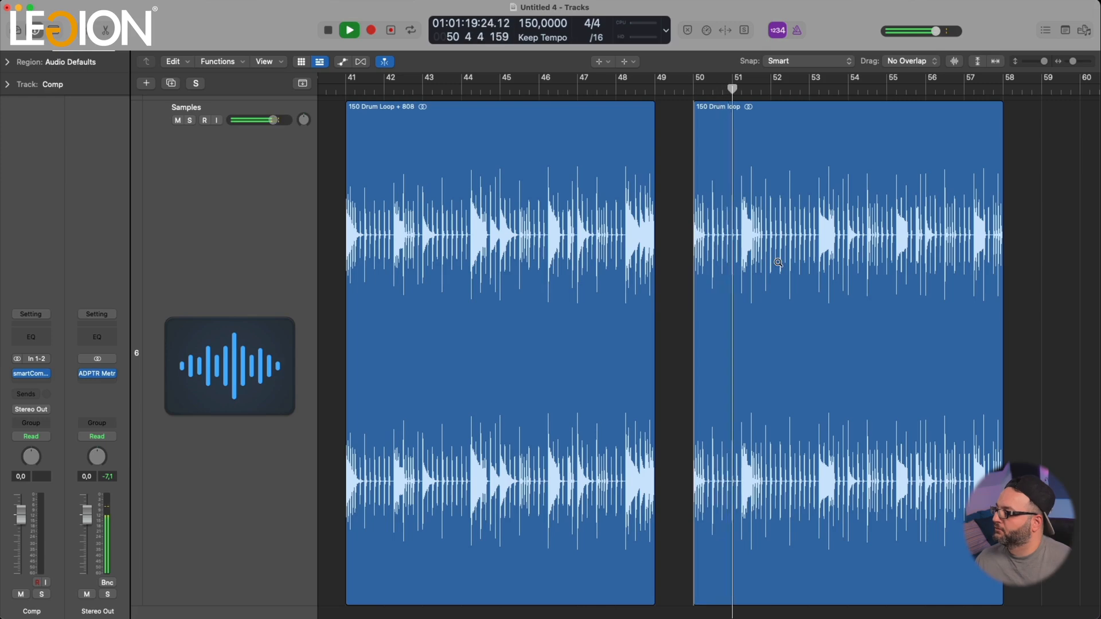
Step: Stop the drum loop playback and audition the 150 Guitar region on the Samples track from its start
ctrl+alt+click(778, 263)
scroll(767, 419, right, 4)
key(space)
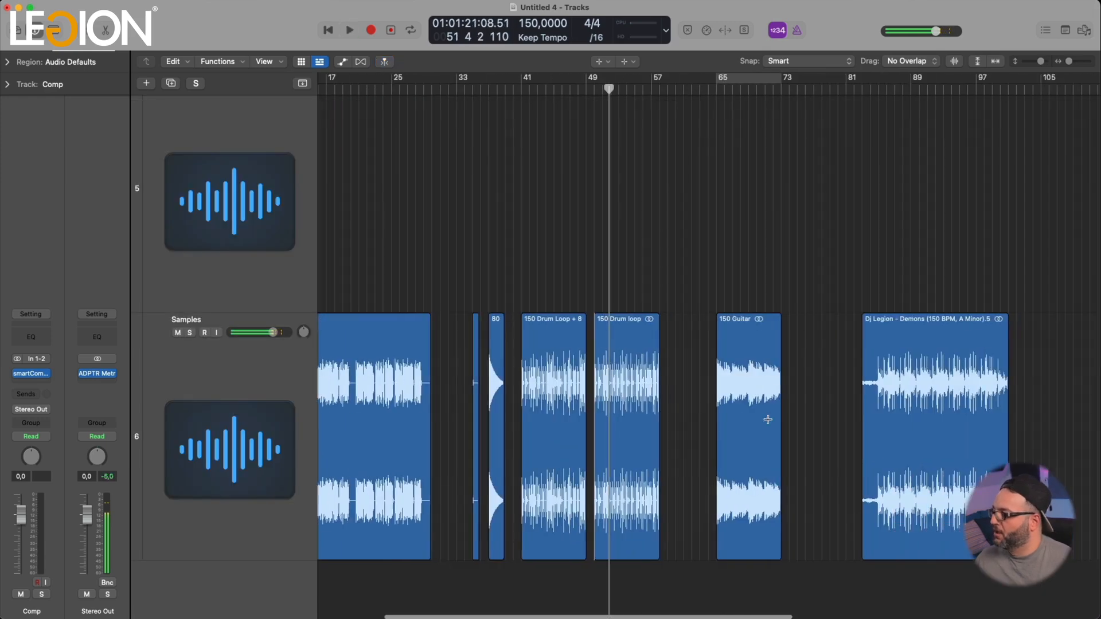
click(715, 378)
key(space)
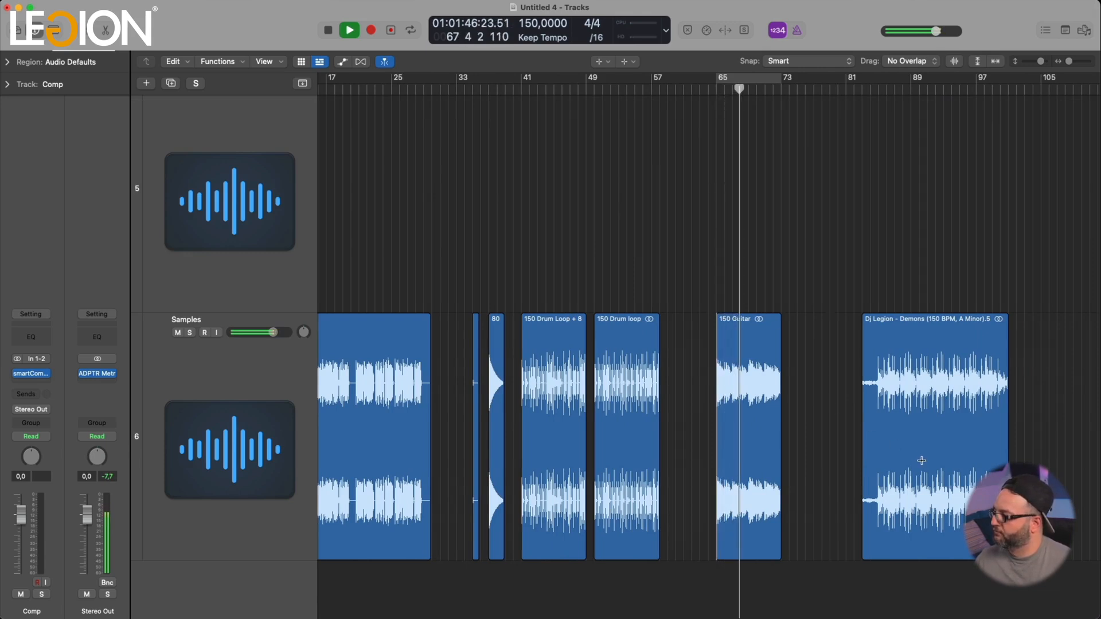
key(space)
Step: Audition the Demons (150 BPM, A Minor) region on the Samples track from its start and stop playback
click(862, 391)
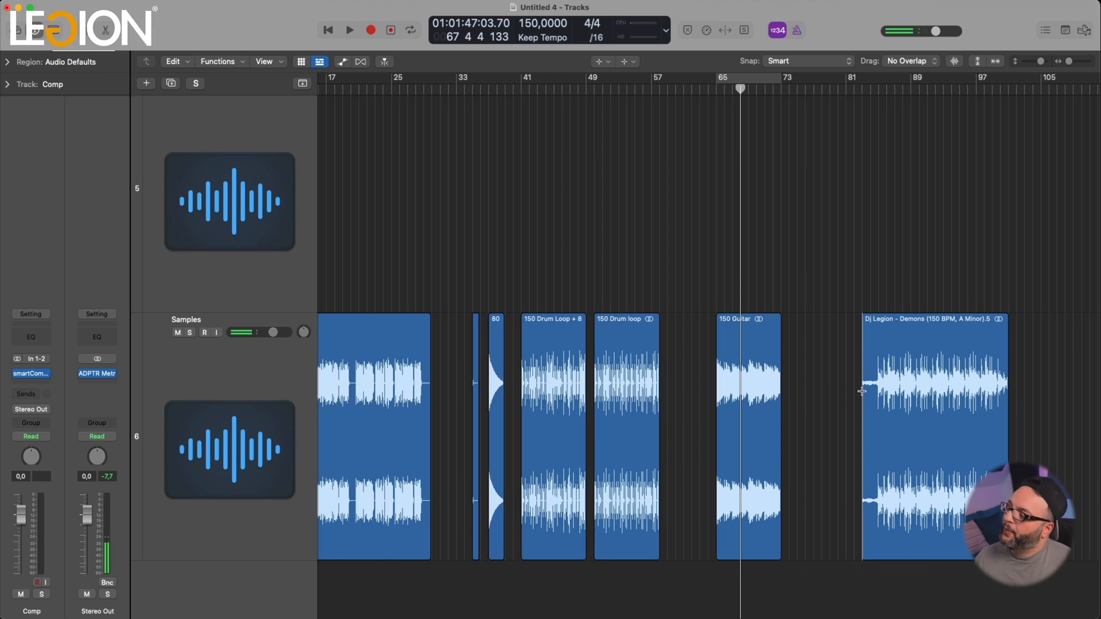
key(space)
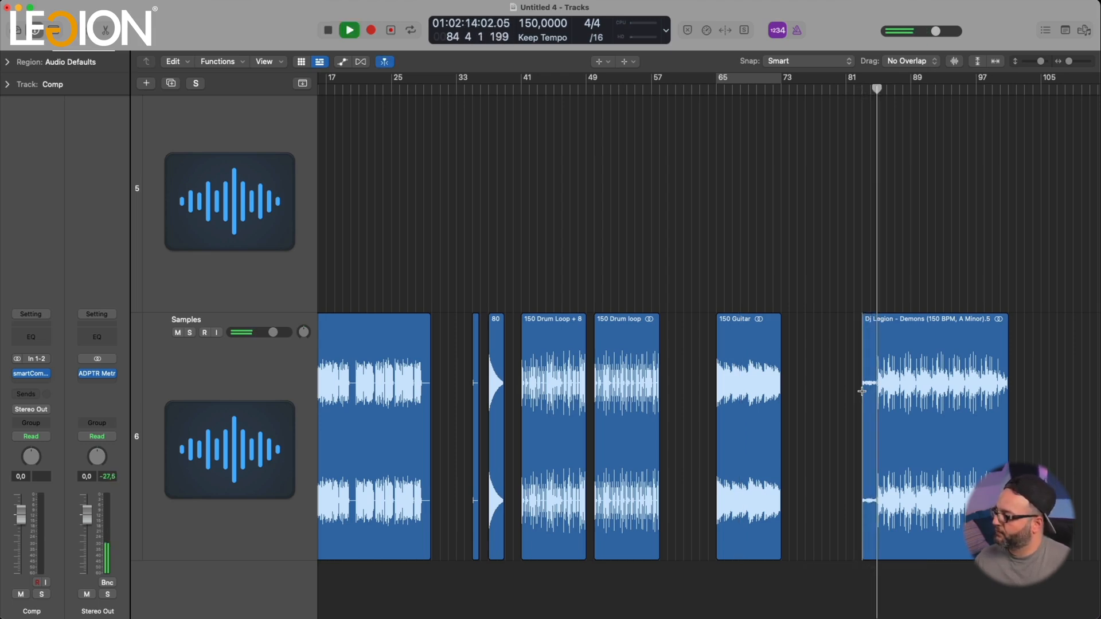
scroll(834, 449, left, 3)
scroll(833, 449, down, 3)
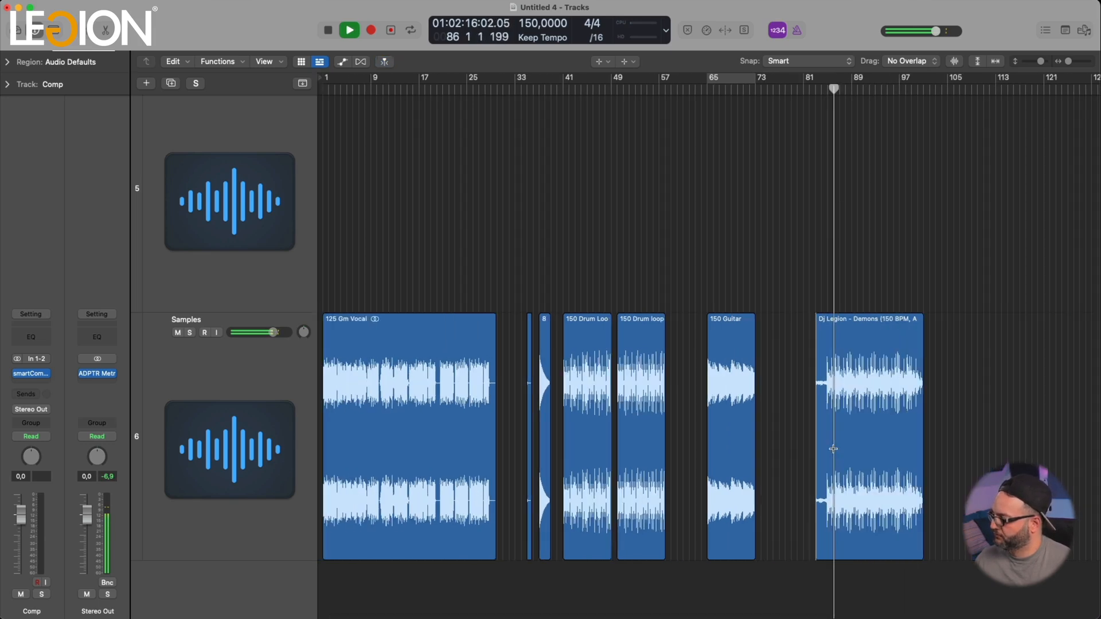
click(792, 432)
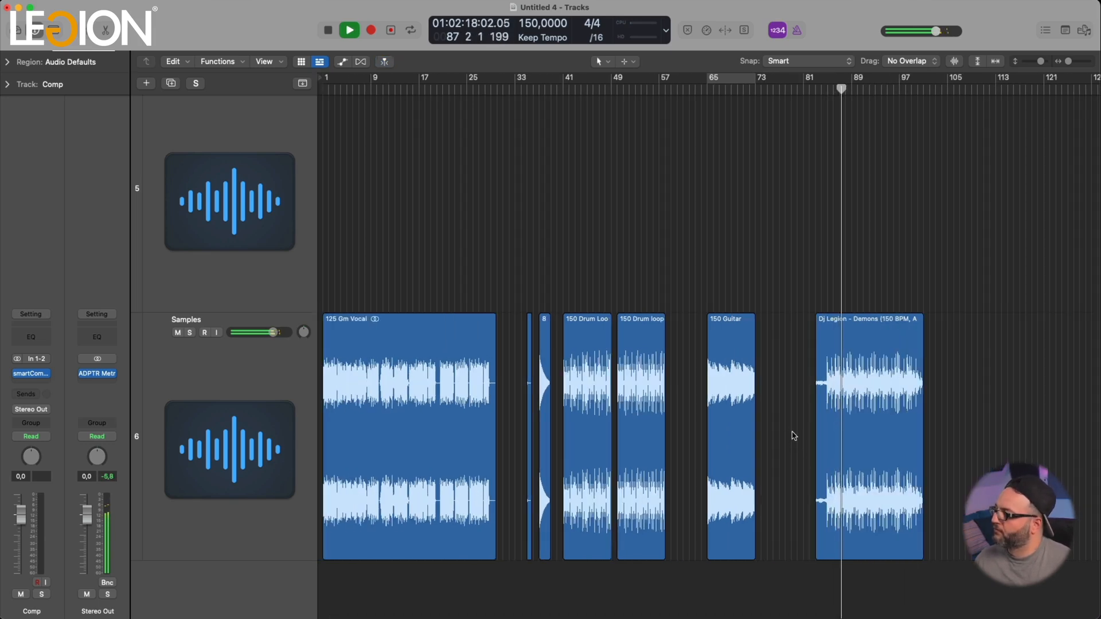
key(space)
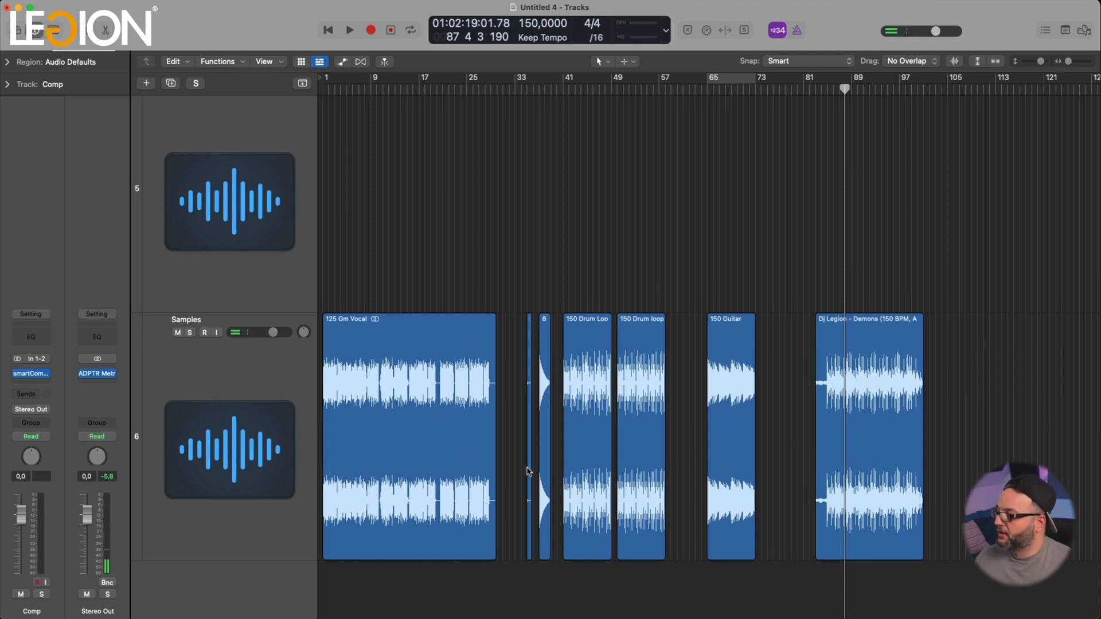
Step: Set the cycle range to the 150 Drum loop region on the Comp track and mute the Samples track
scroll(364, 401, up, 3)
key(super+Up)
key(super+Up)
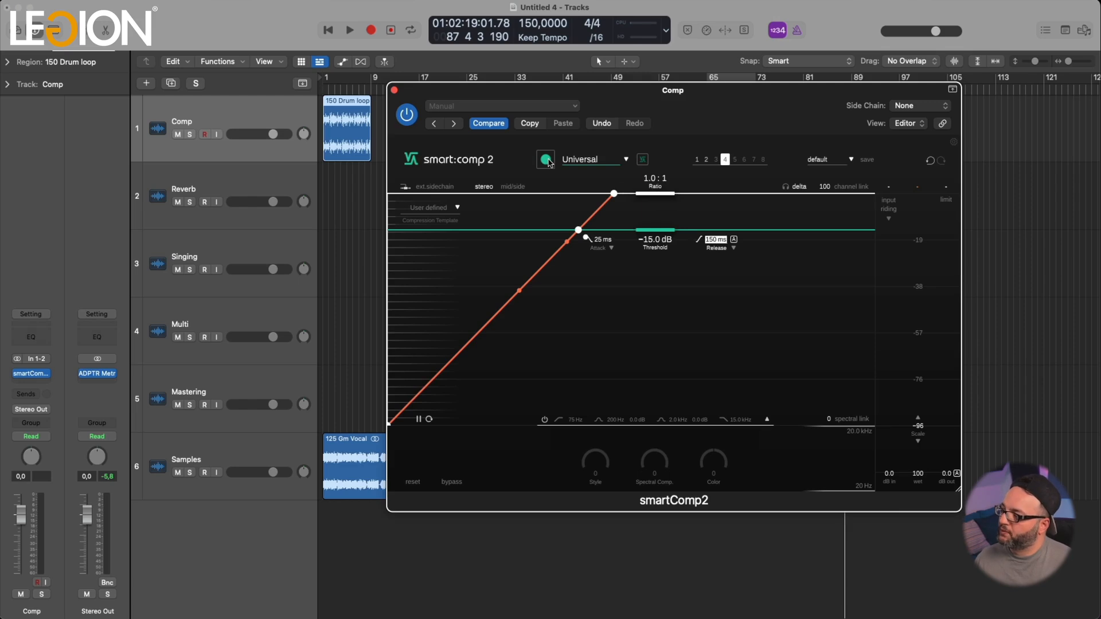
click(353, 181)
click(347, 148)
key(super+u)
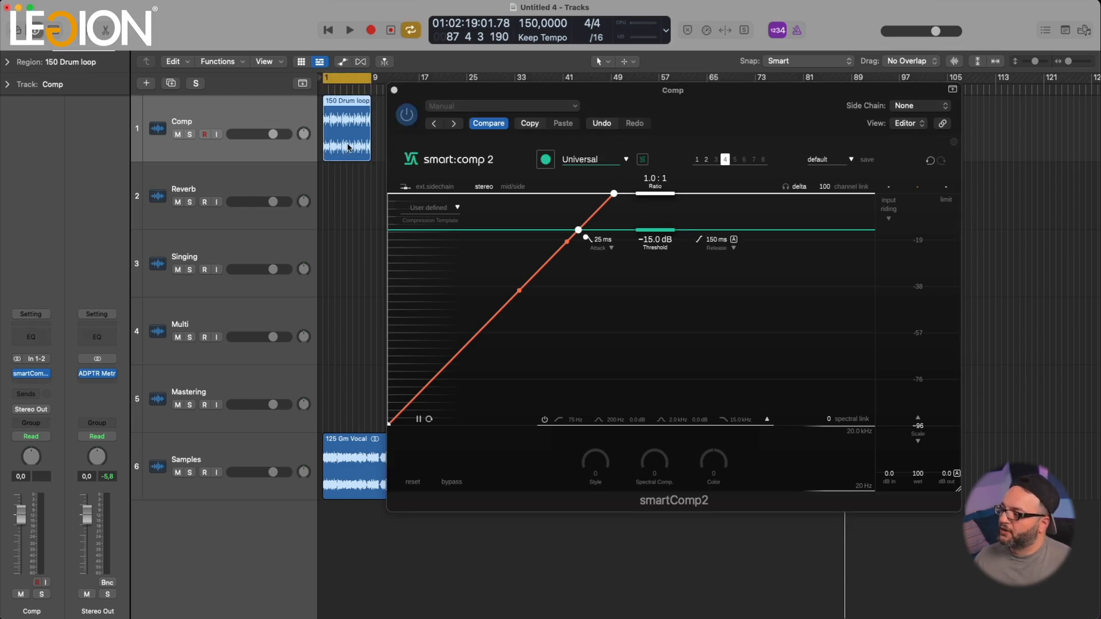
click(178, 473)
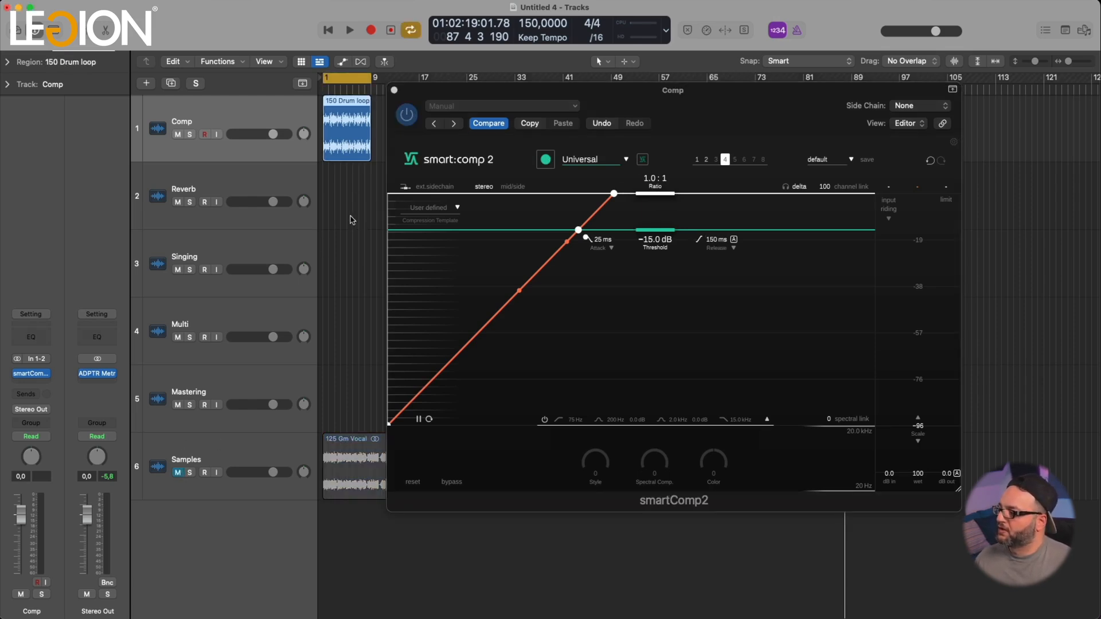
Step: Set the Comp track's smart:comp 2 profile to Drums | Bus and play the cycled drum loop for the plug-in to learn it
key(space)
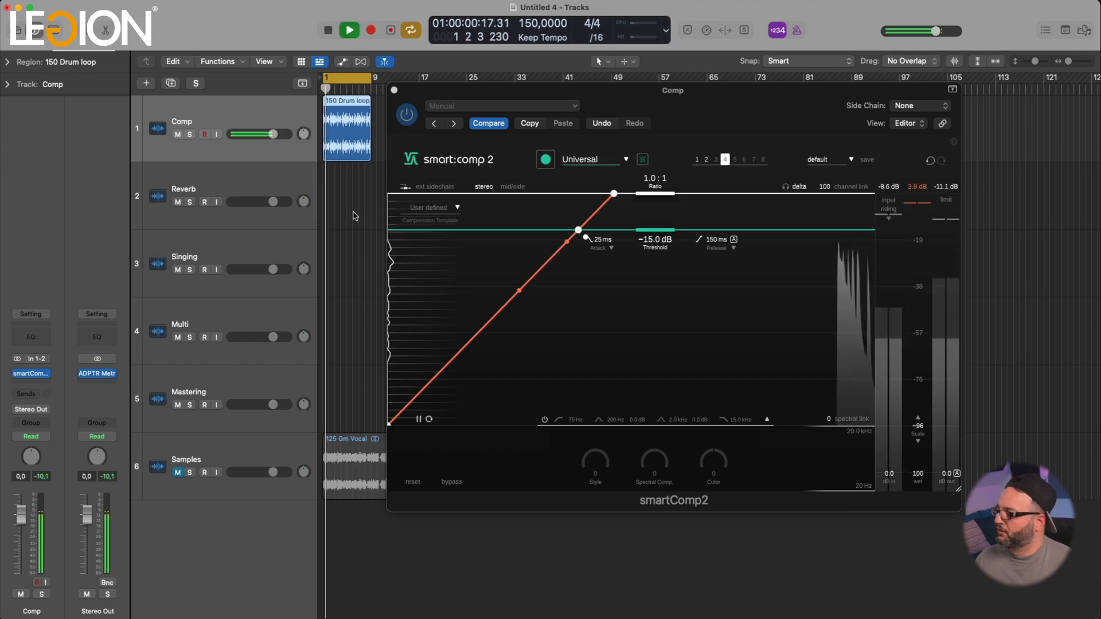
key(space)
click(591, 159)
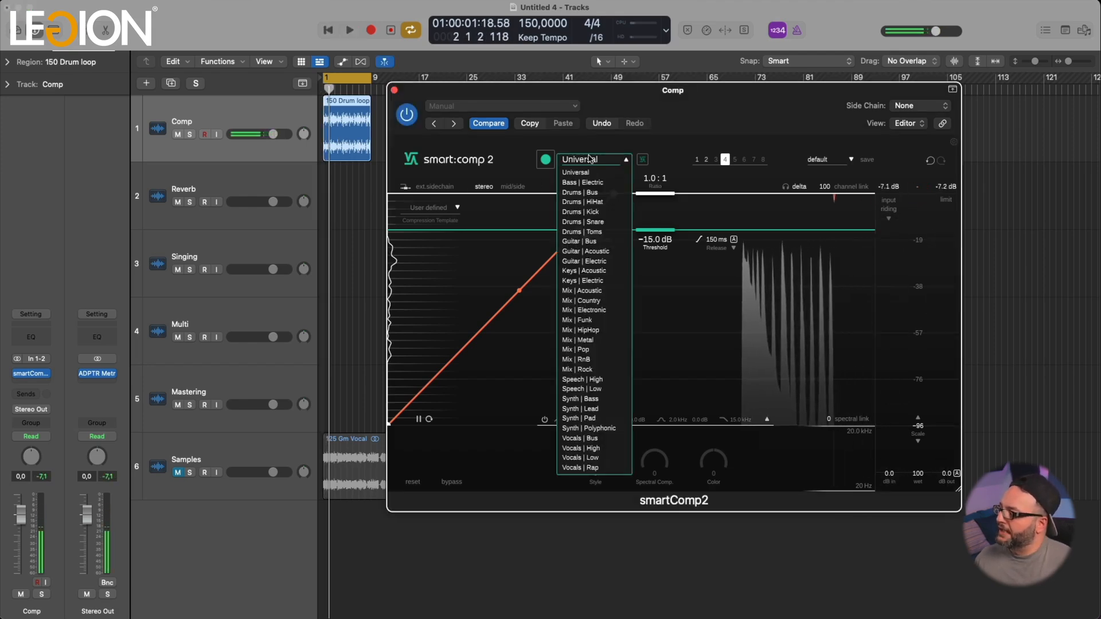
click(595, 193)
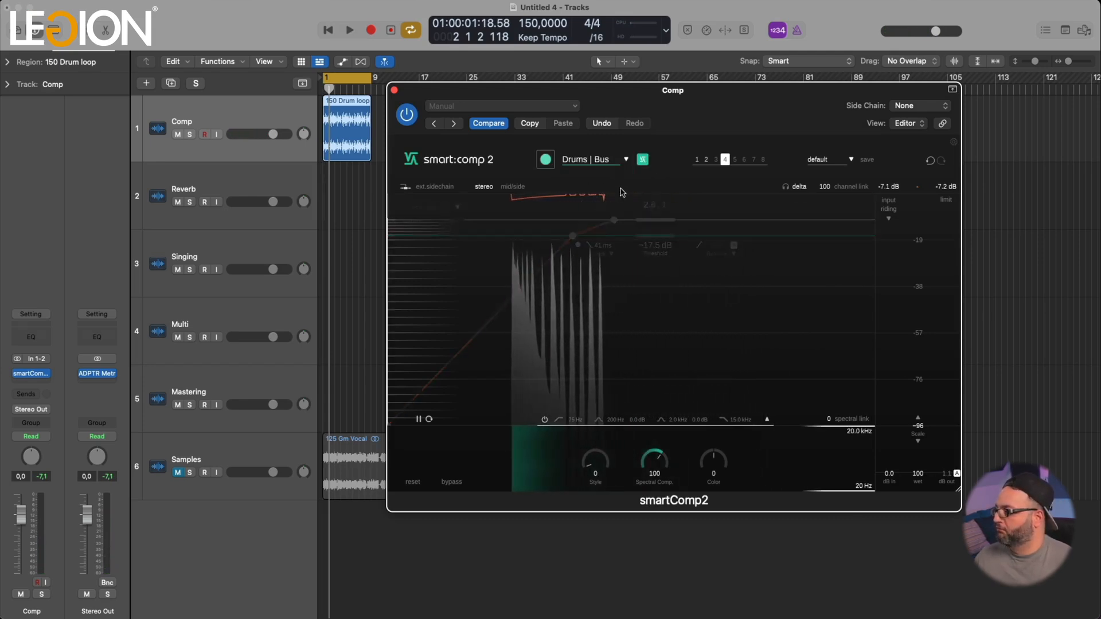
key(space)
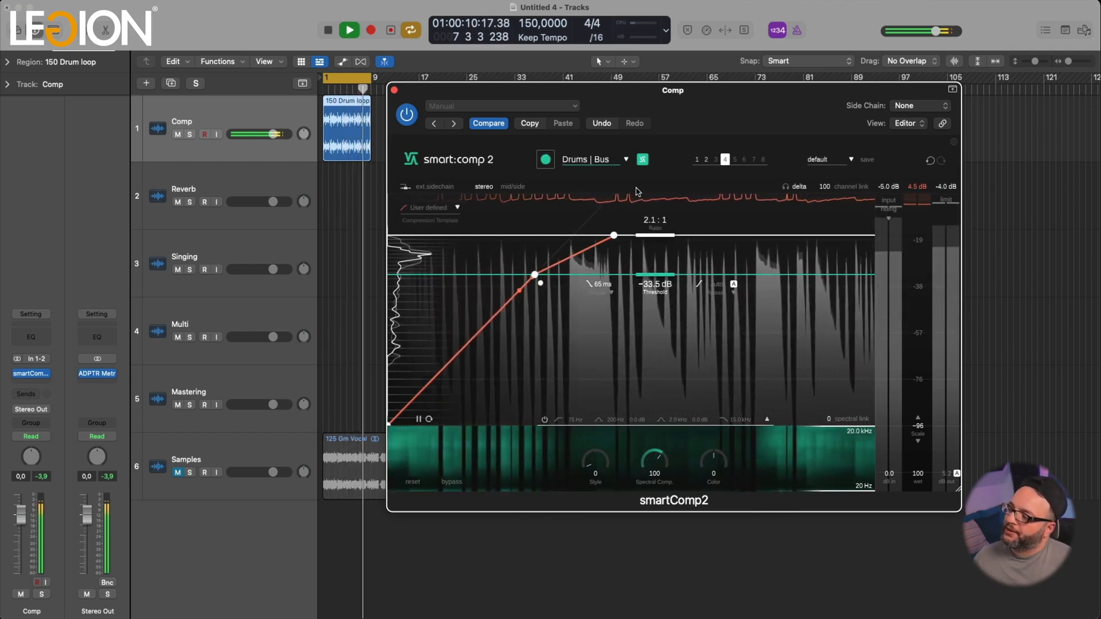
key(space)
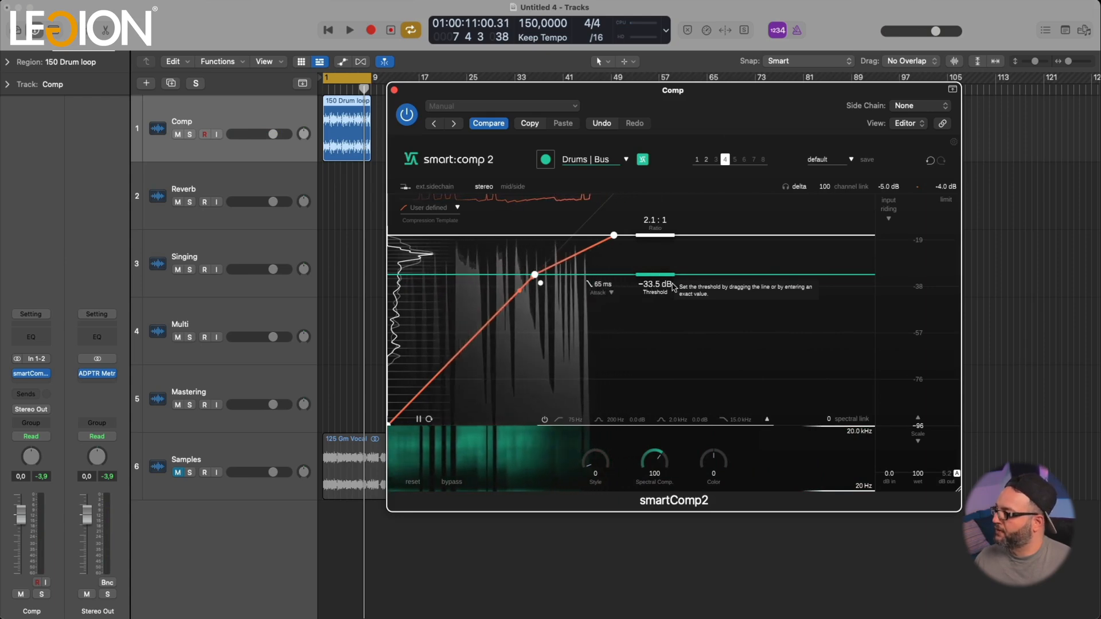
Step: Replay the compressed drum loop from the start to examine the gain reduction in the plug-in
key(Return)
key(space)
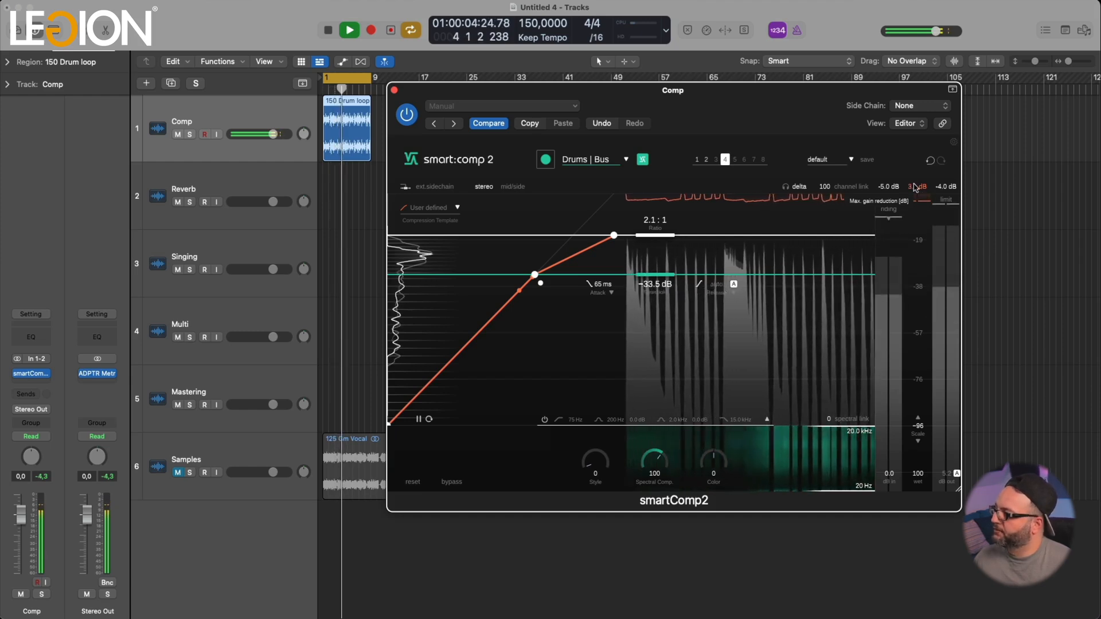
mouse_move(774, 96)
mouse_down()
mouse_move(753, 91)
mouse_move(767, 91)
mouse_up()
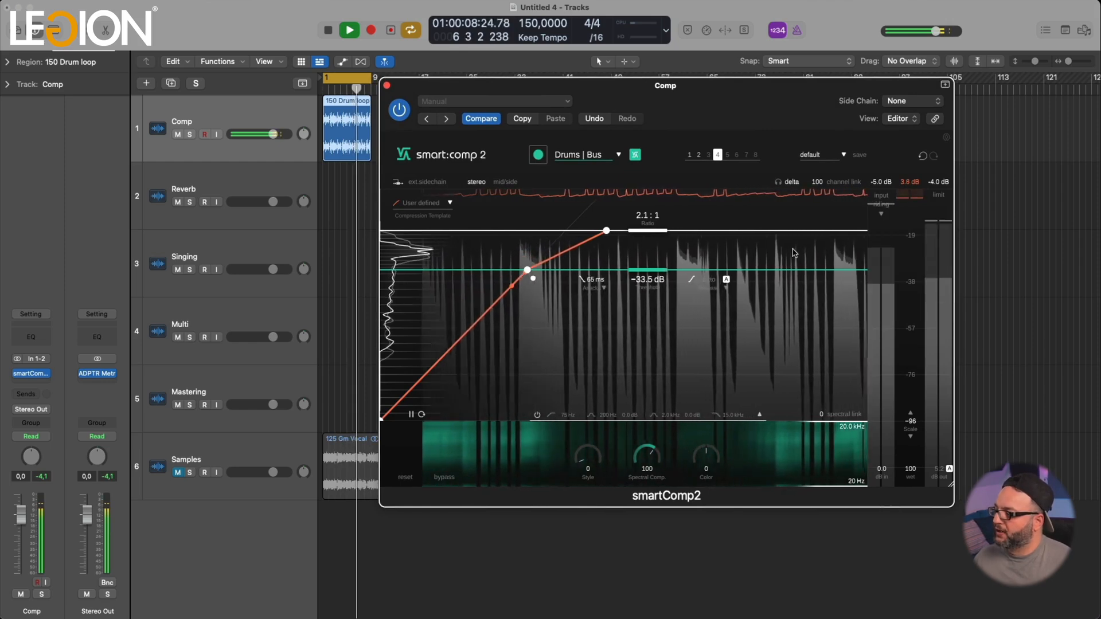
key(space)
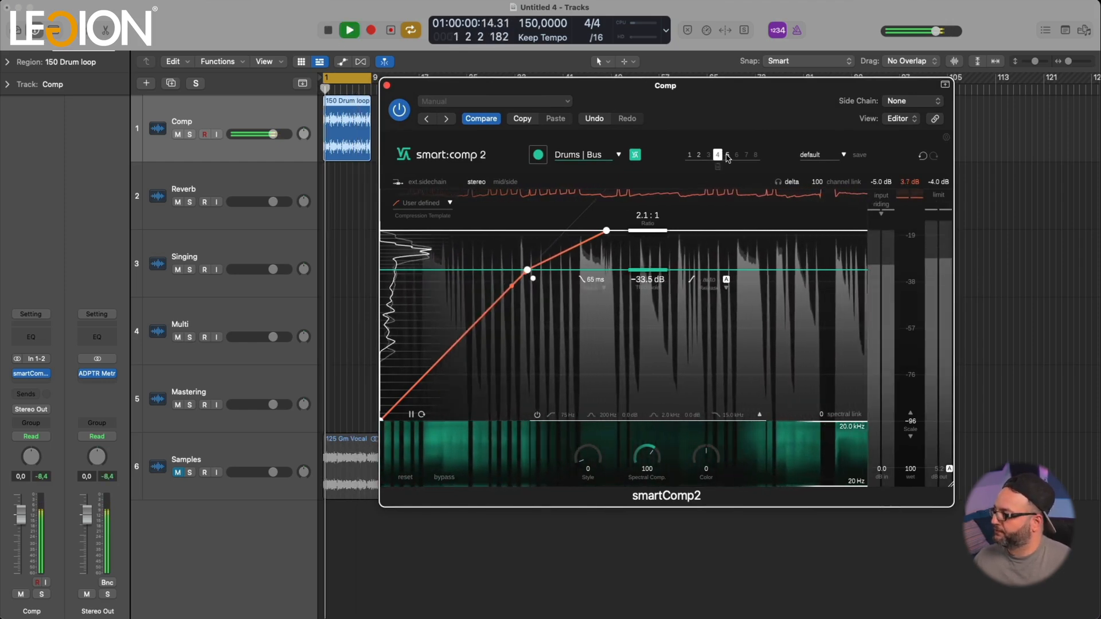
Step: Compare plug-in state 5 (Universal) with state 4 (Drums | Bus) while the drum loop plays, ending on state 4
click(727, 155)
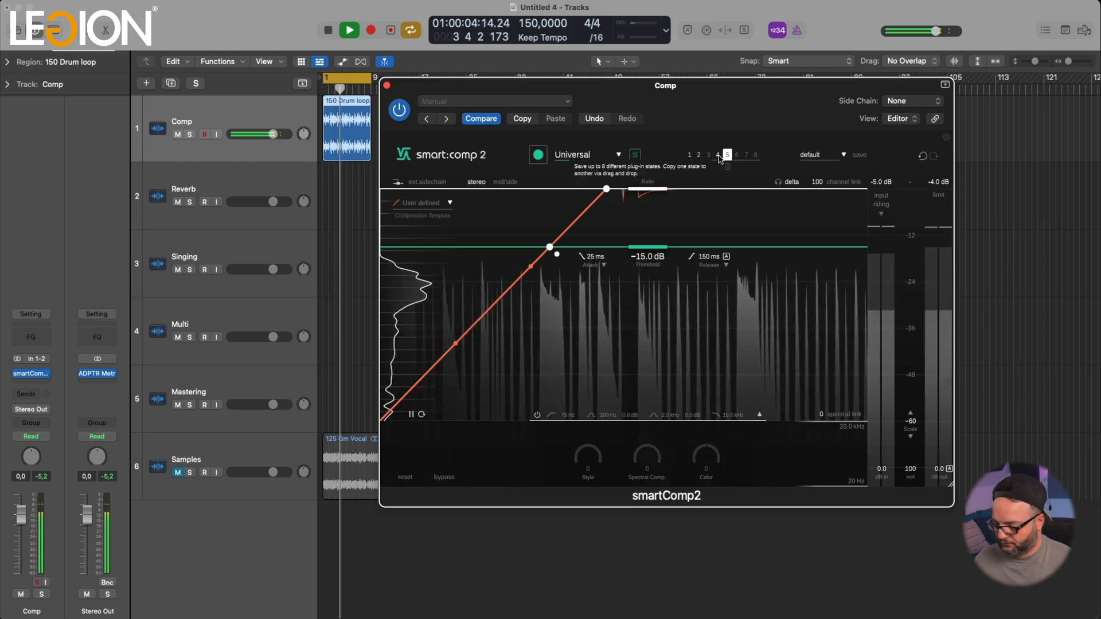
click(719, 156)
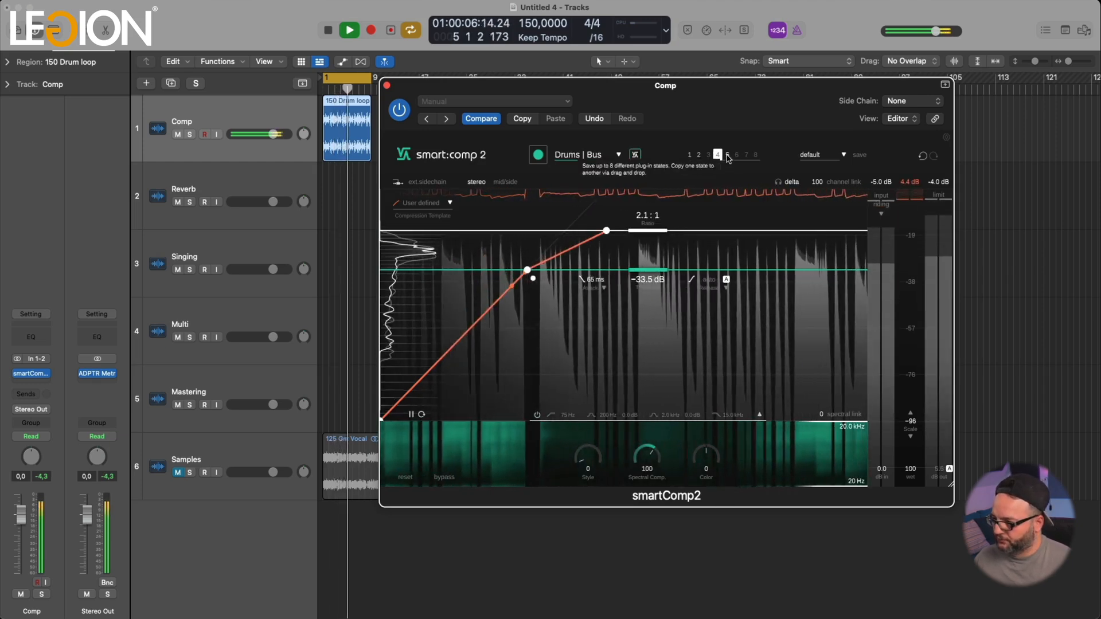
click(727, 156)
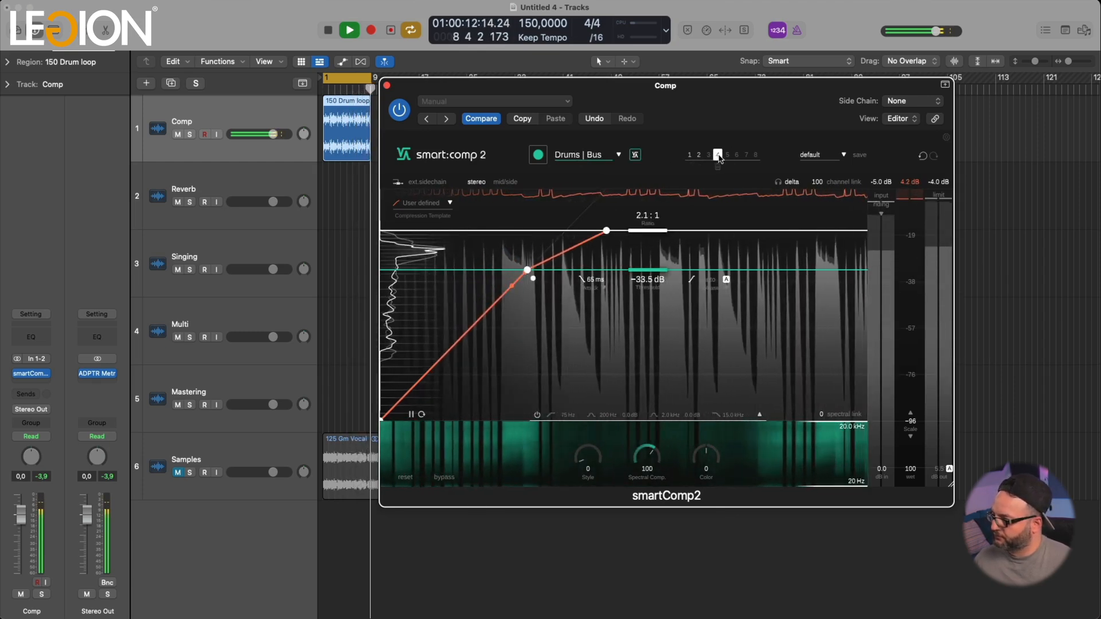
click(727, 155)
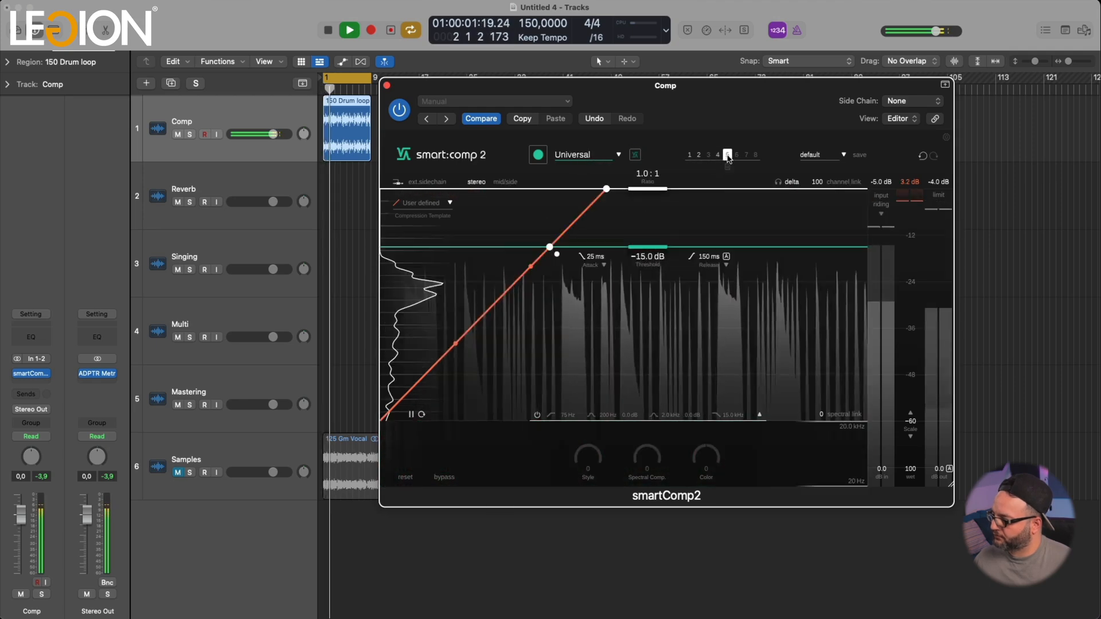
key(space)
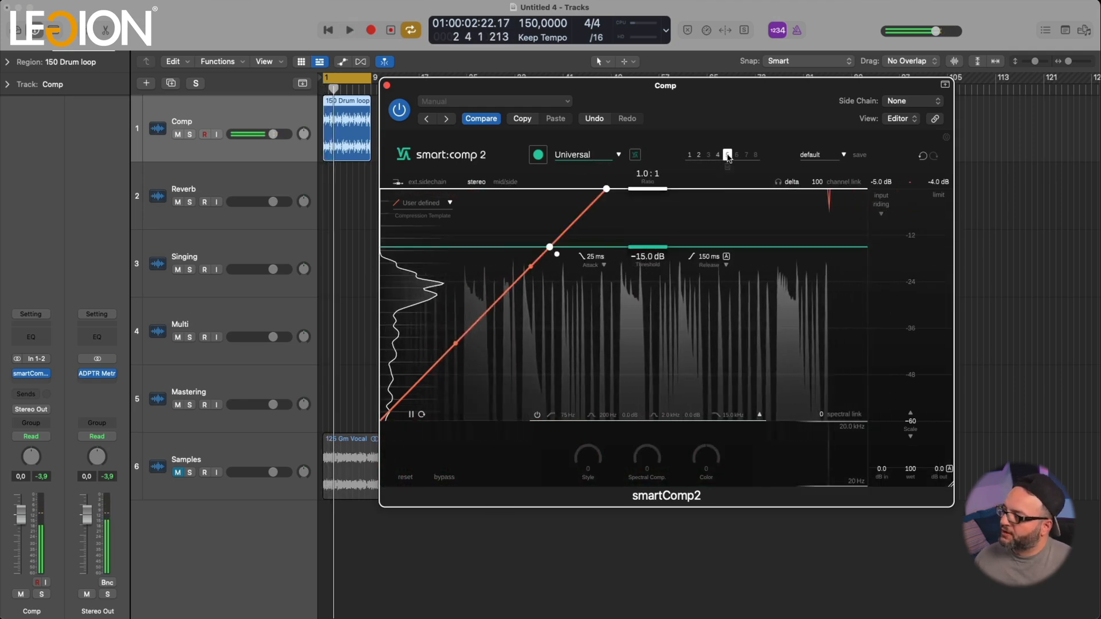
click(718, 155)
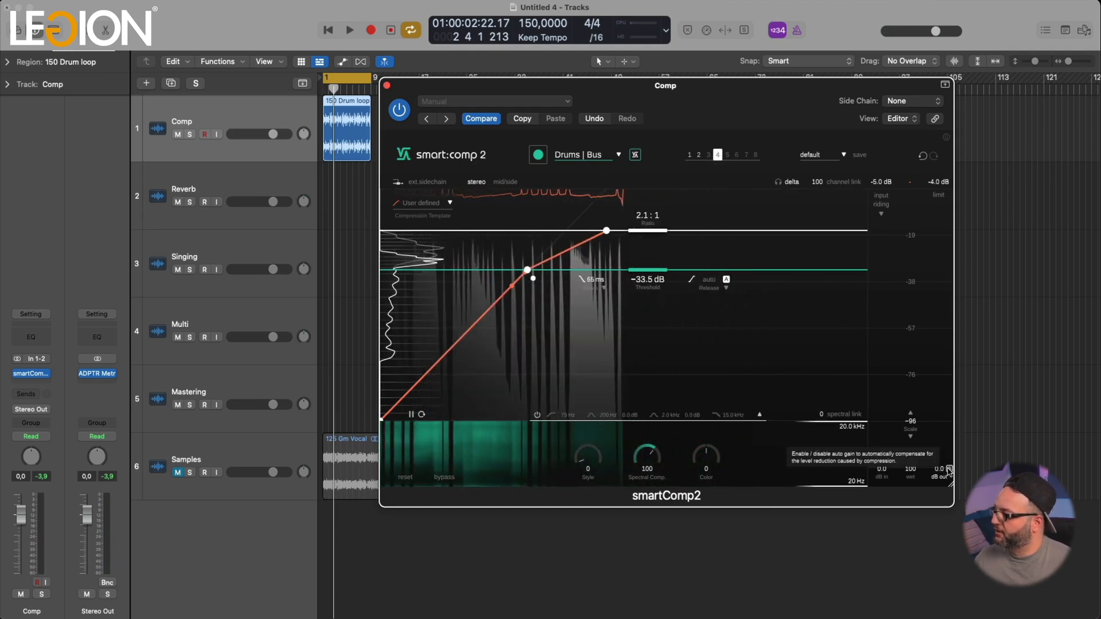
Step: Play the drum loop again, alternating repeatedly between states 5 and 4 to judge the compression, and stop on state 4
key(space)
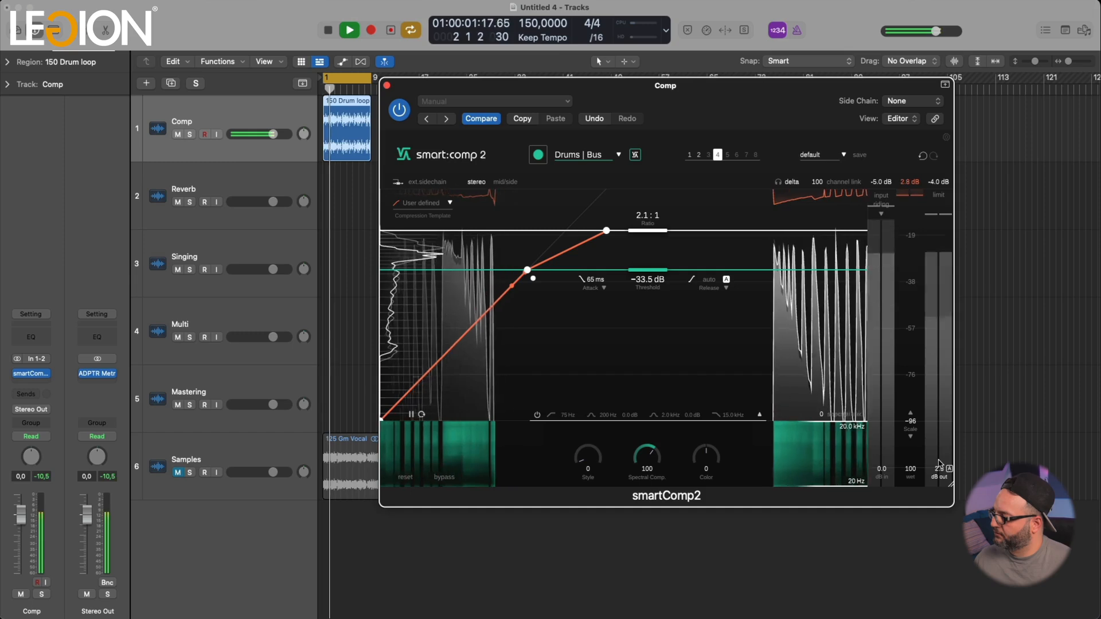
click(727, 155)
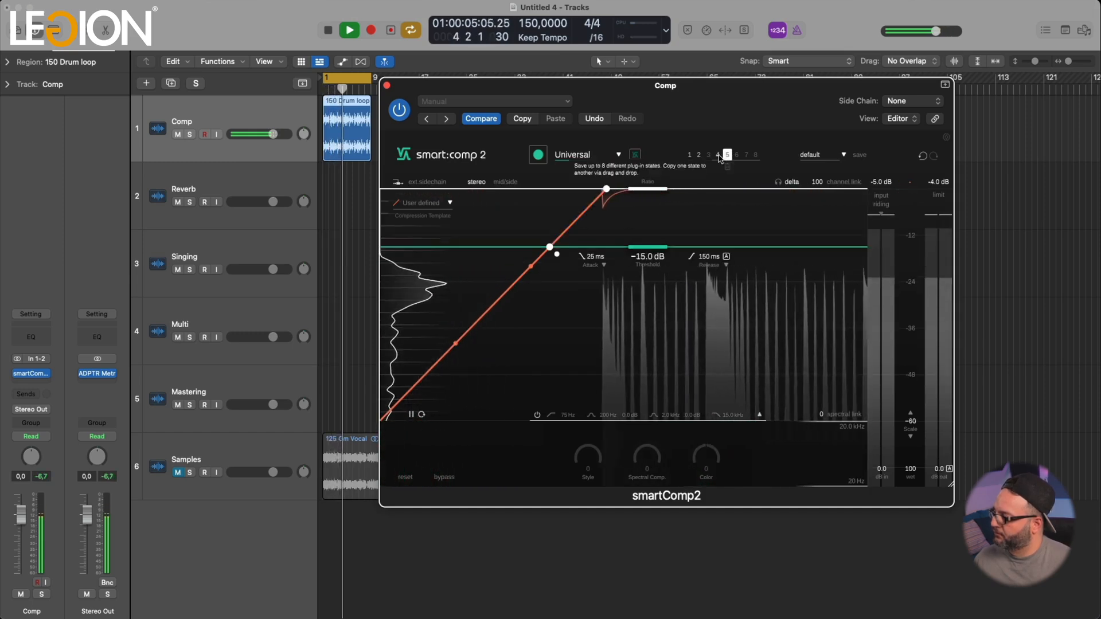
click(718, 155)
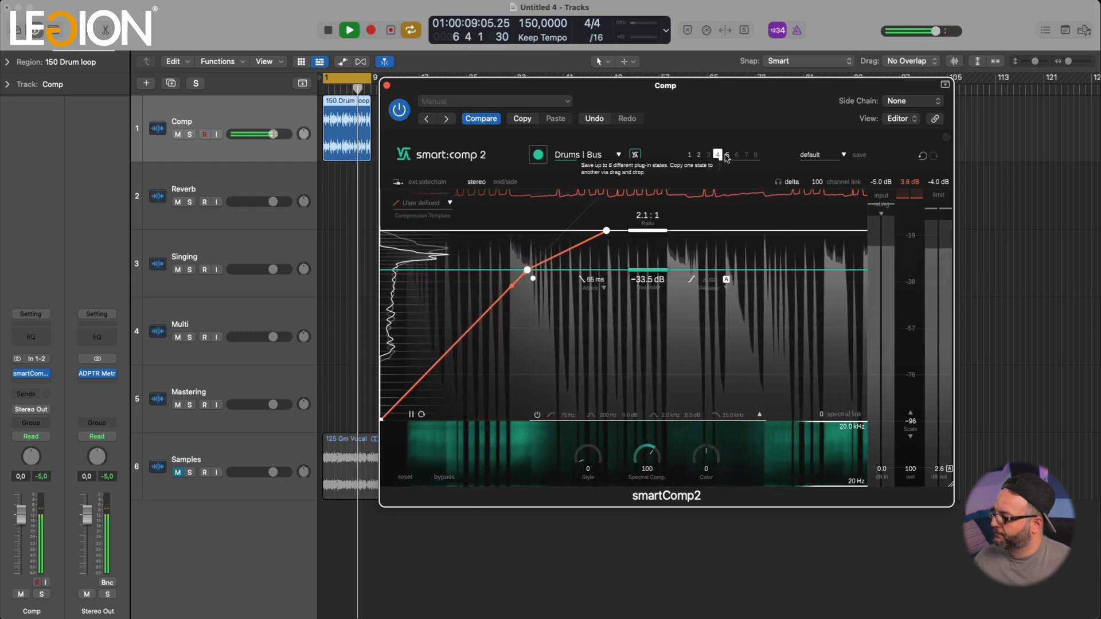
click(726, 156)
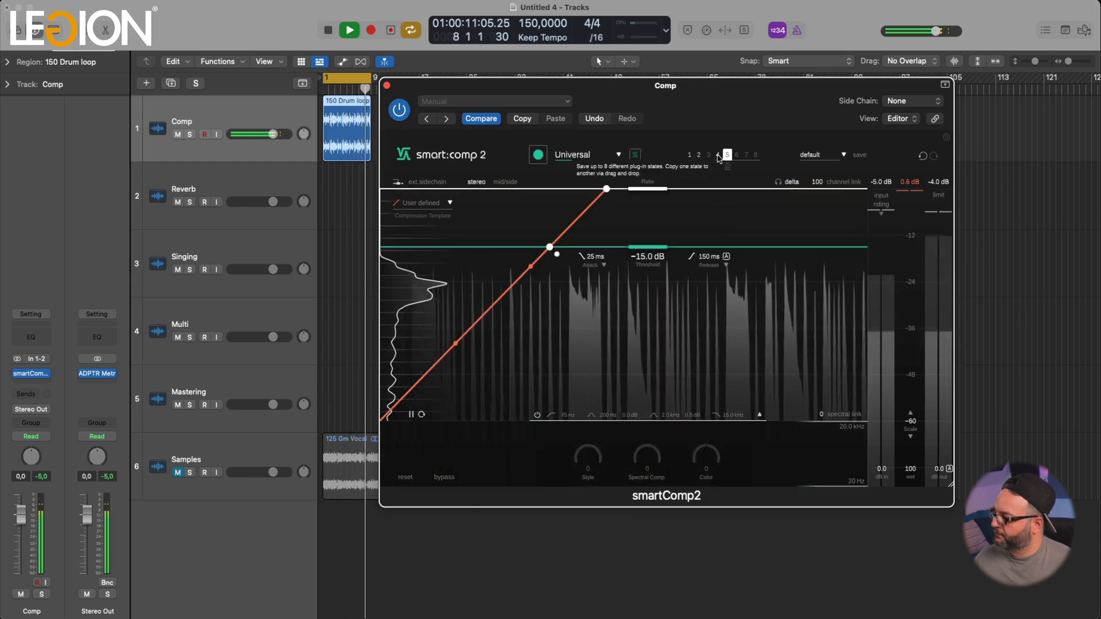
click(718, 155)
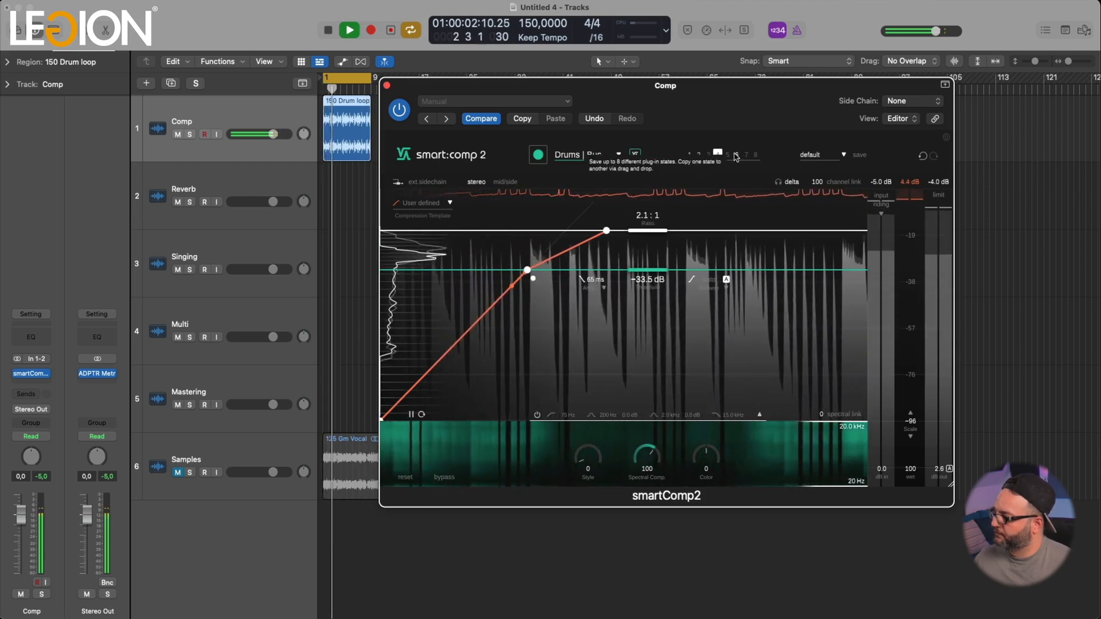
click(727, 154)
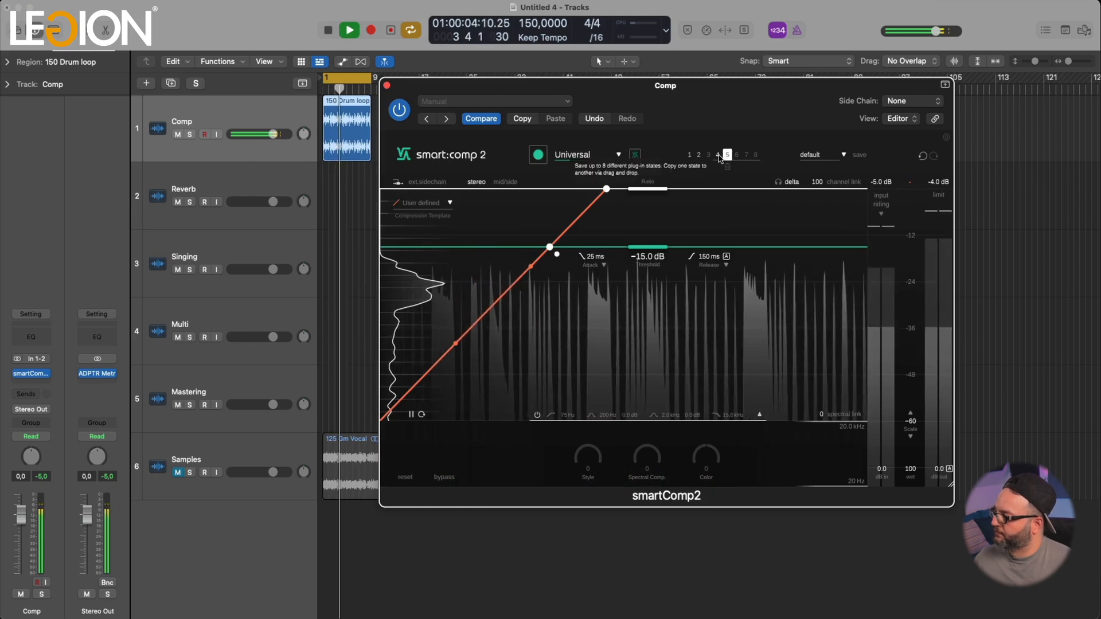
click(718, 156)
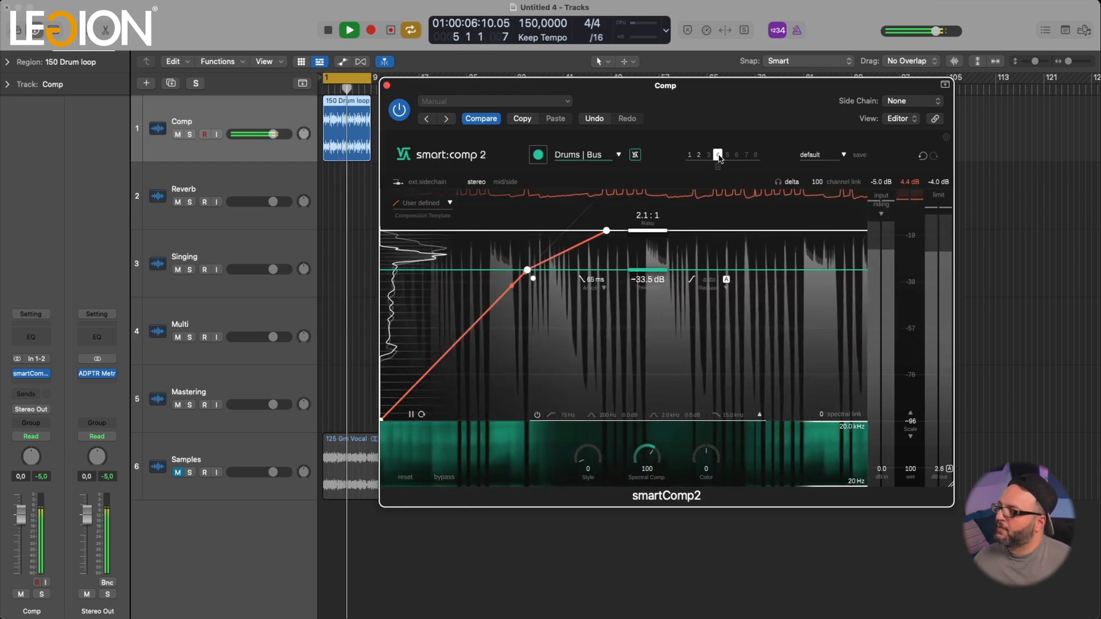
key(space)
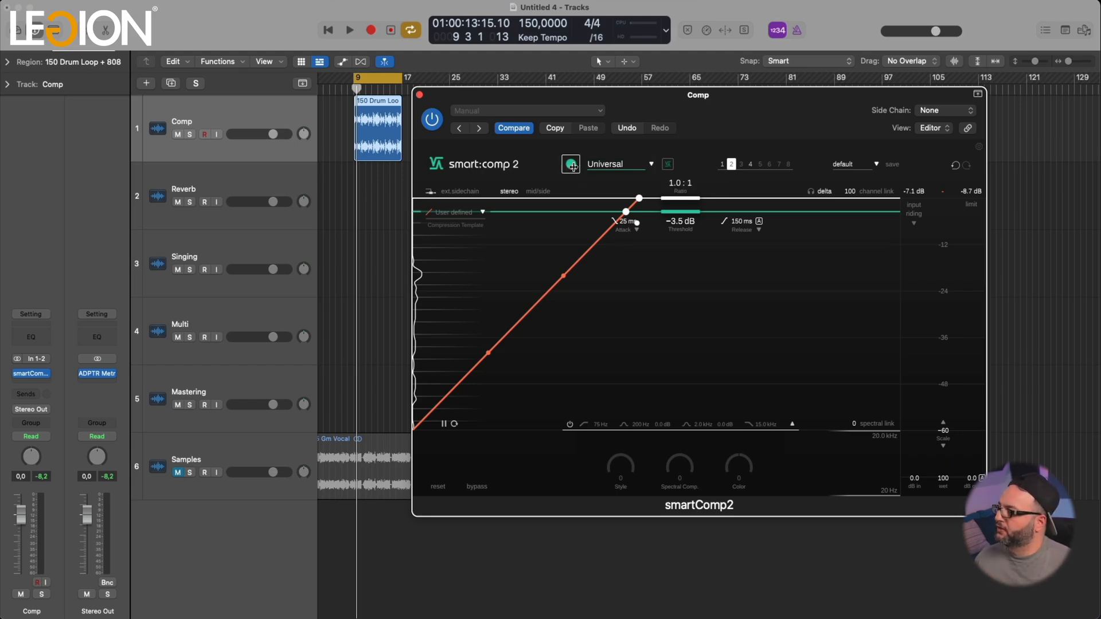
Step: Set state 2's profile to Drums | Bus, have it learn the 150 Drum Loop + 808 region, and compare with state 1
click(628, 199)
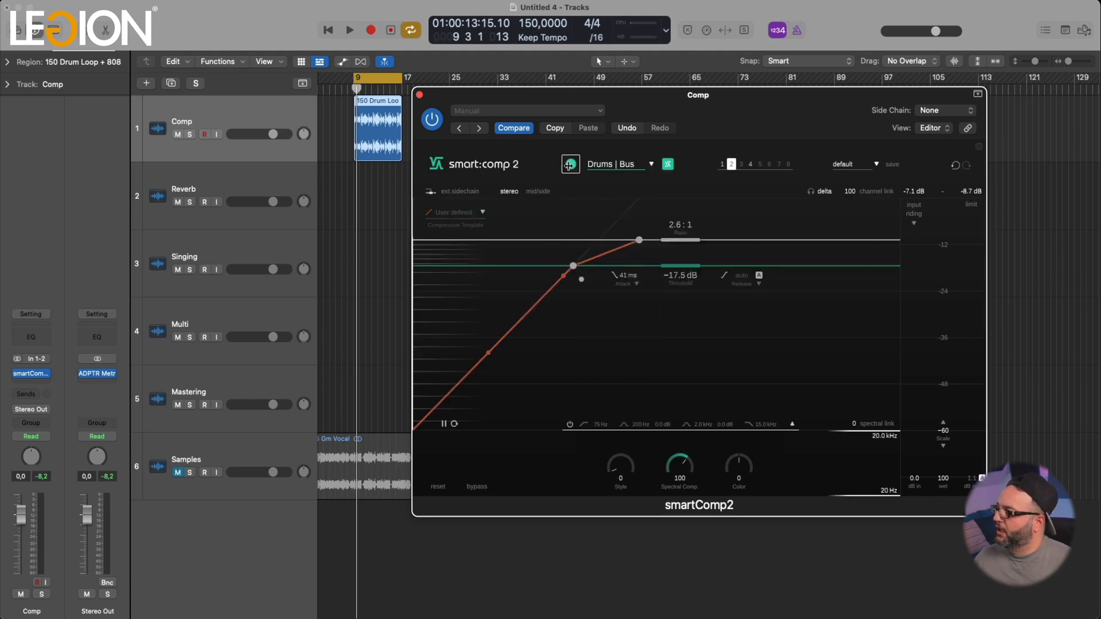
key(space)
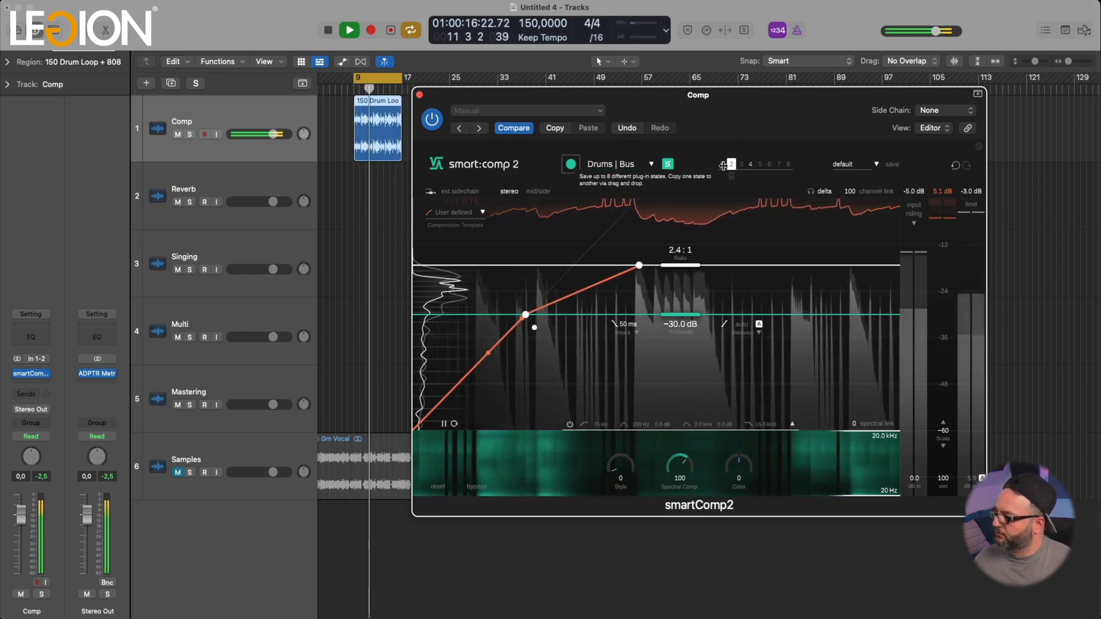
click(722, 165)
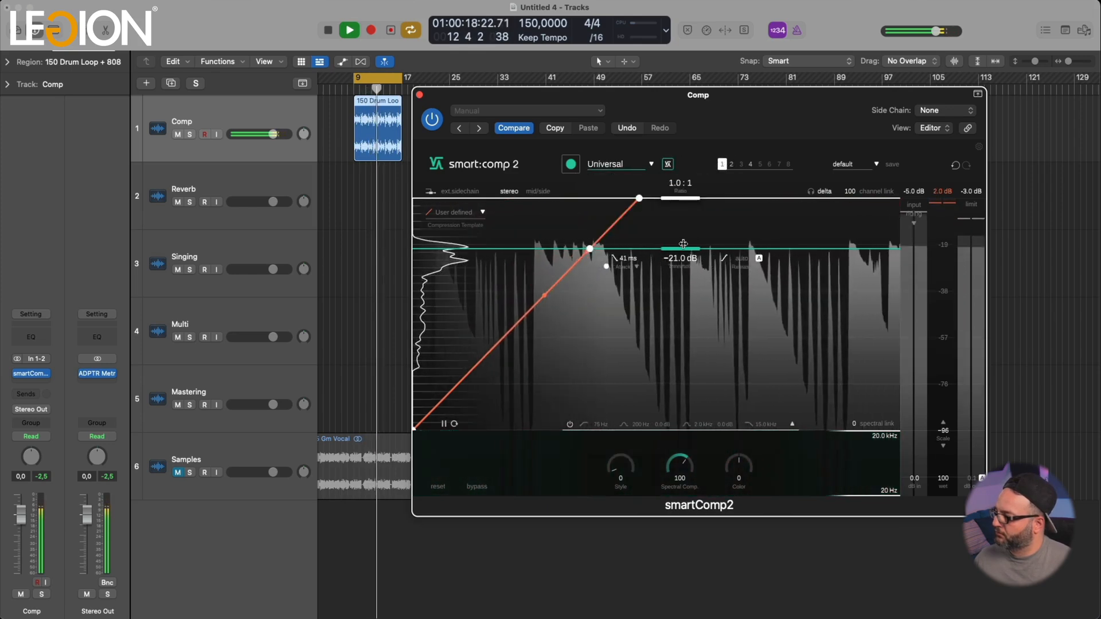
Step: Alternate between state 2 (Drums | Bus) and state 1 (Universal) while the drum loop plays, then stop playback on state 2
click(732, 164)
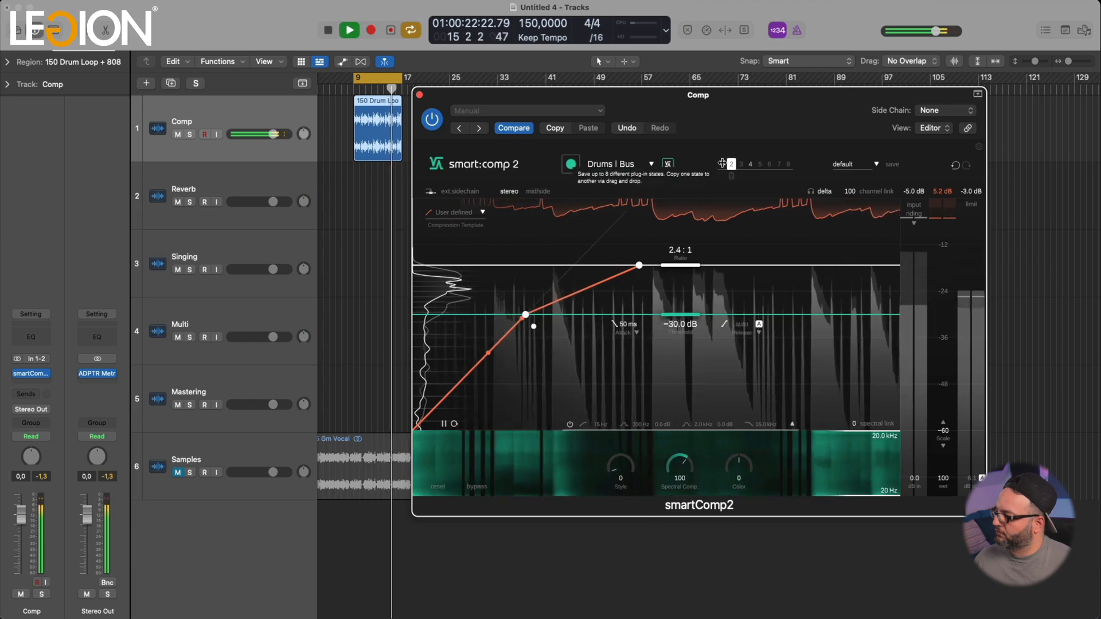
click(723, 164)
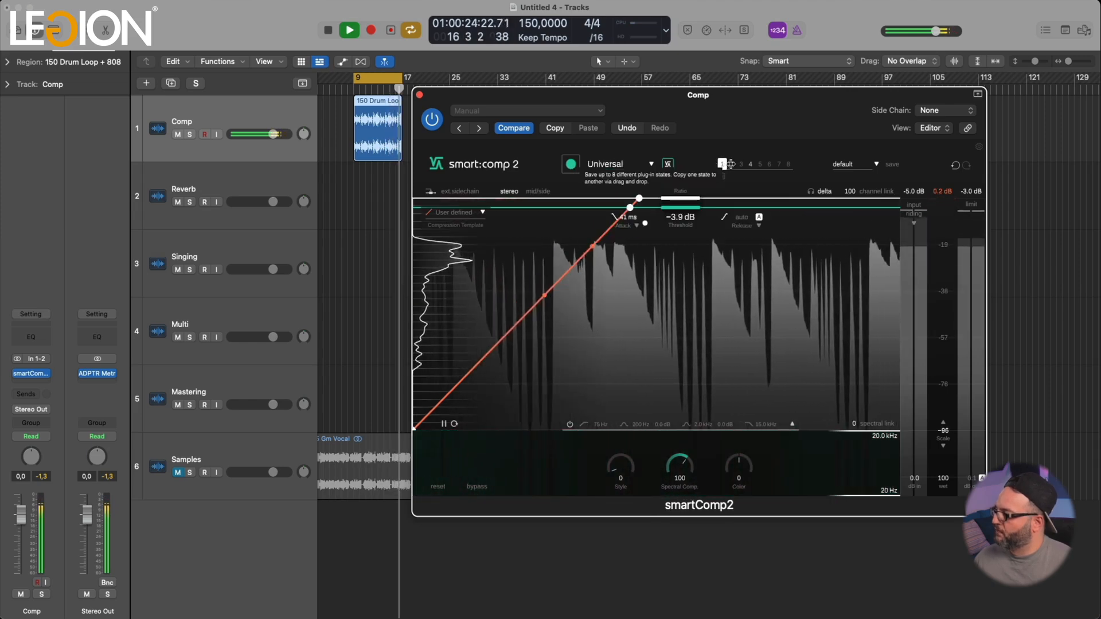
click(731, 164)
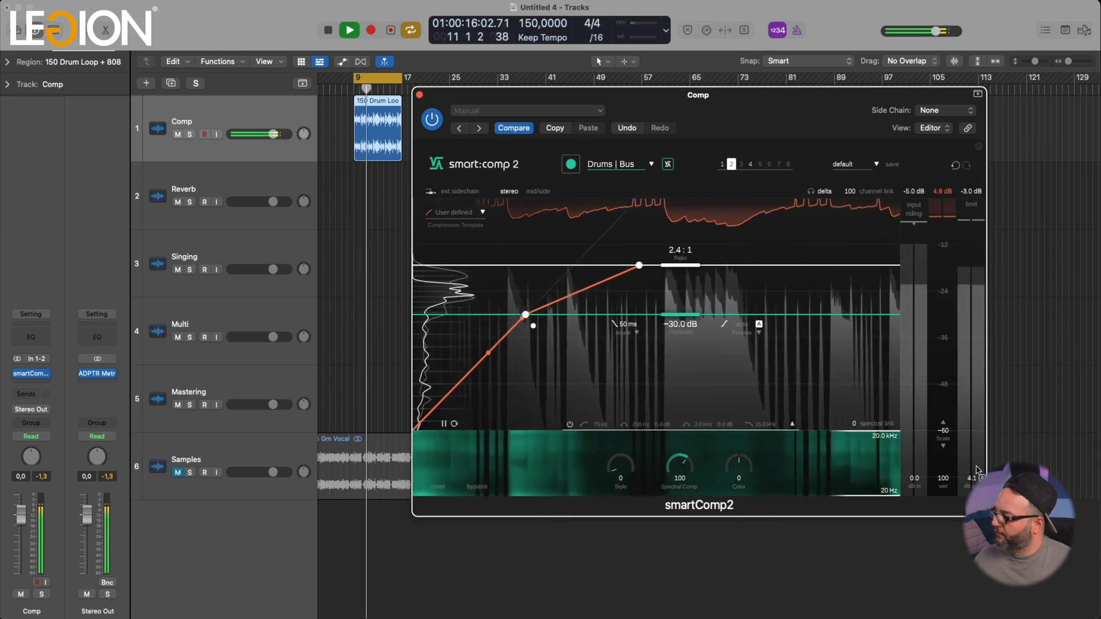
click(723, 164)
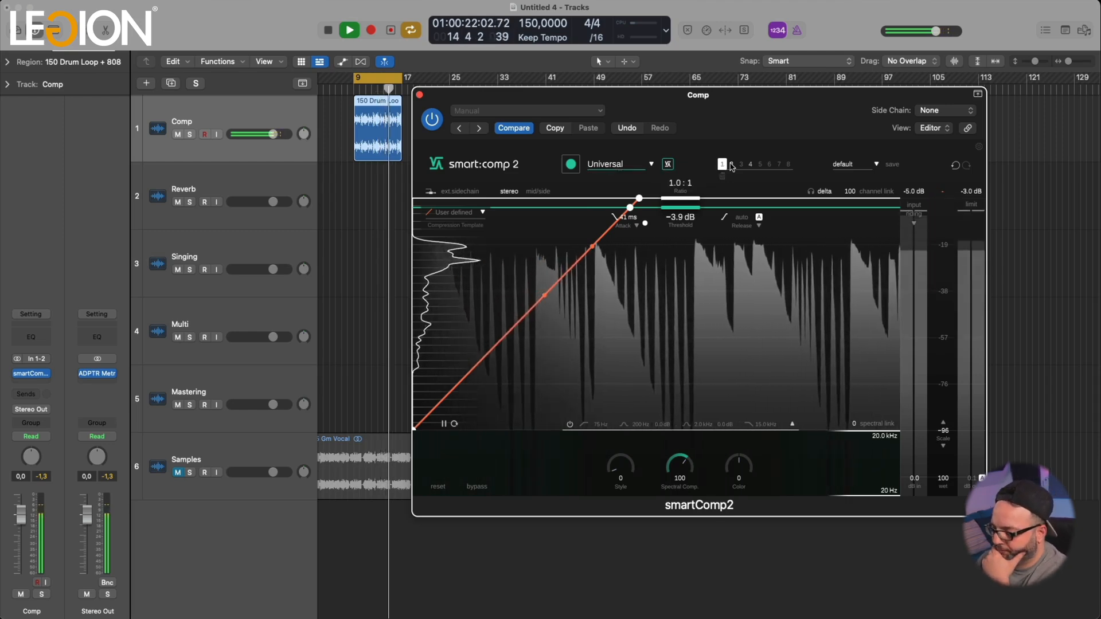
click(732, 165)
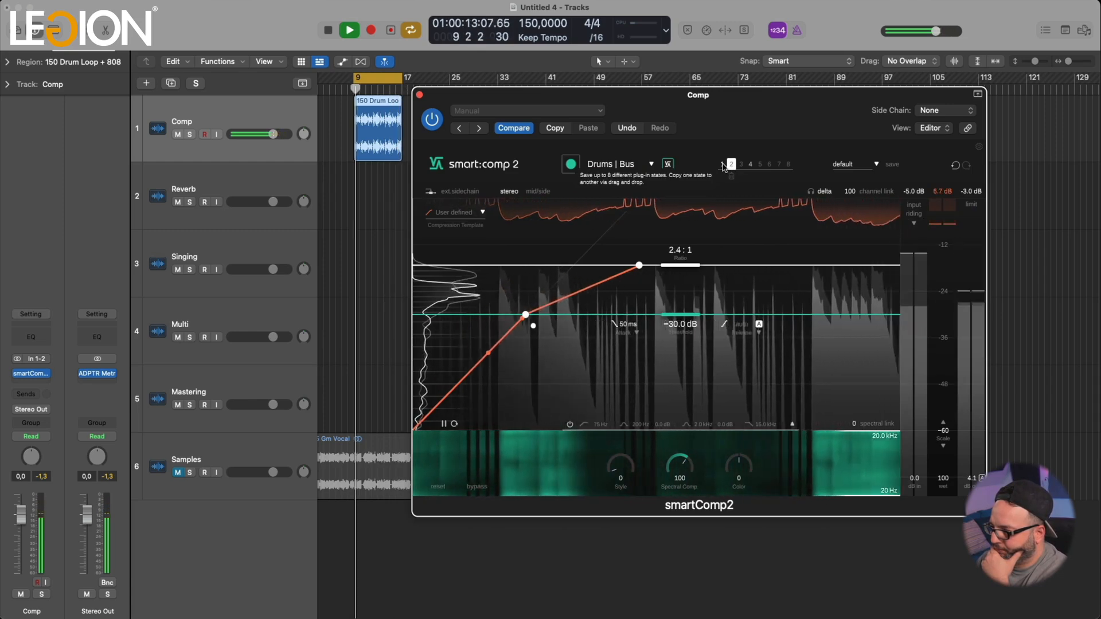
click(723, 165)
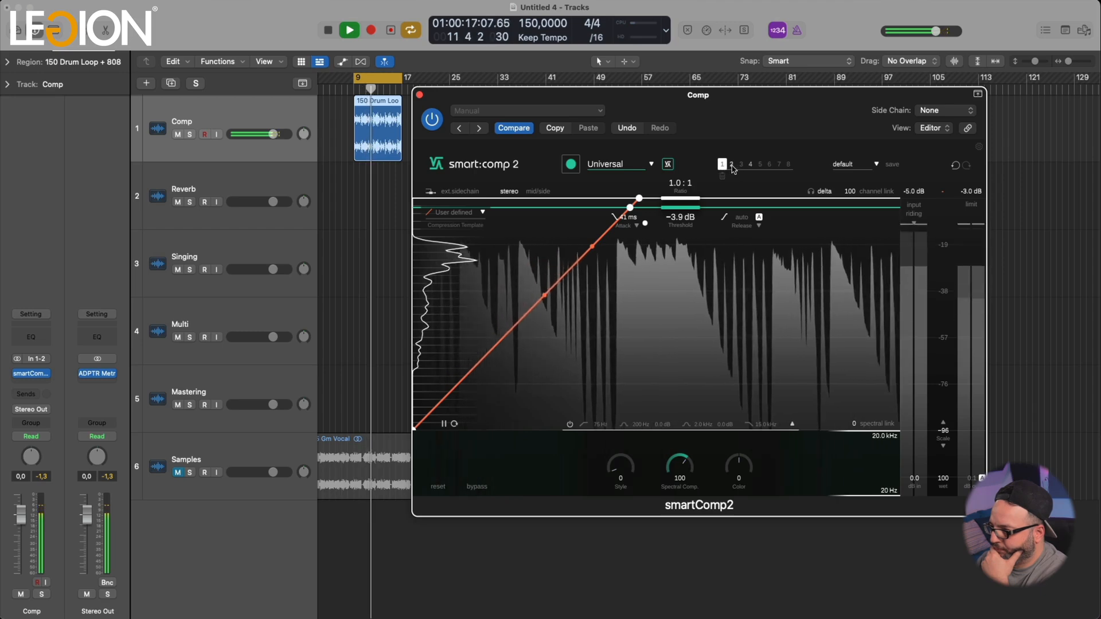
click(732, 165)
click(723, 164)
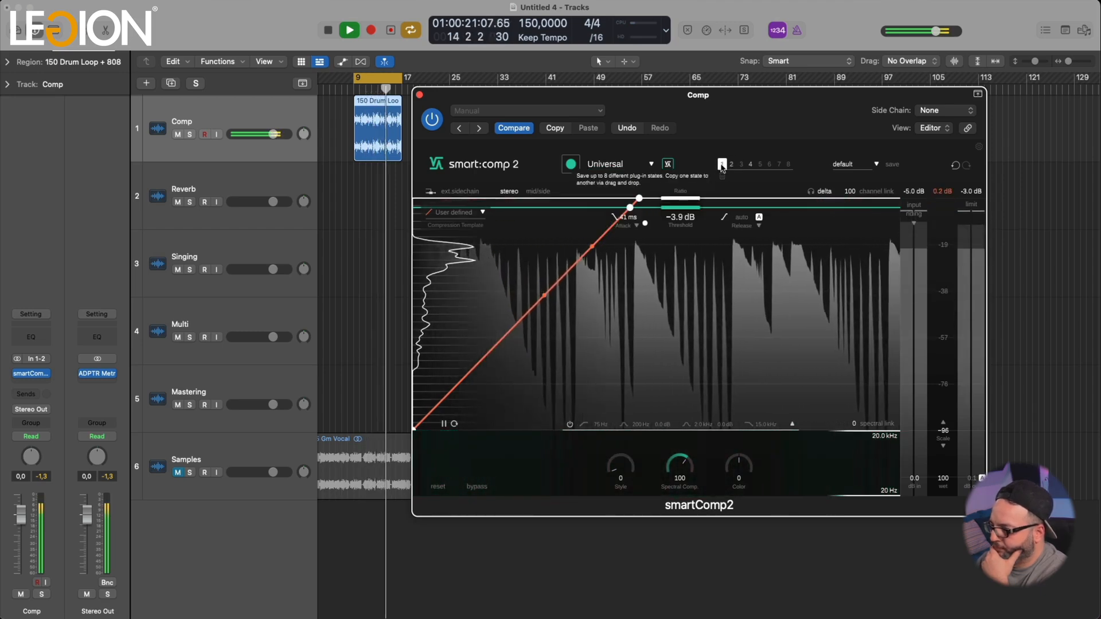
click(732, 166)
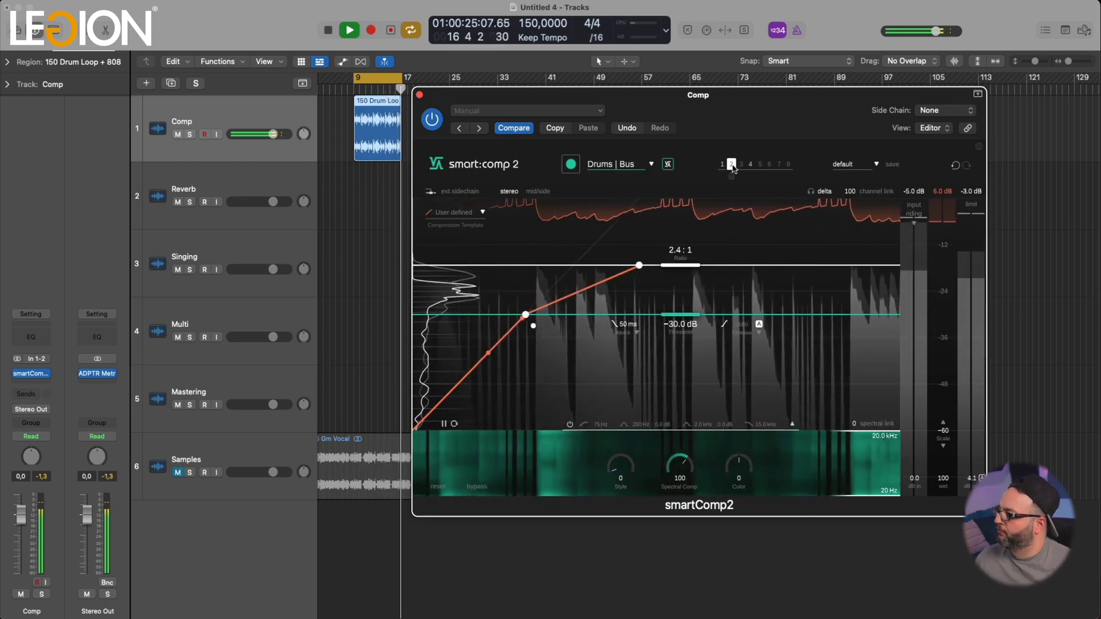
key(space)
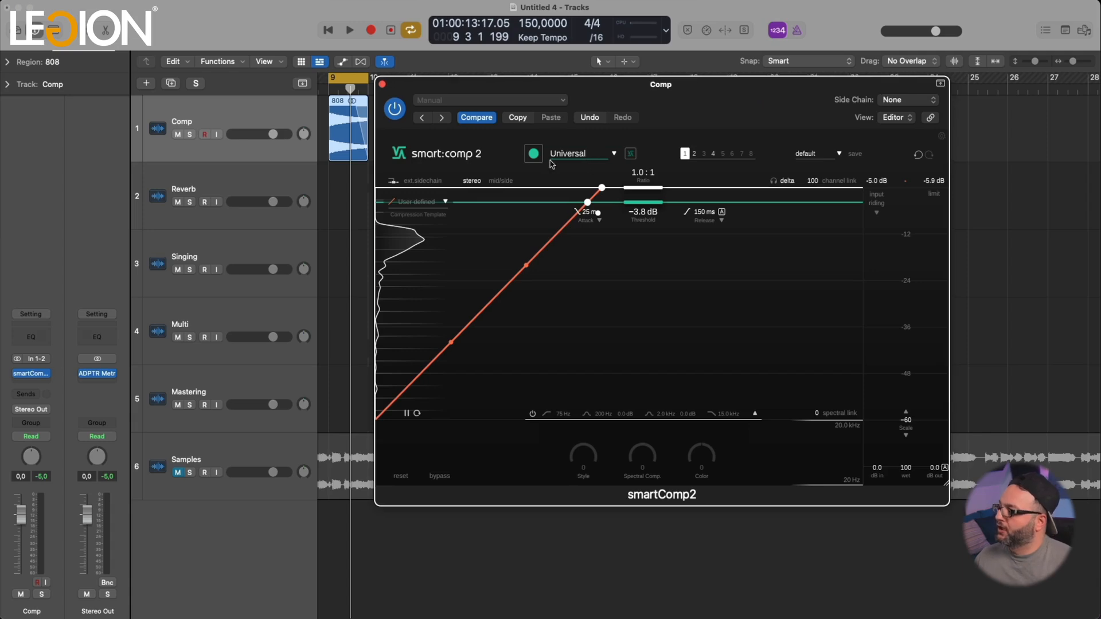
Step: Audition the 808 region, keep the Universal profile for state 1, and have the compressor learn from the region during playback
drag(706, 100, 705, 100)
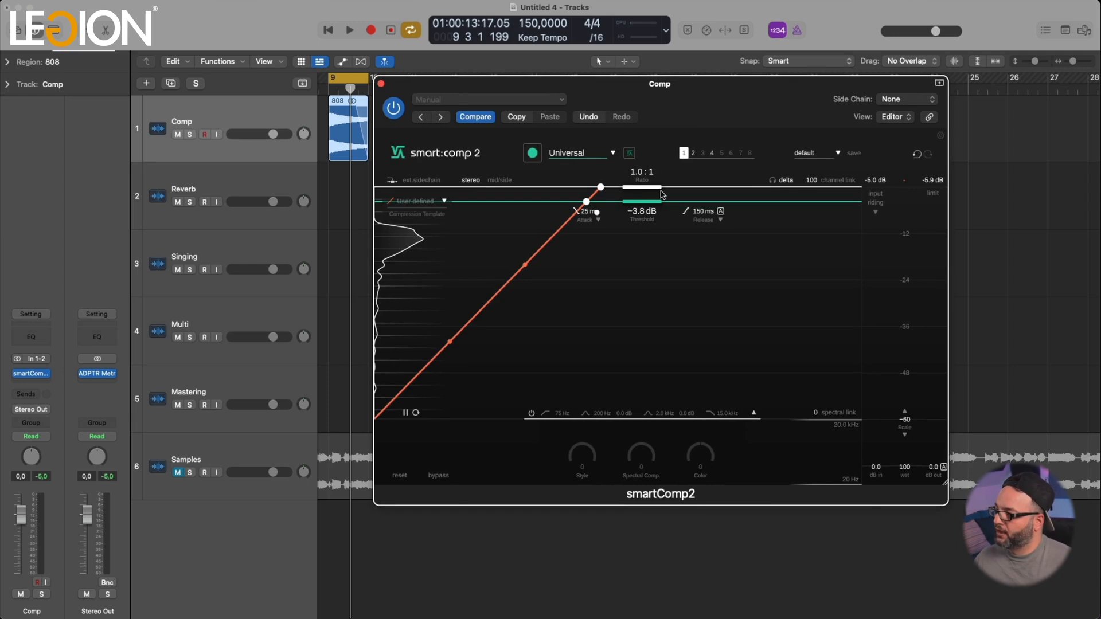
key(space)
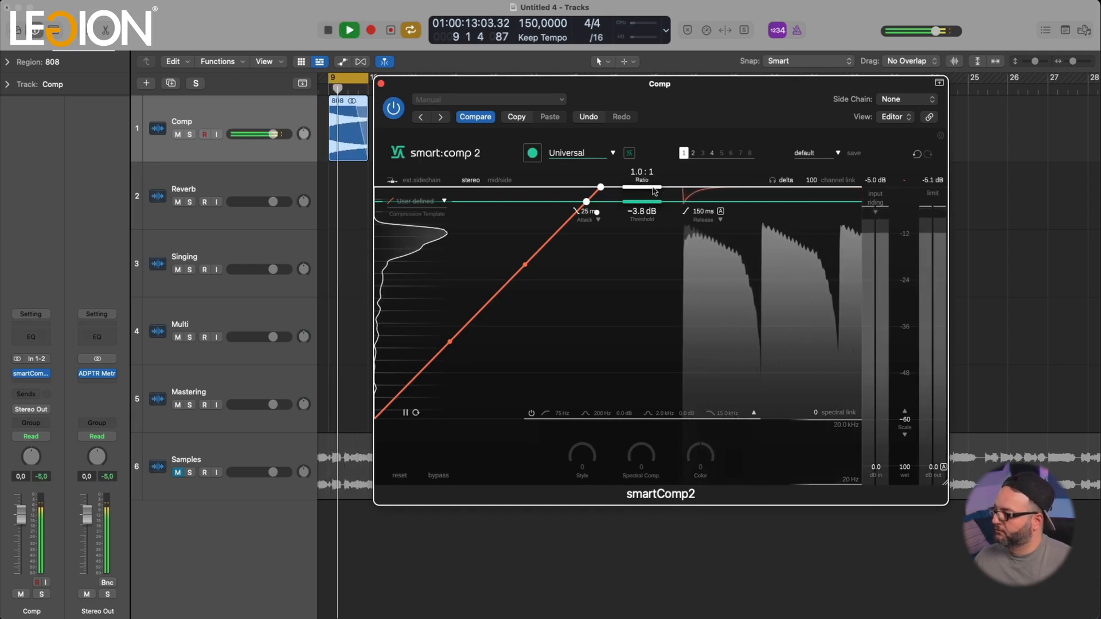
key(space)
click(573, 153)
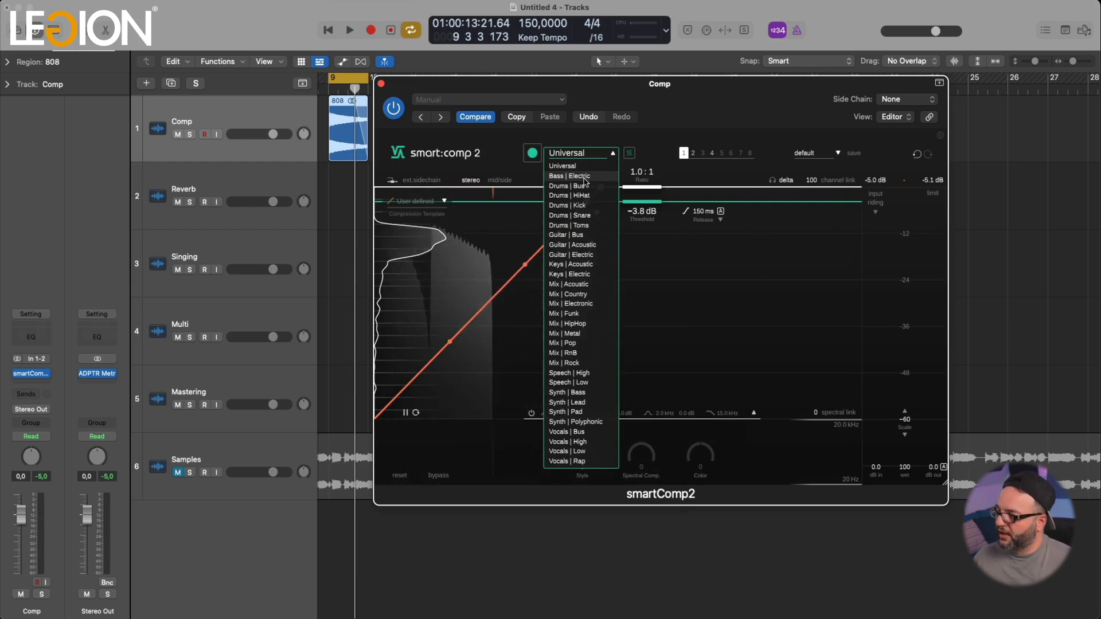
click(583, 170)
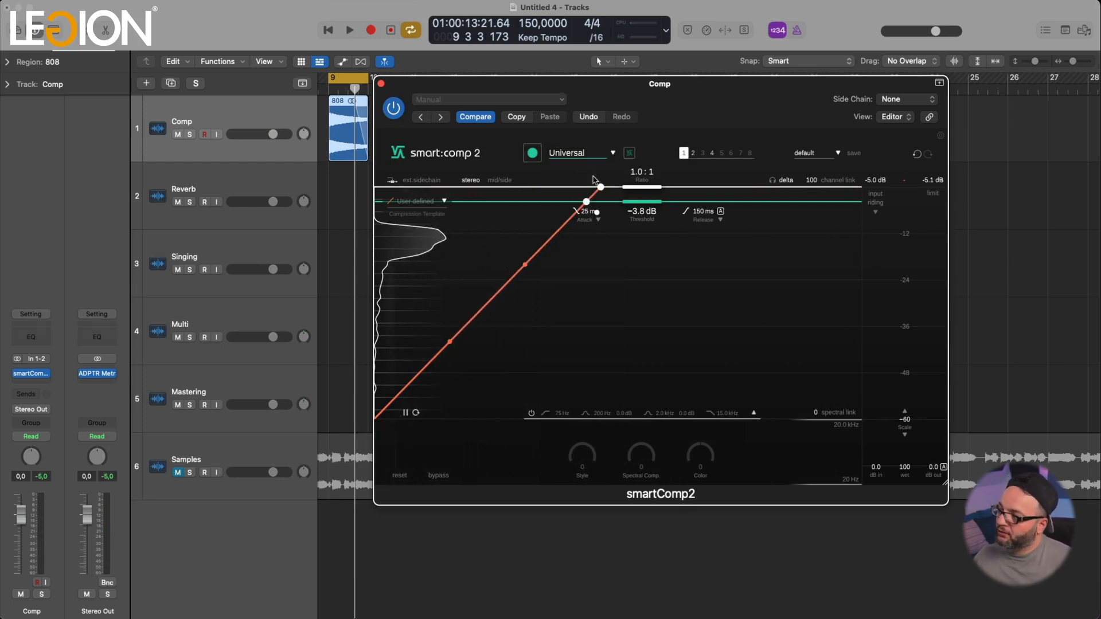
click(533, 154)
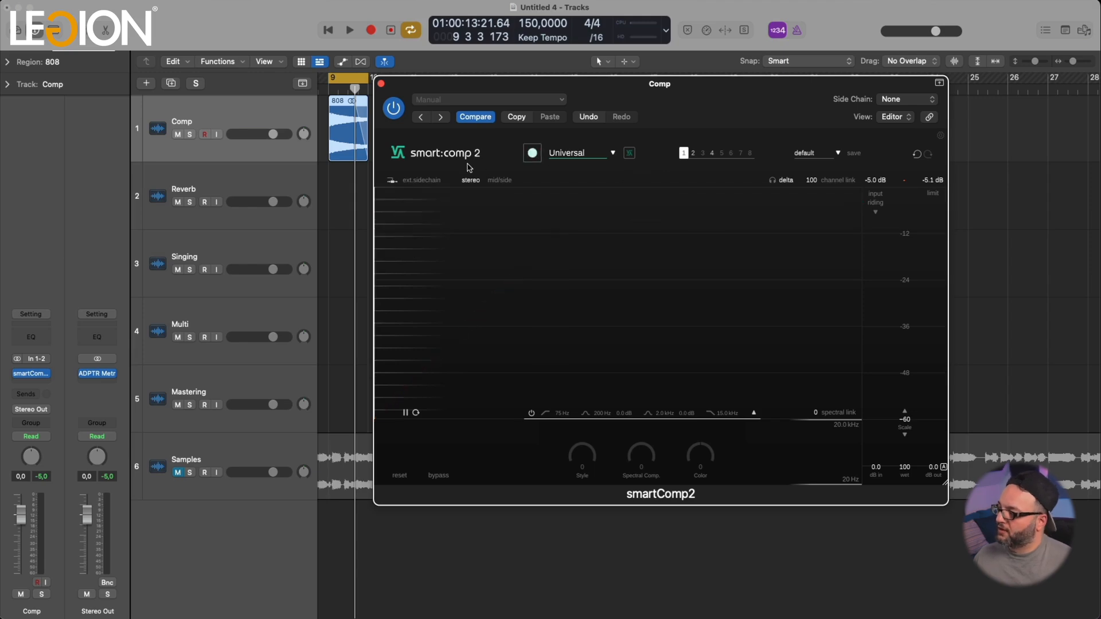
key(space)
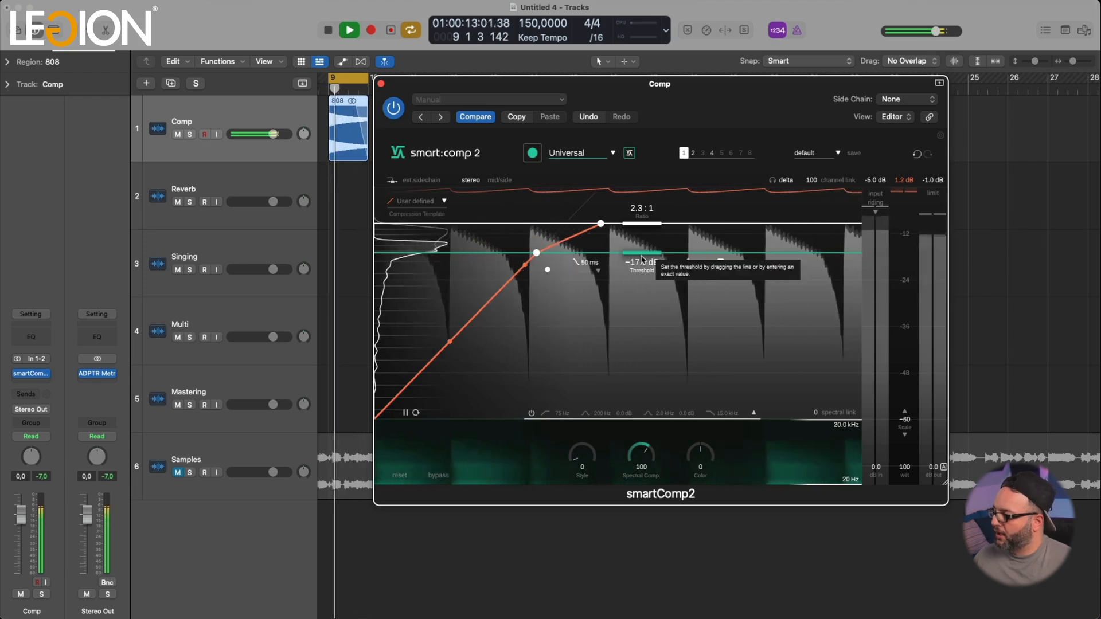
Step: Restart the 808 region and compare state 1 (Universal) with uncompressed state 2, returning to state 1
key(space)
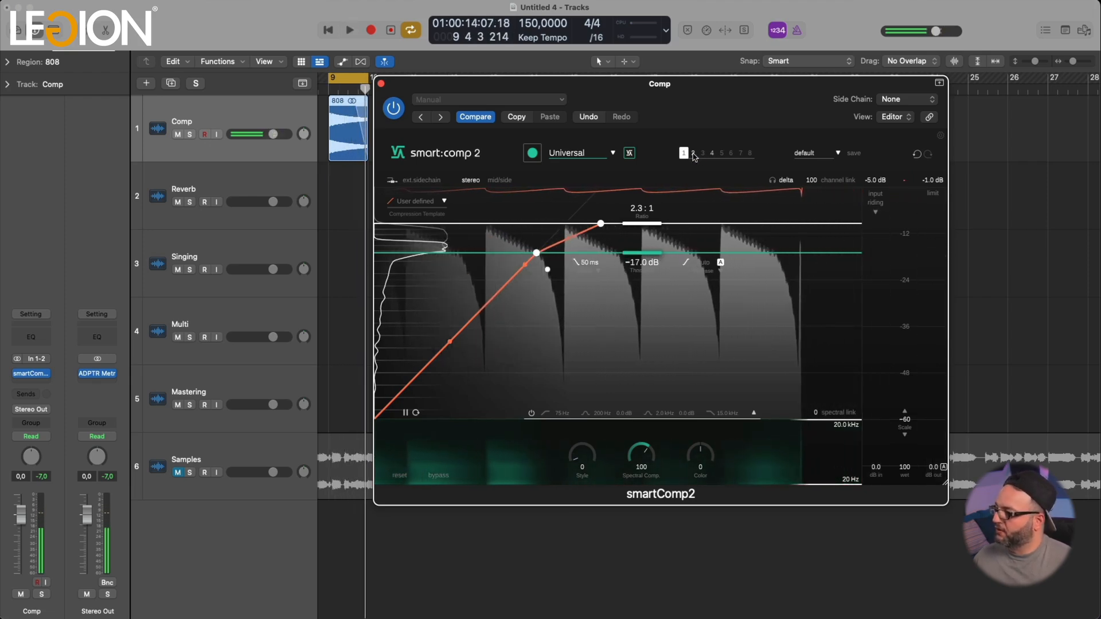
key(space)
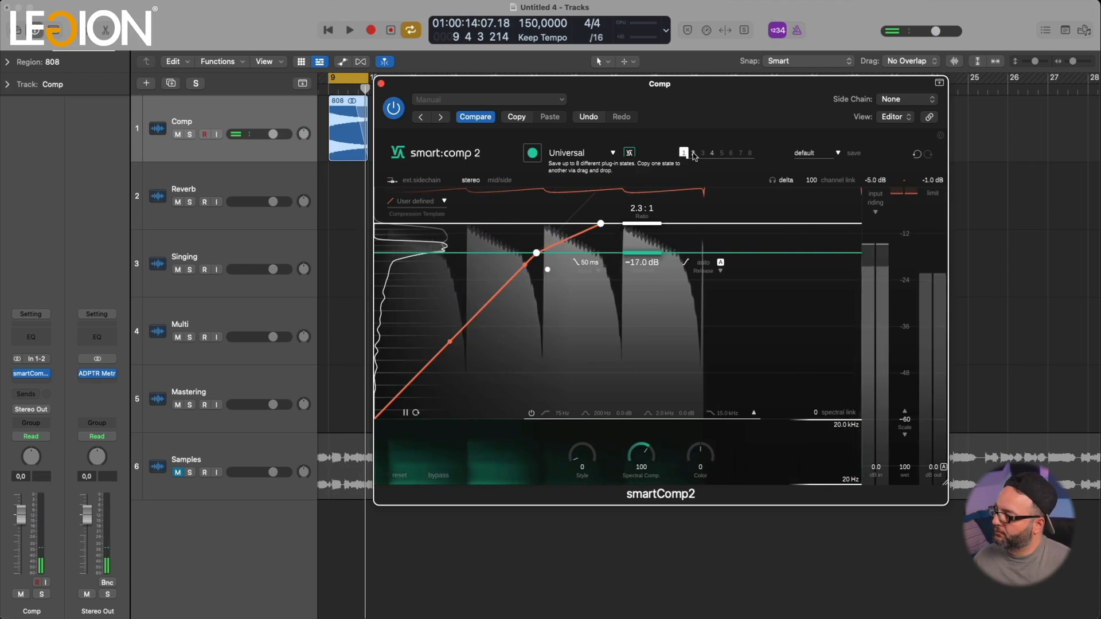
click(692, 154)
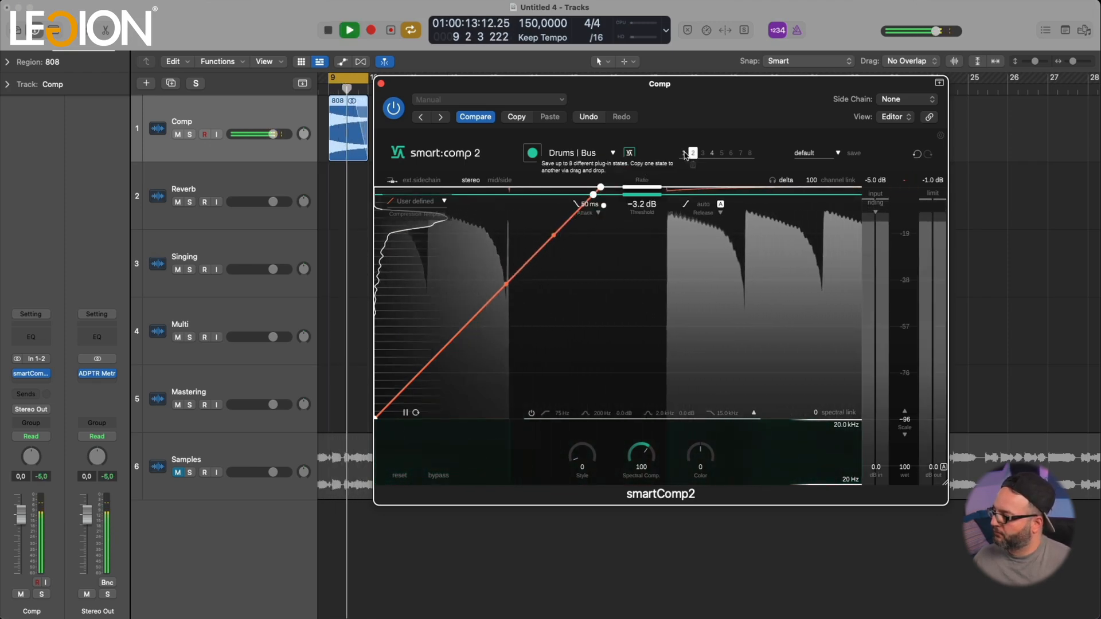
click(683, 154)
click(693, 153)
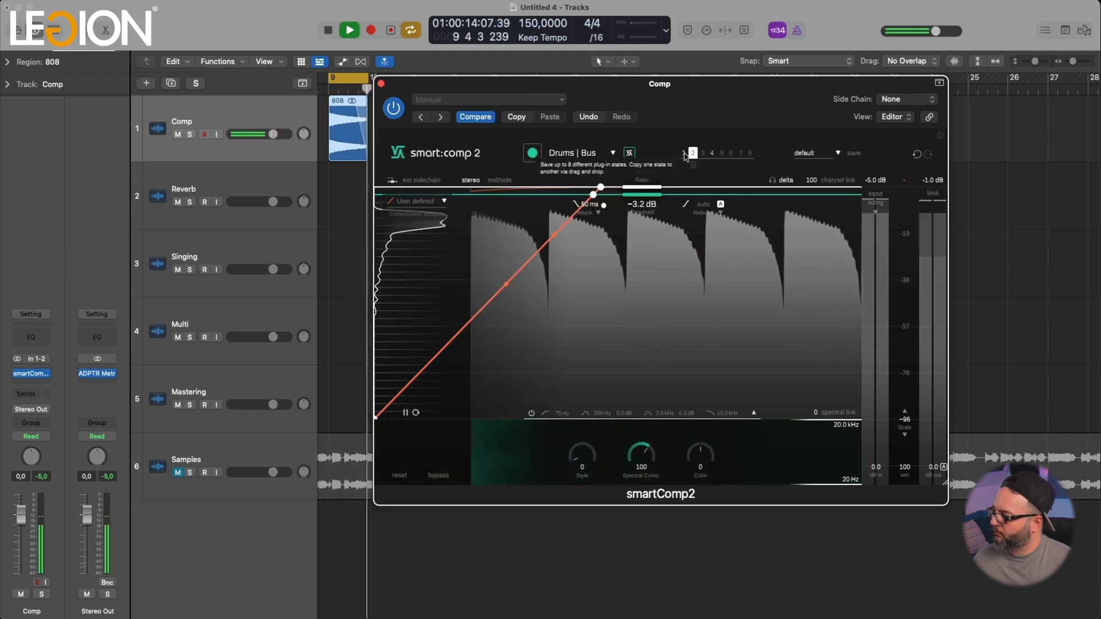
click(683, 153)
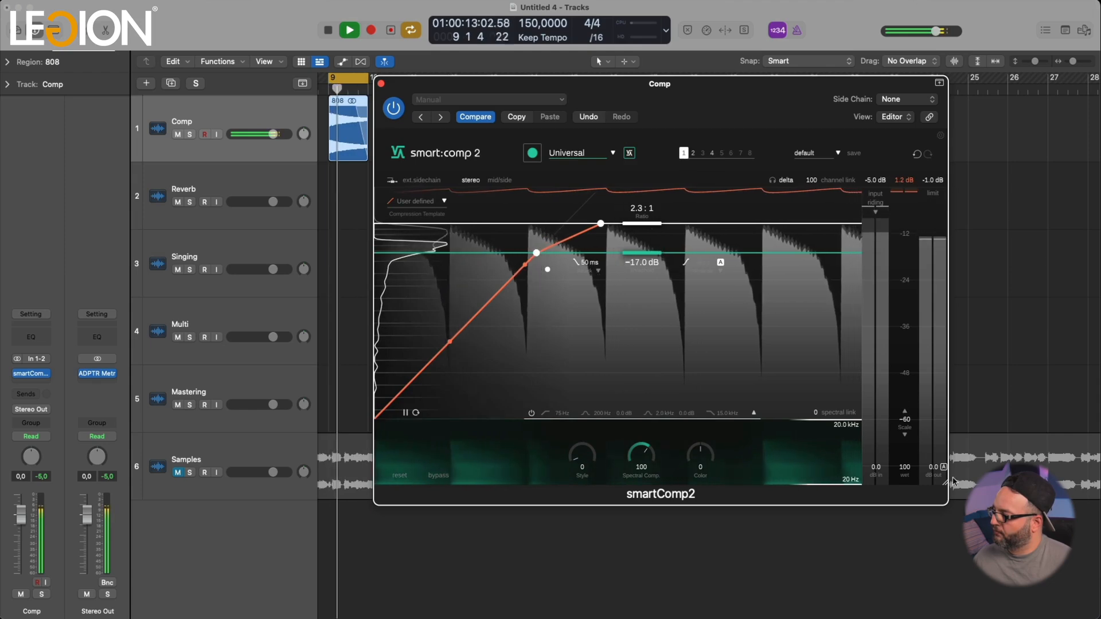
Step: Raise state 1's output gain with playback stopped, and compare it with state 2 on the 808 region
key(space)
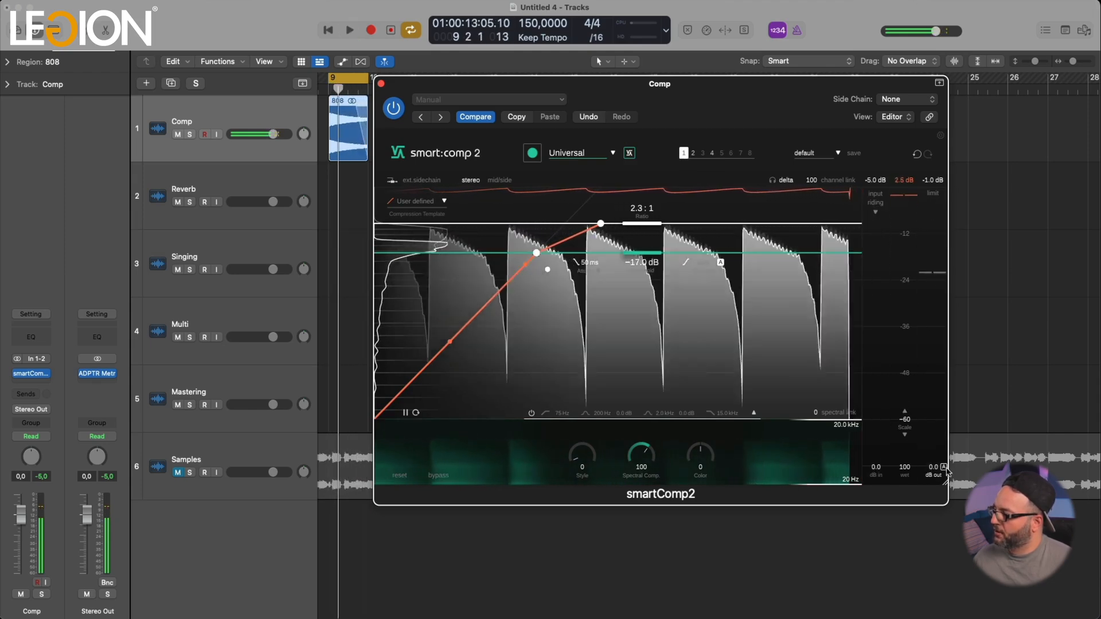
key(space)
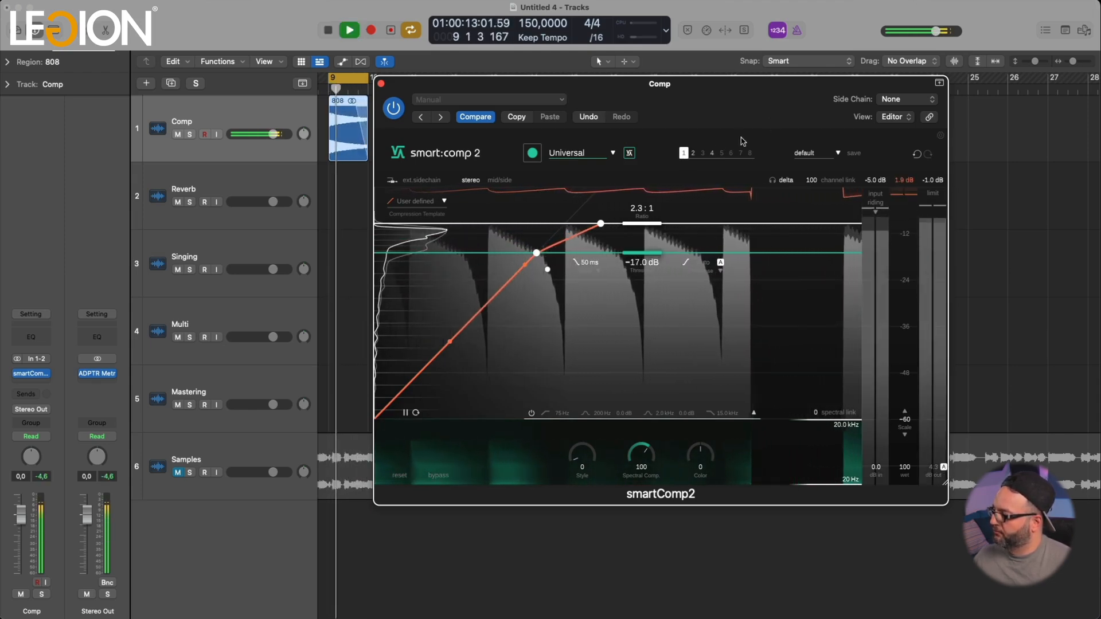
click(693, 154)
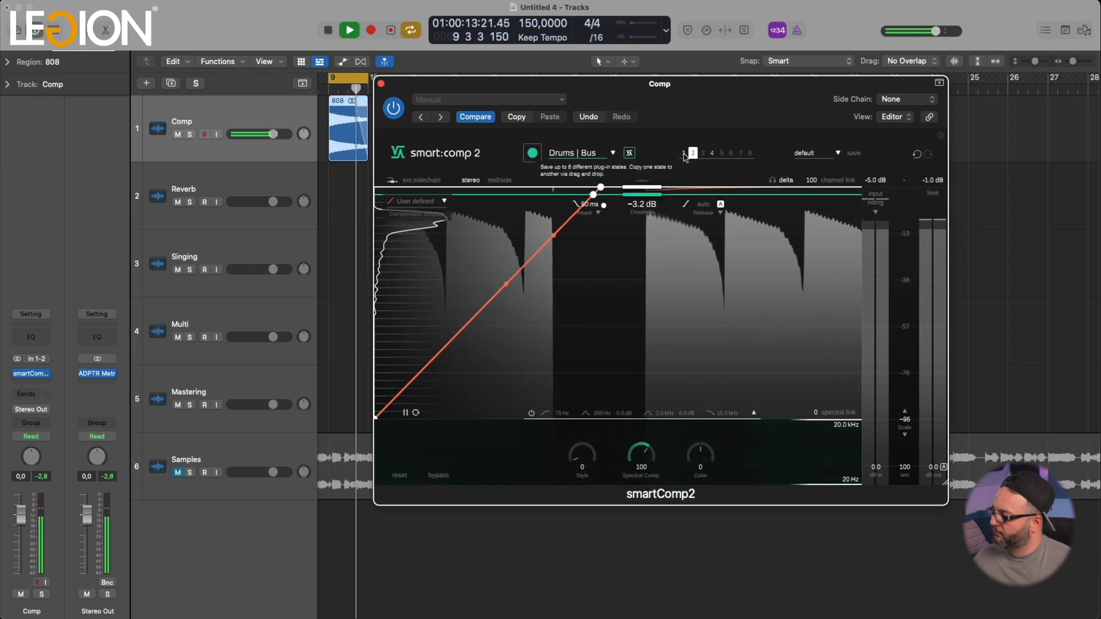
click(684, 154)
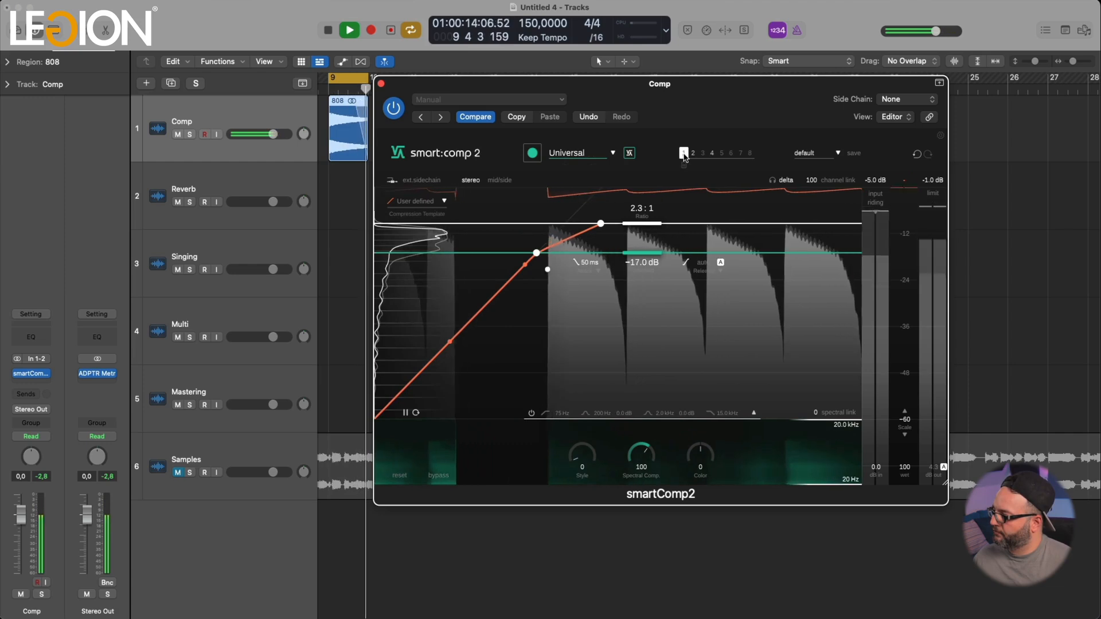
Step: Stop playback, set state 1's output gain to 1.6 dB, and play the 808 region again
key(space)
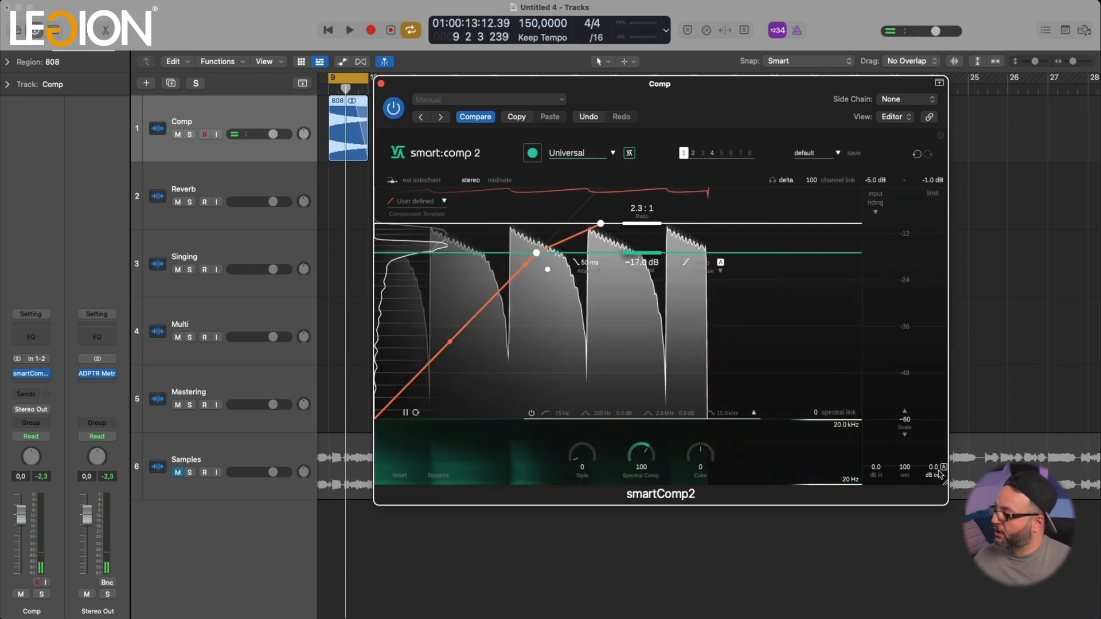
drag(934, 467, 935, 458)
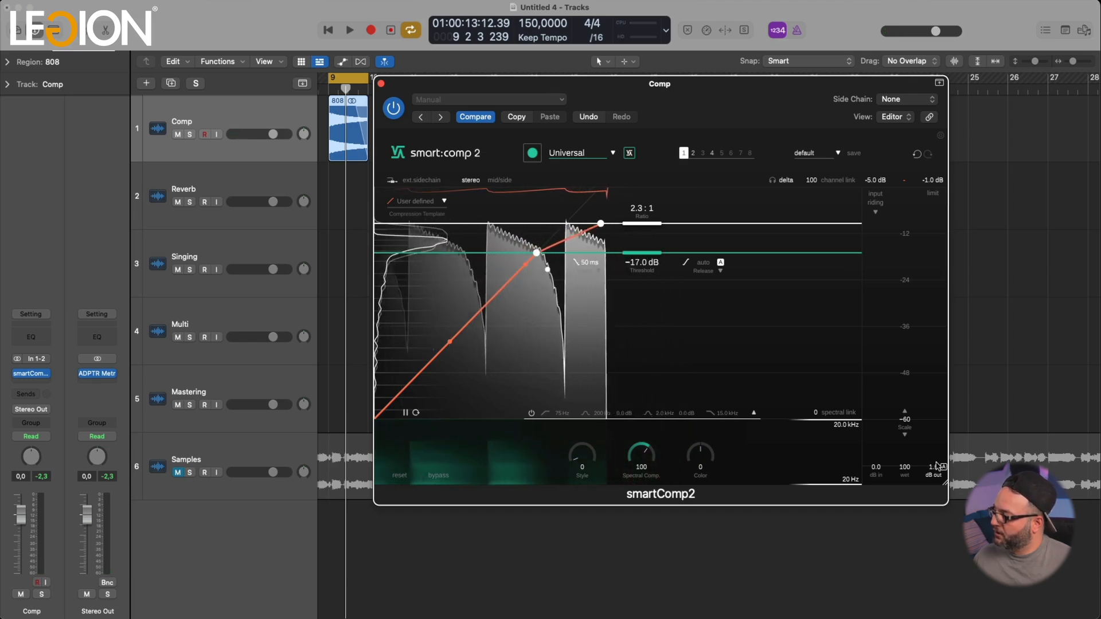
key(space)
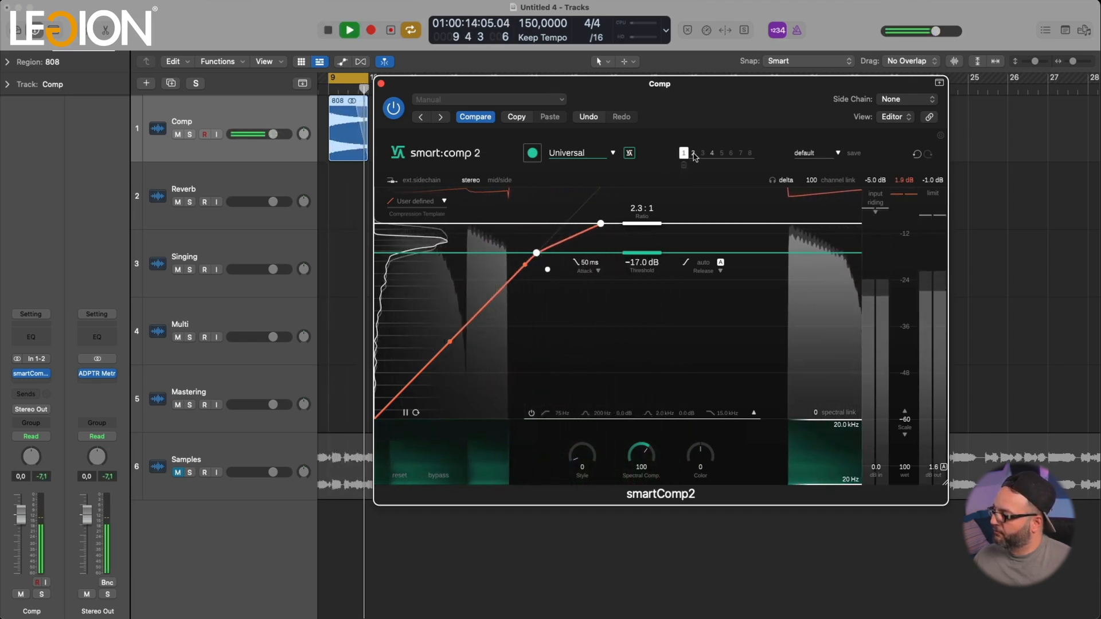
Step: Alternate repeatedly between level-matched states 1 and 2 while the 808 plays to judge the compression, ending on state 2
click(693, 154)
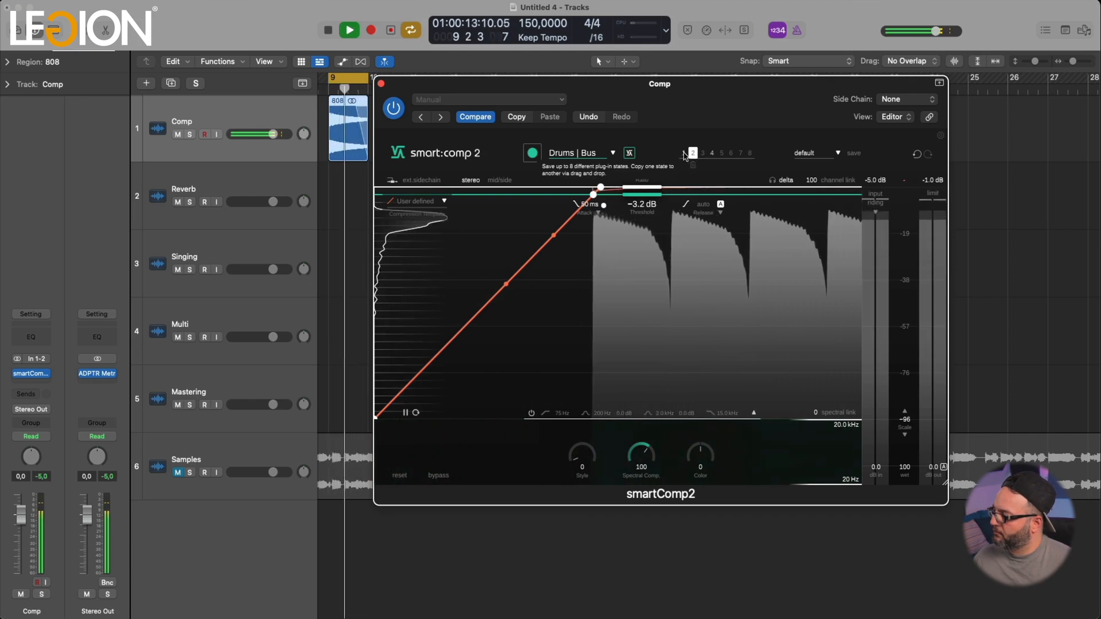
click(684, 153)
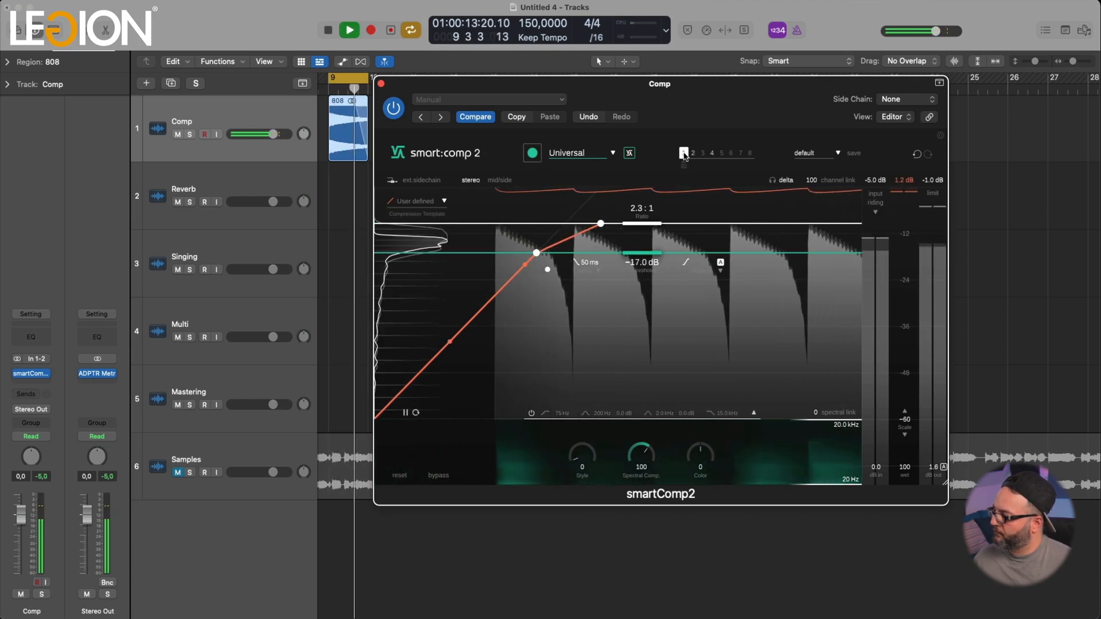
click(694, 153)
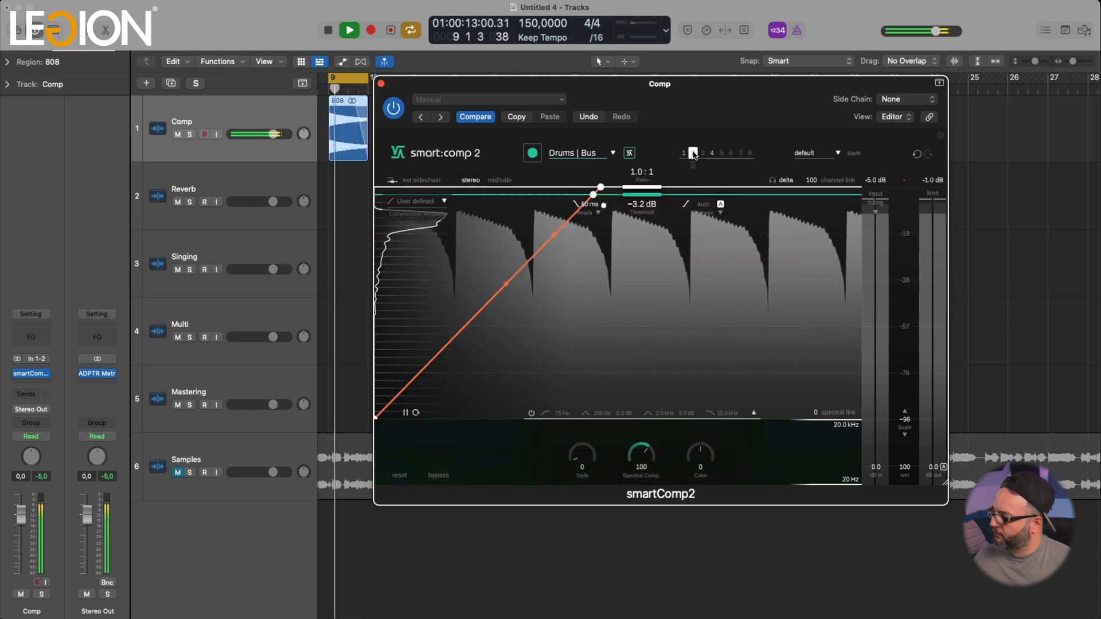
click(684, 153)
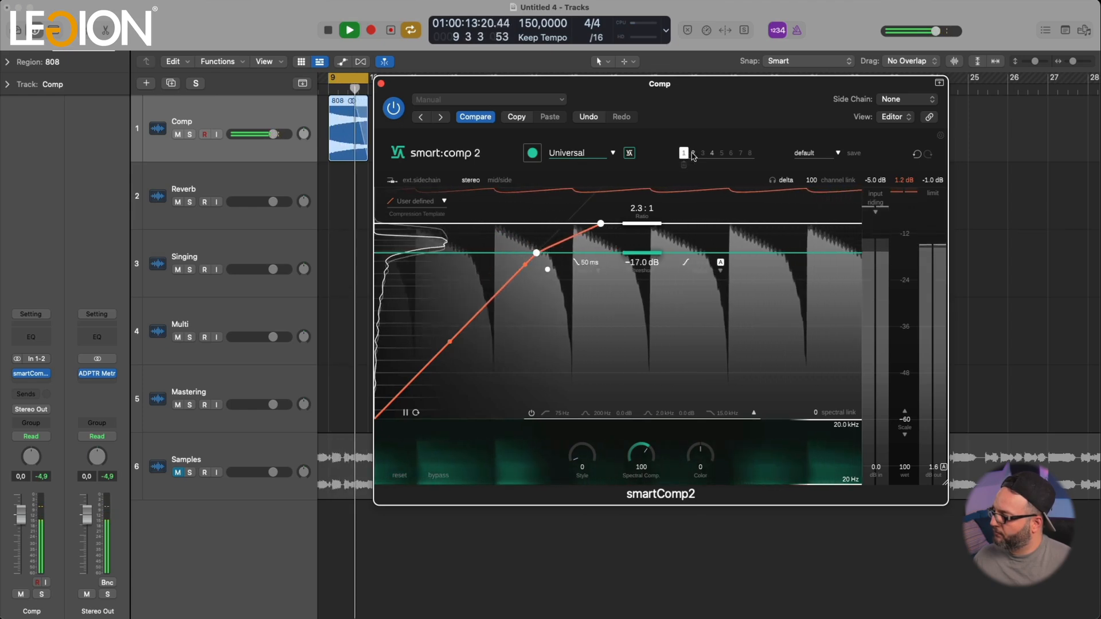
click(693, 153)
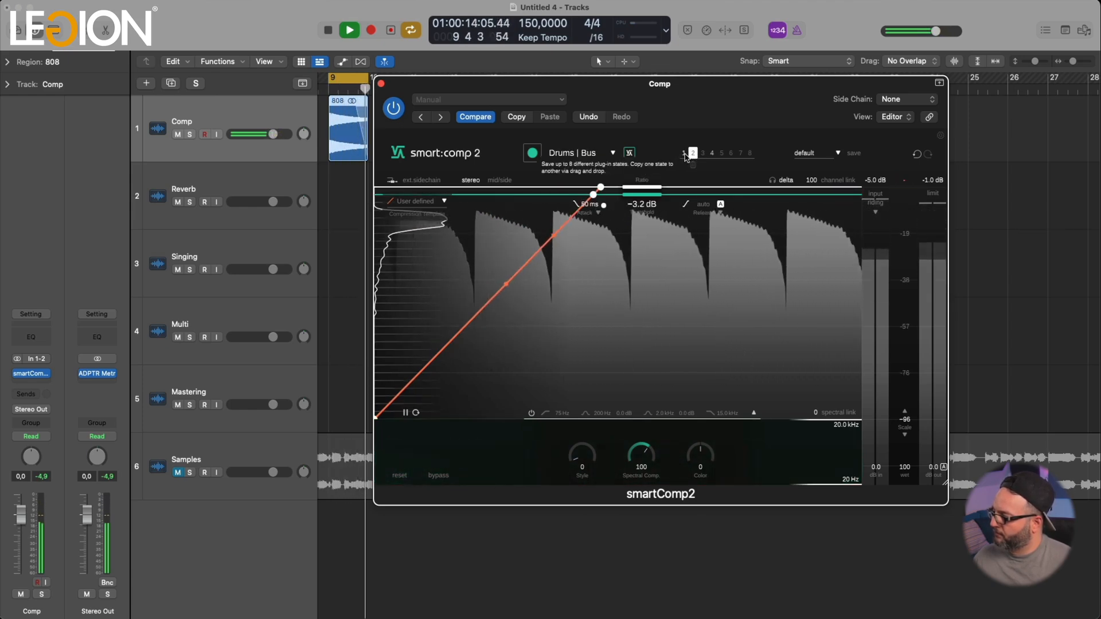
click(684, 153)
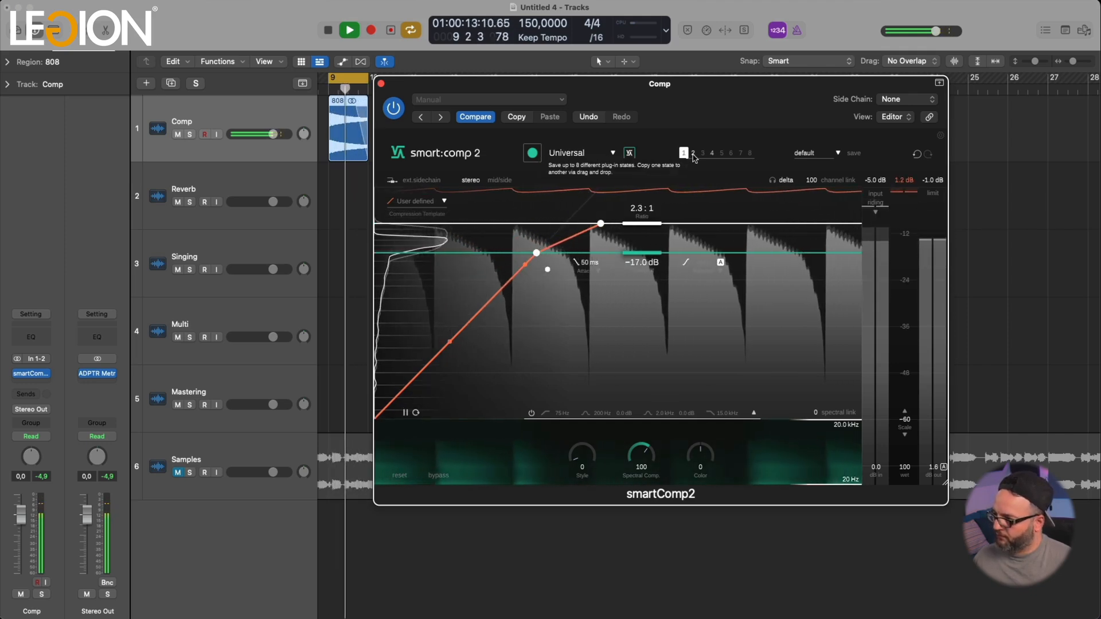
click(693, 153)
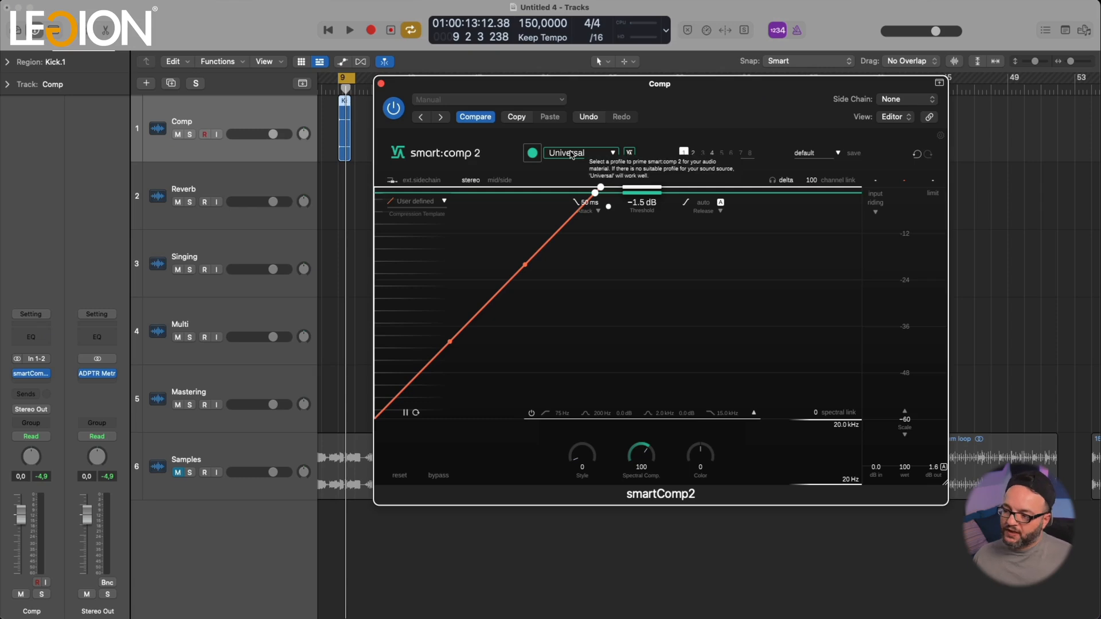
Step: Select the Drums | Kick profile in state 1, learn compression settings from the playing kick region, and stop playback
click(572, 154)
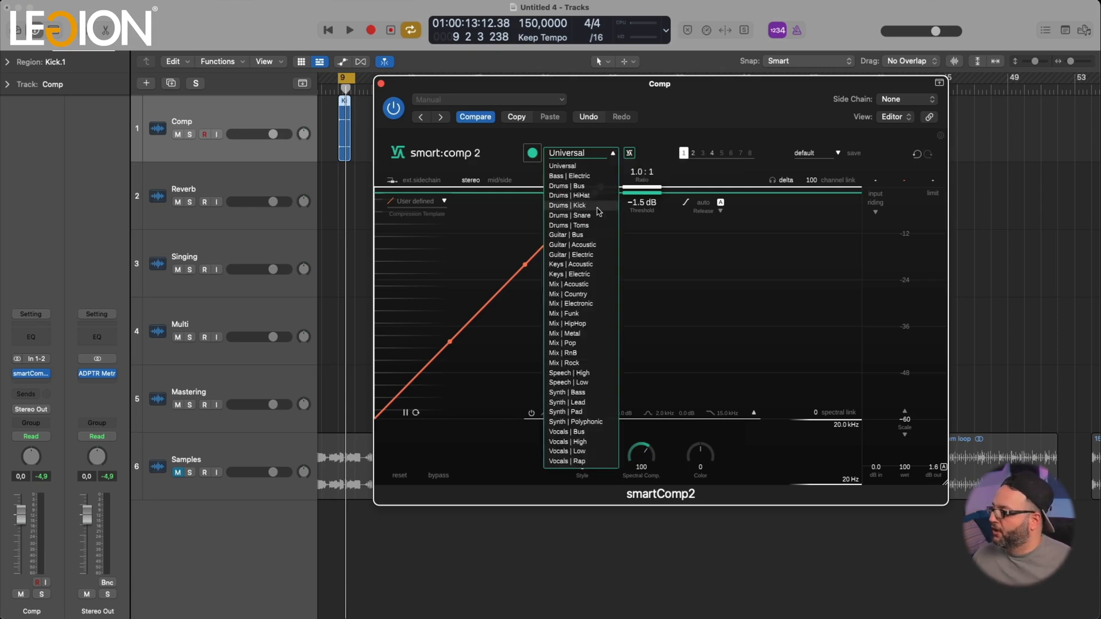
click(570, 206)
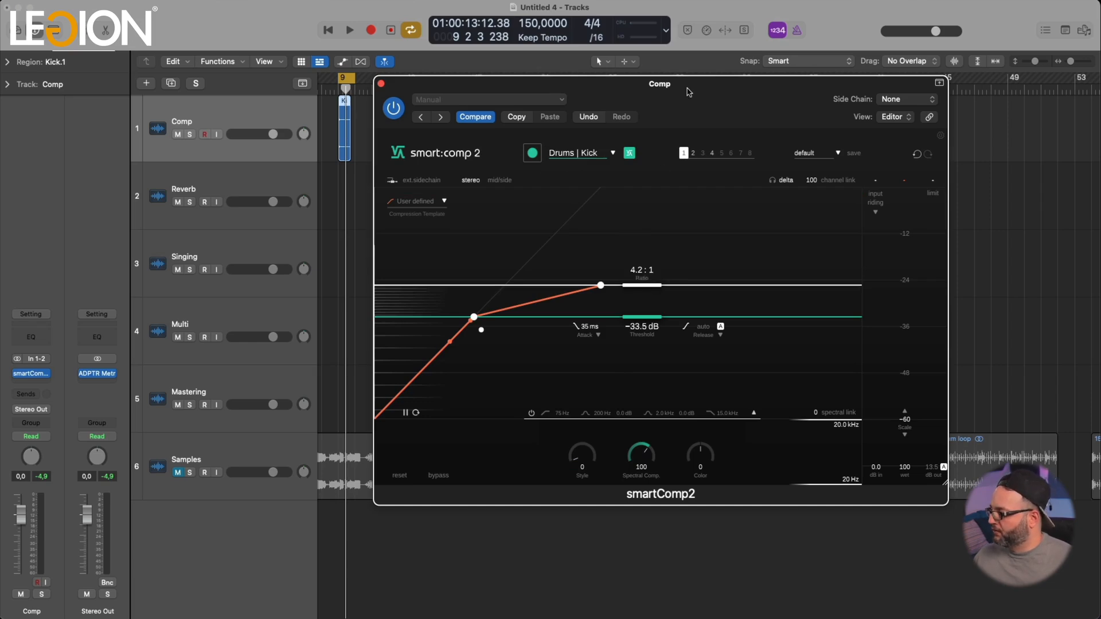
drag(687, 89, 684, 89)
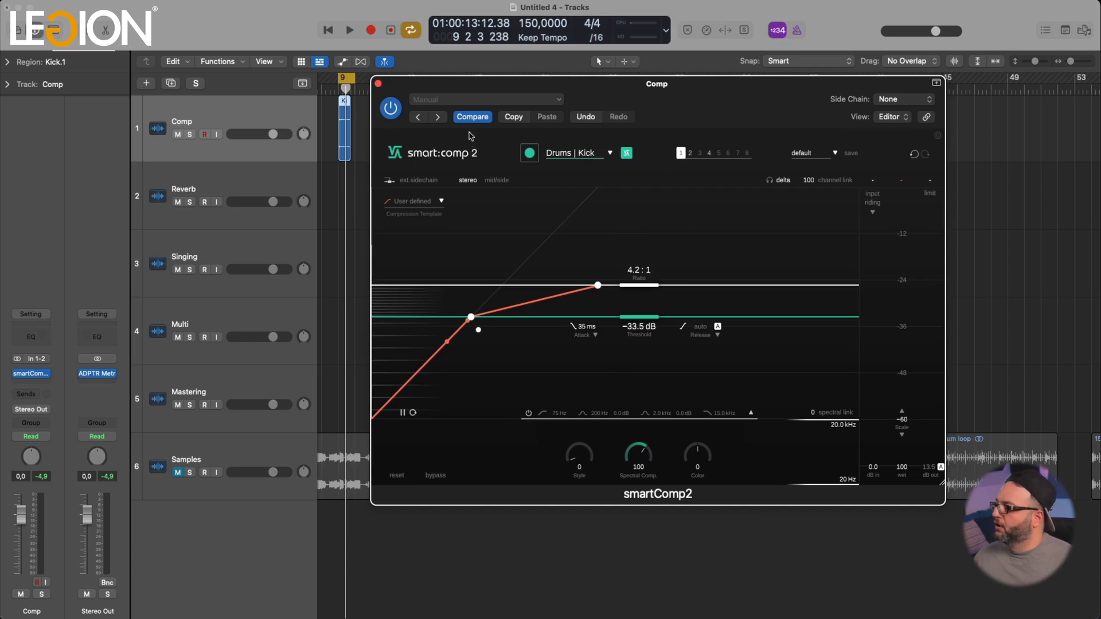
click(531, 153)
key(space)
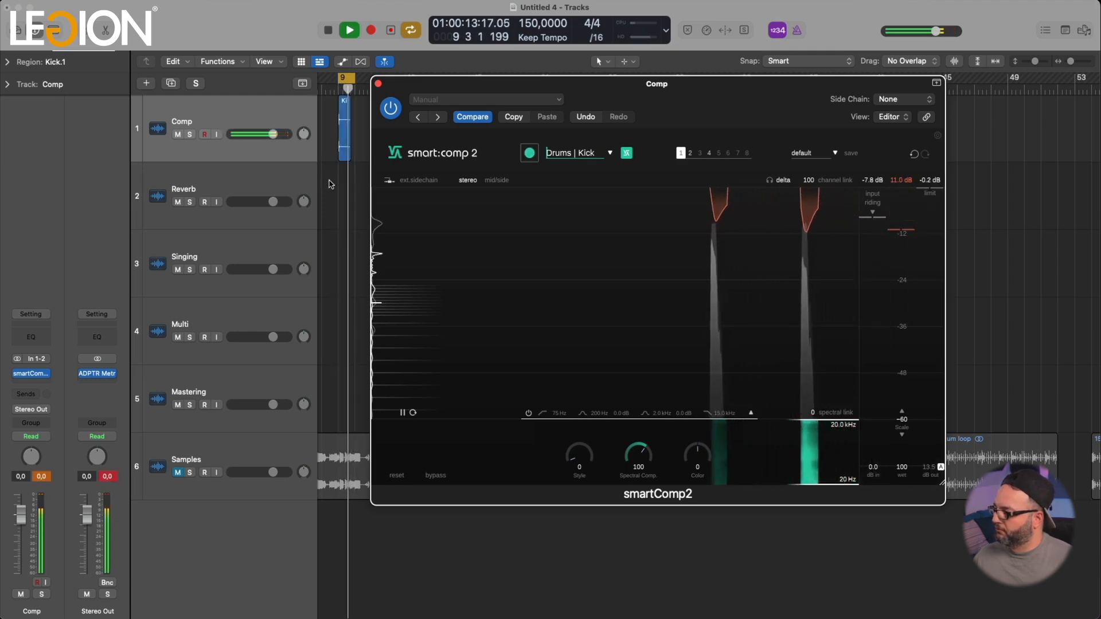
click(343, 148)
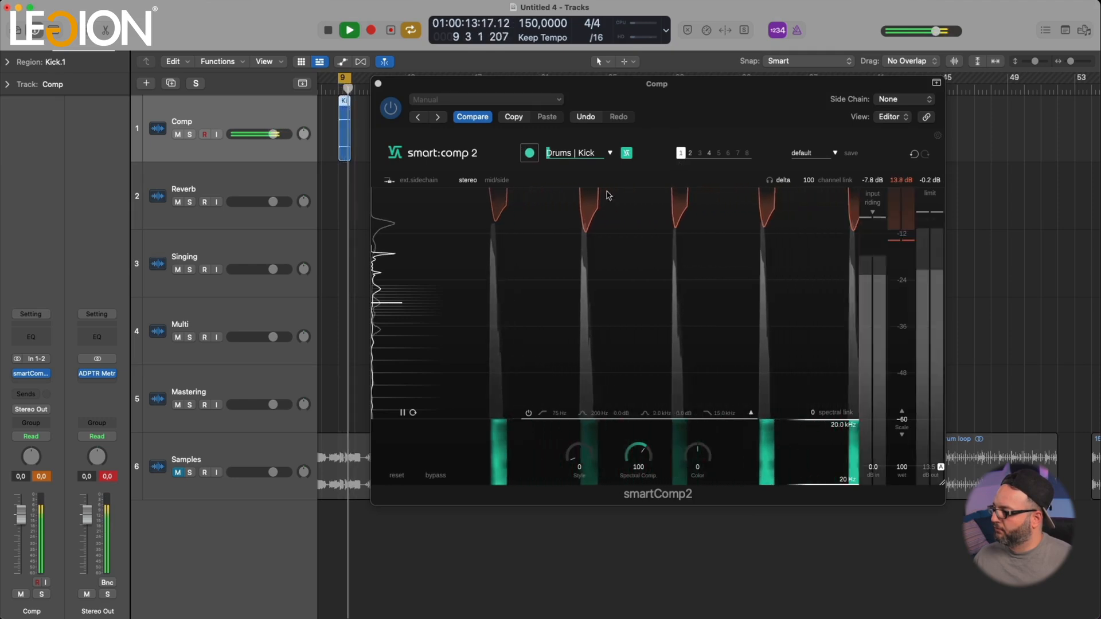
scroll(352, 167, up, 3)
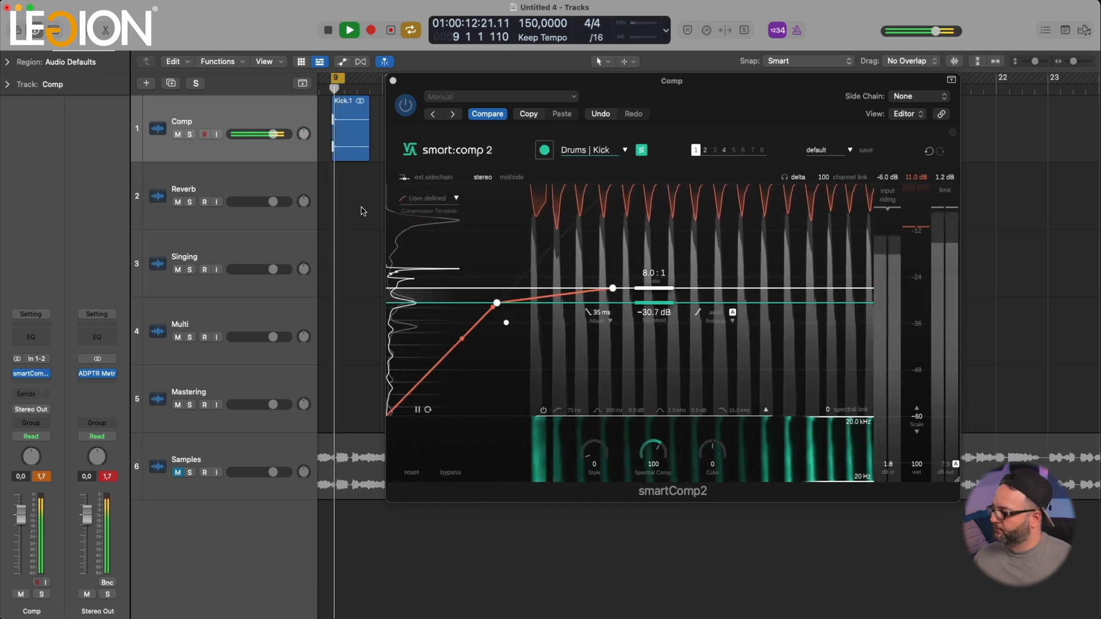
drag(717, 93, 714, 88)
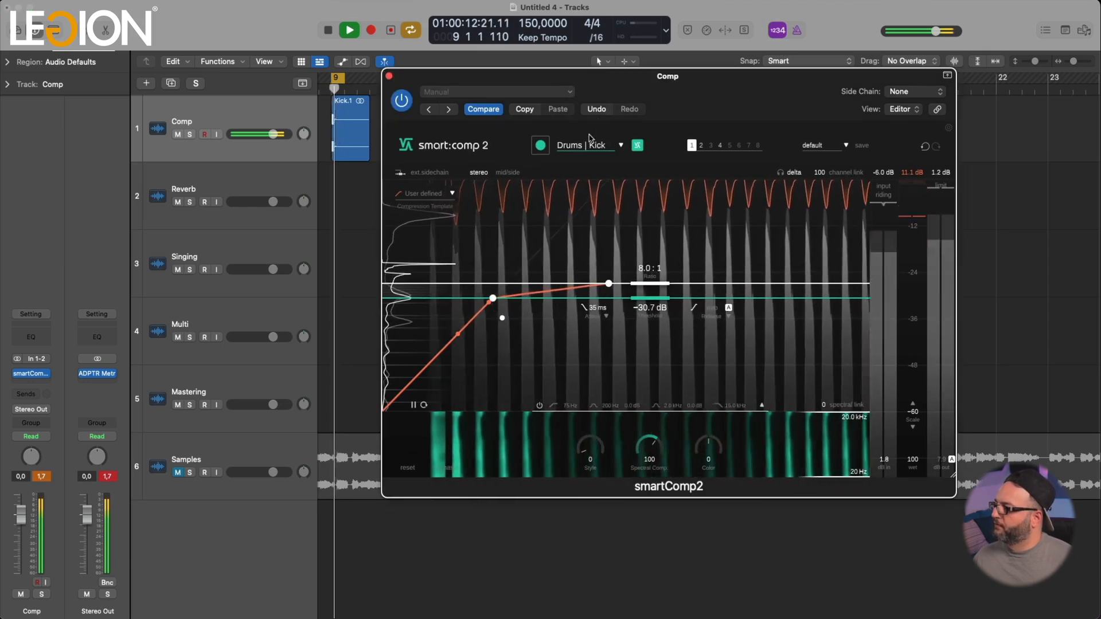
key(space)
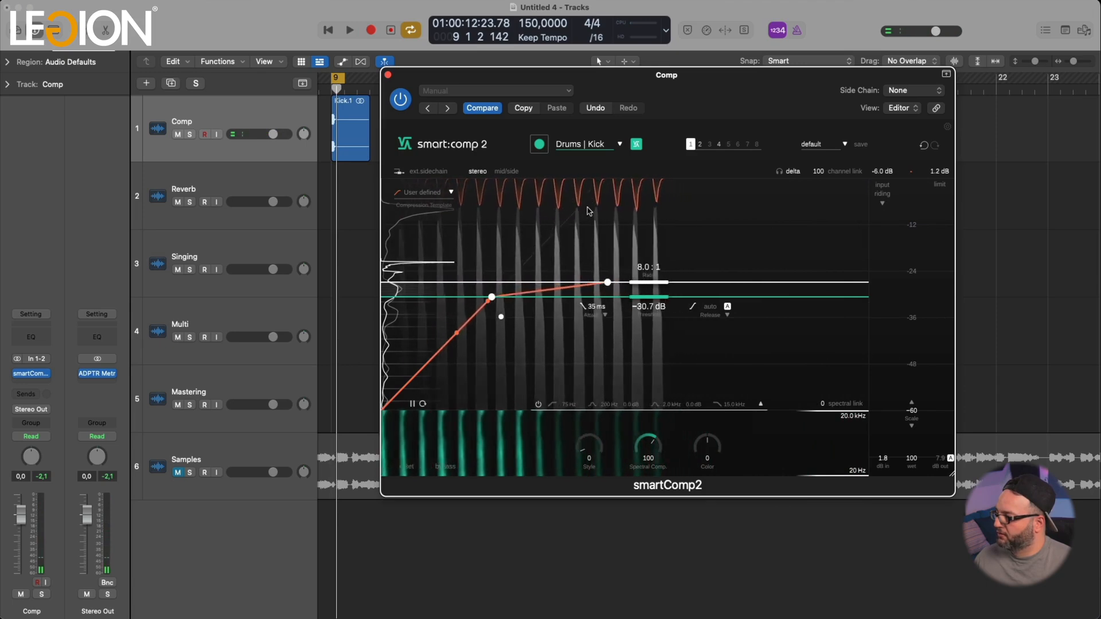
Step: Ease state 1's kick compression to a 2.0:1 ratio and −16.4 dB threshold, and compare it with state 2 during playback
key(space)
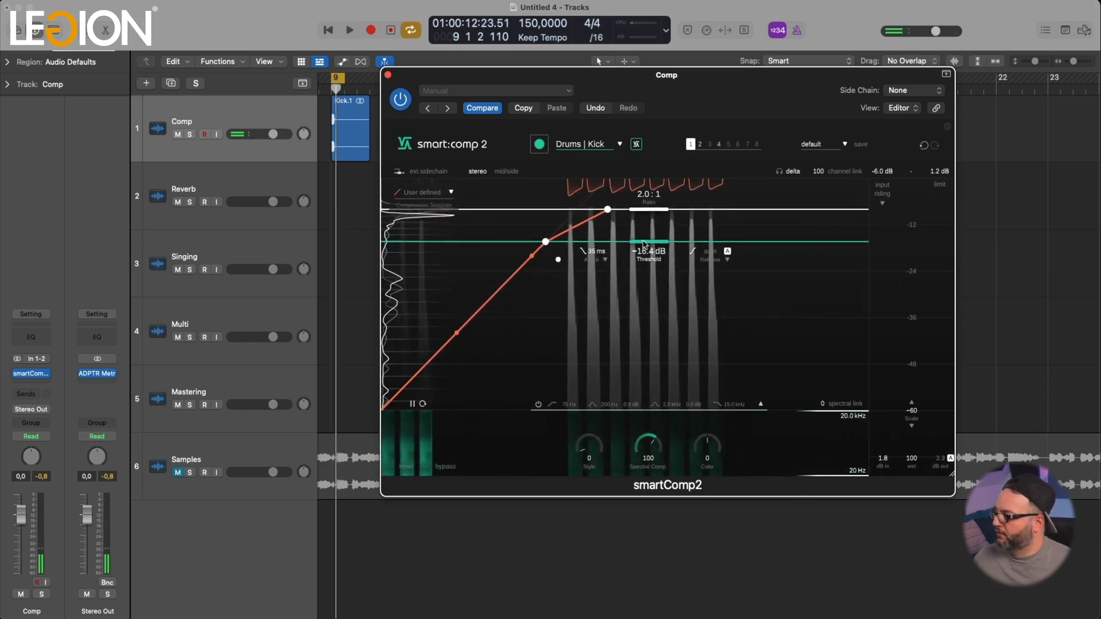
key(space)
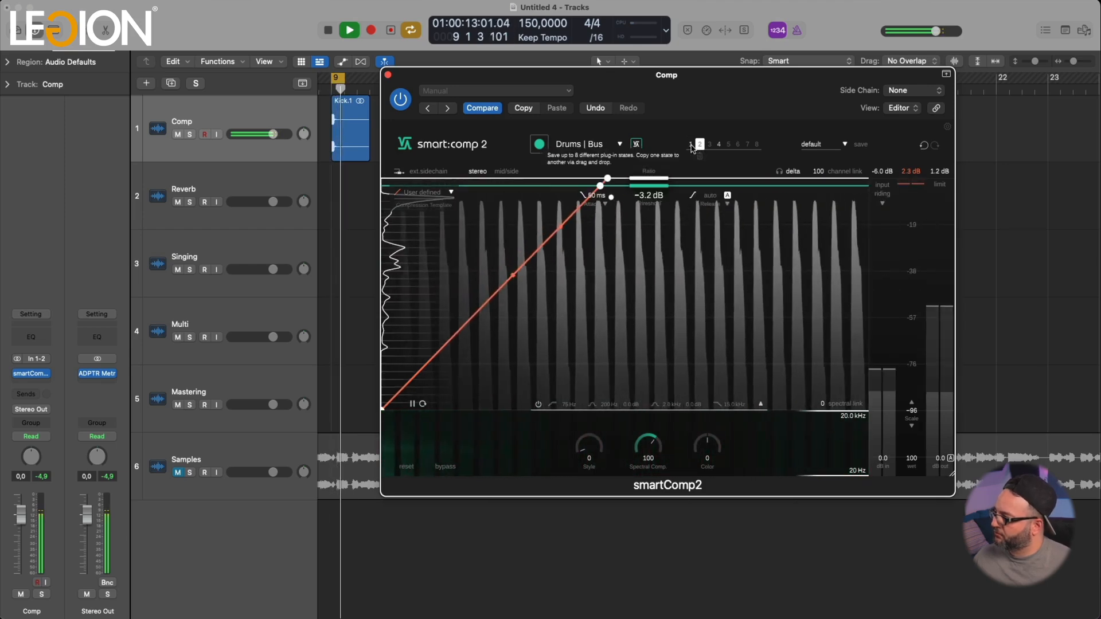
click(691, 144)
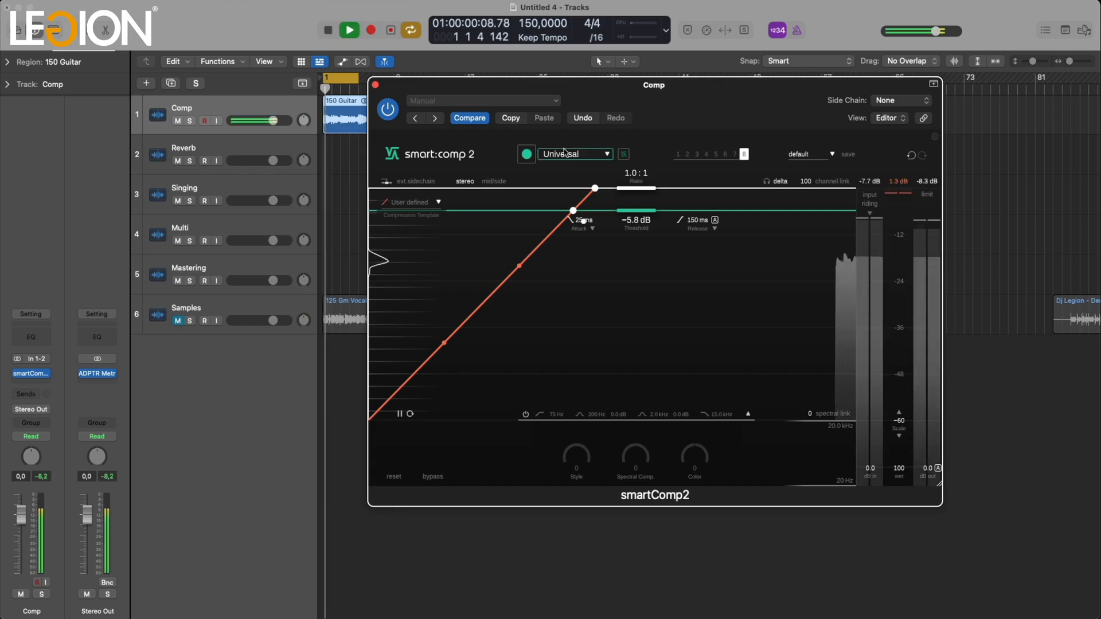
Step: Select the acoustic guitar profile in state 8, learn compression settings from the 150 Guitar region, and stop playback
key(space)
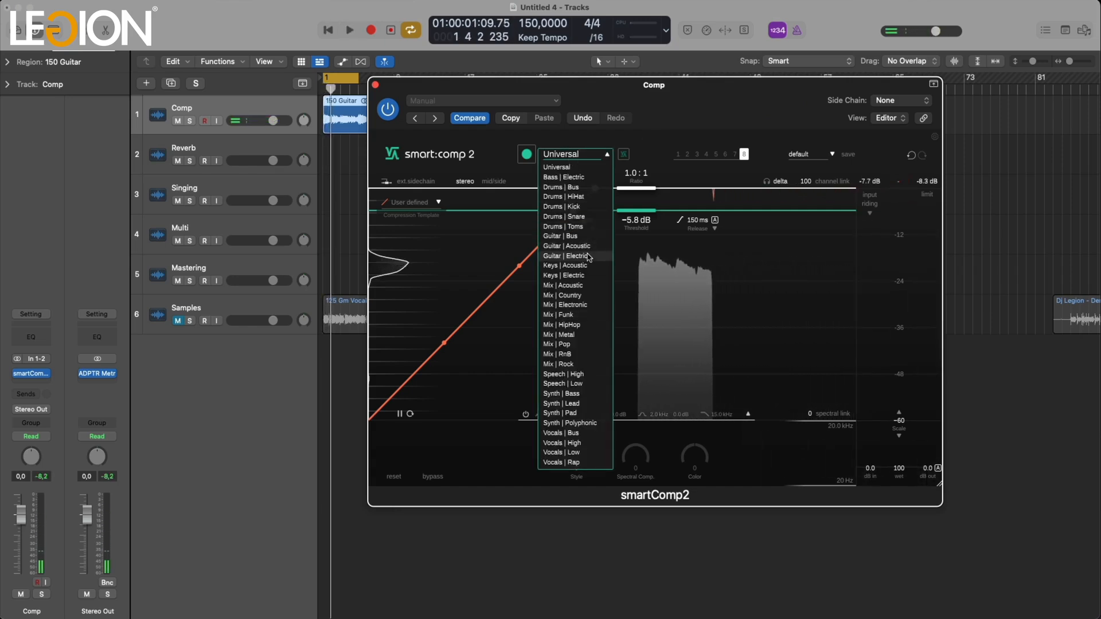
click(587, 247)
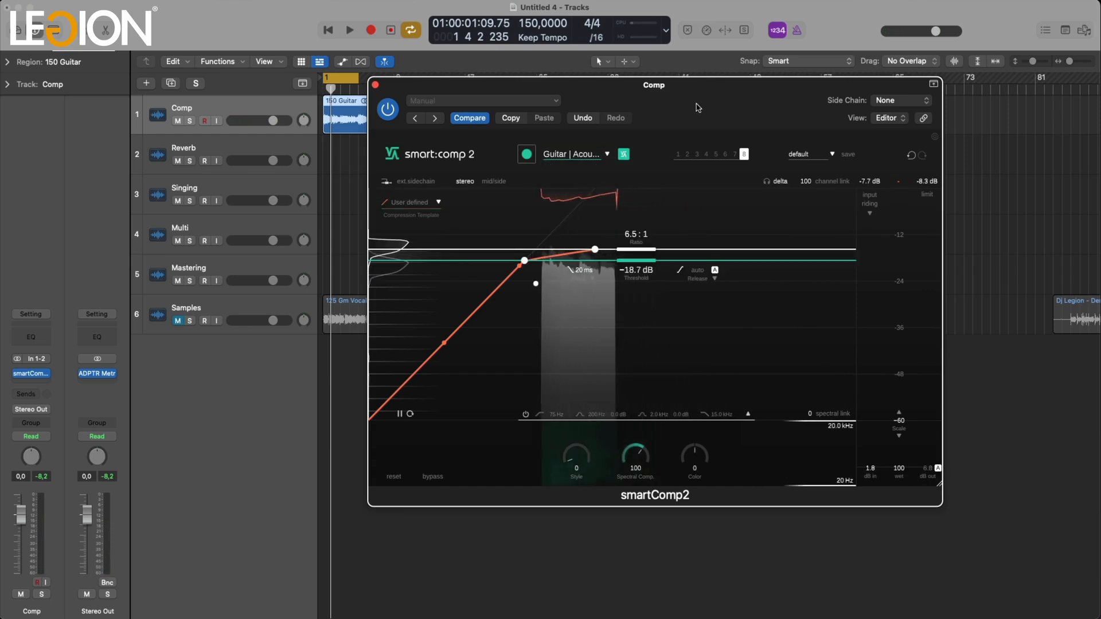
key(space)
click(527, 154)
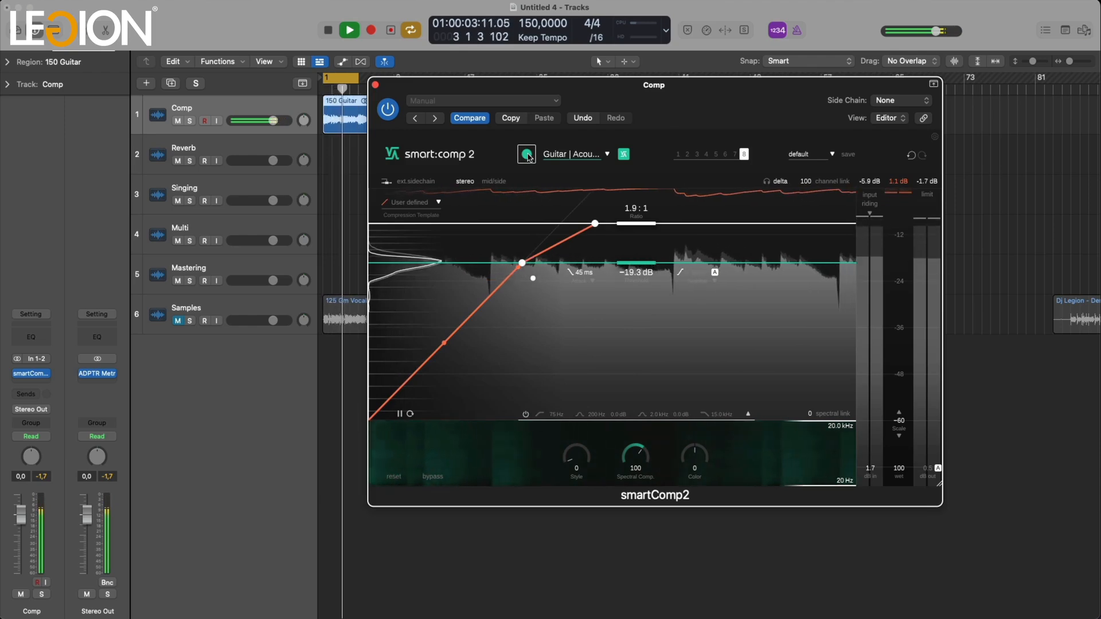
key(space)
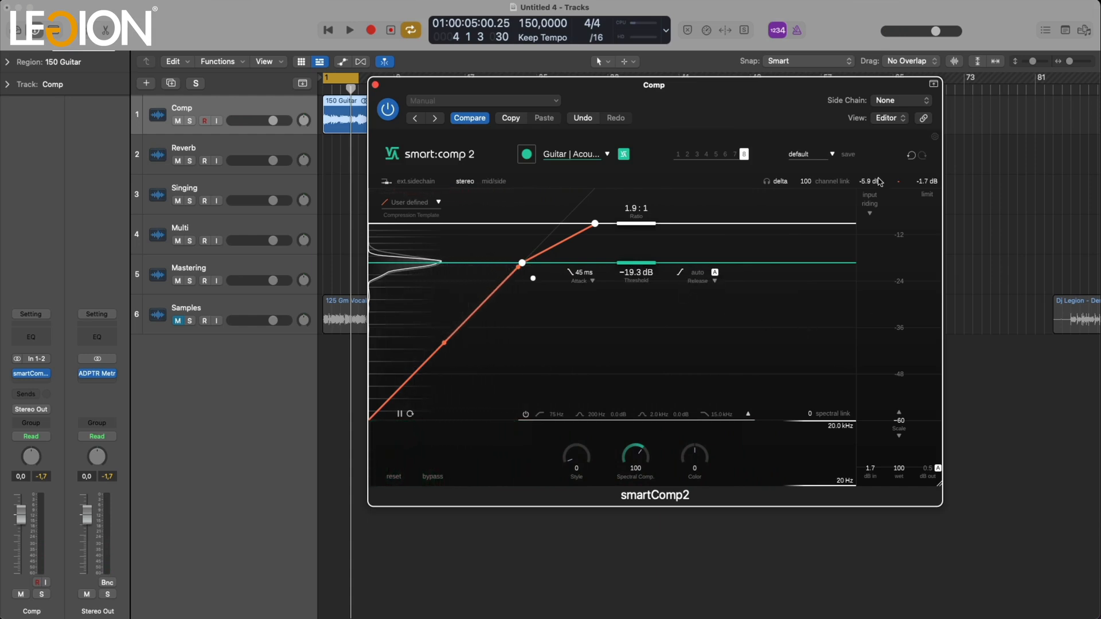
Step: Play the guitar region and alternate between learned state 8 and uncompressed state 7, ending on state 8
key(space)
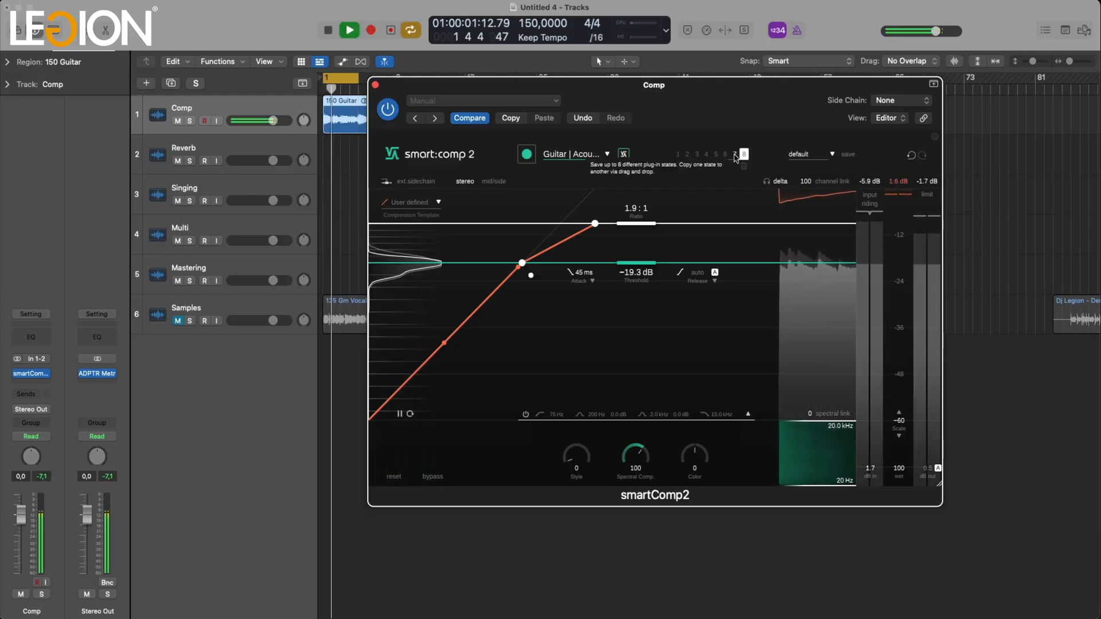
click(735, 154)
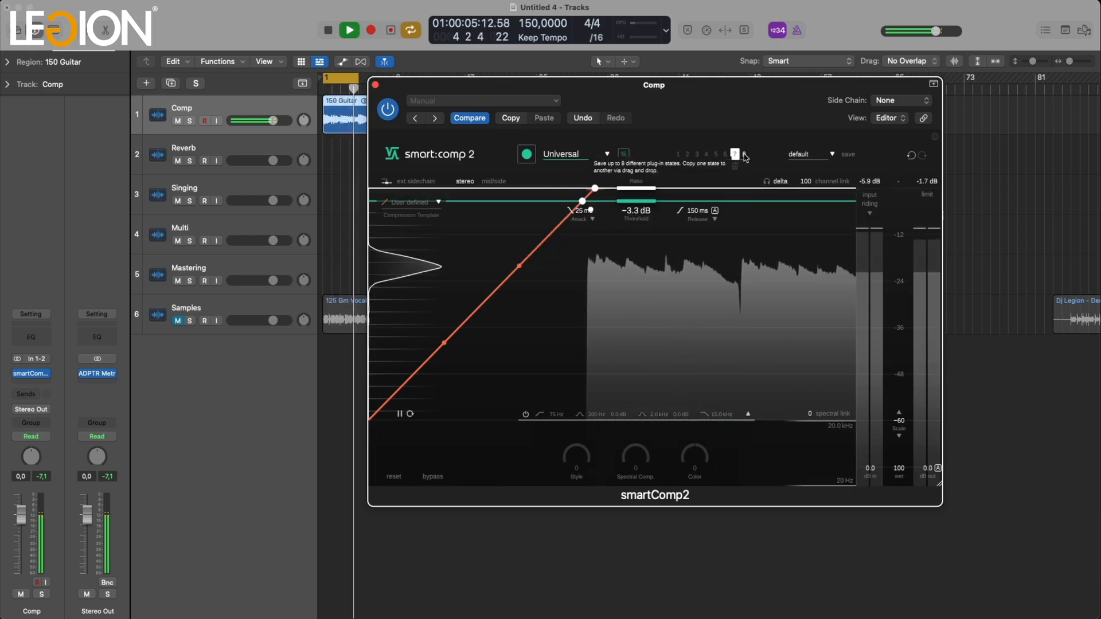
click(745, 155)
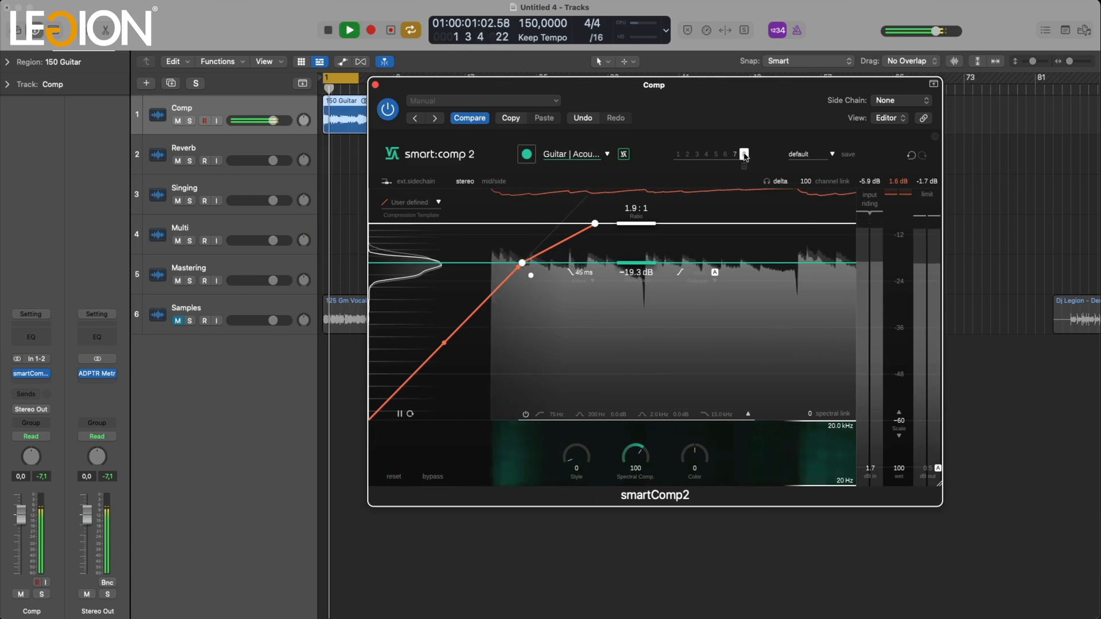
click(735, 155)
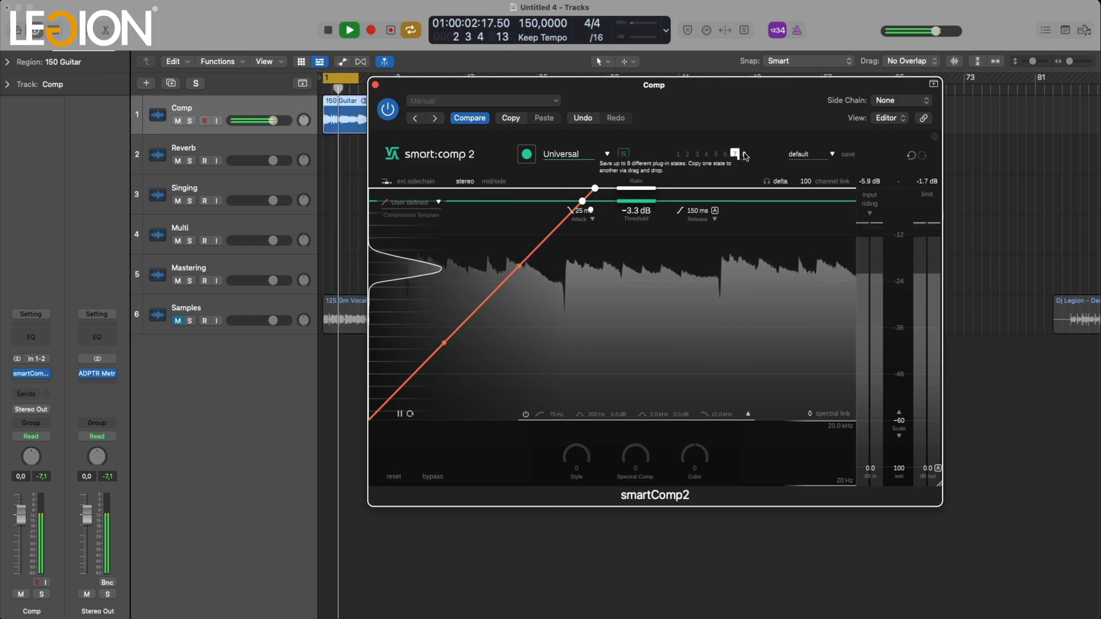
click(744, 155)
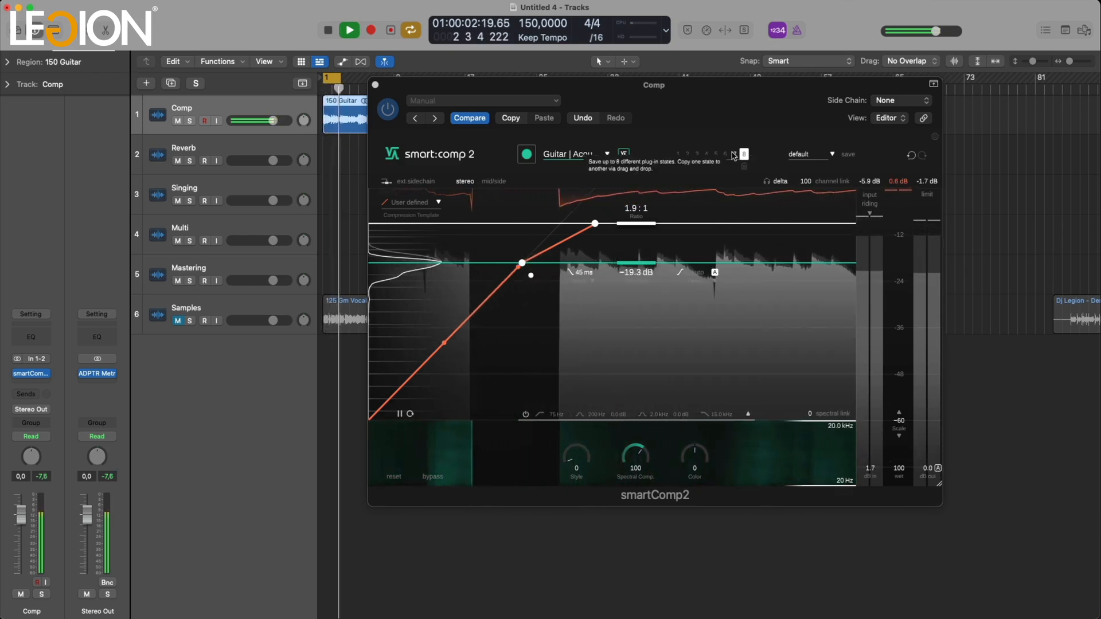
click(736, 153)
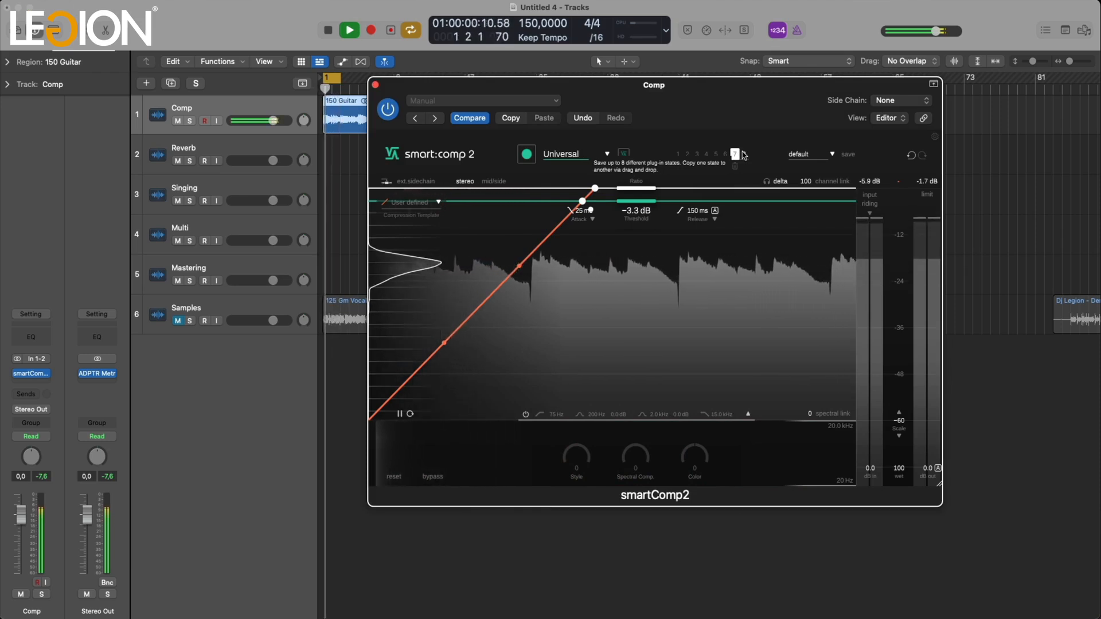
click(744, 153)
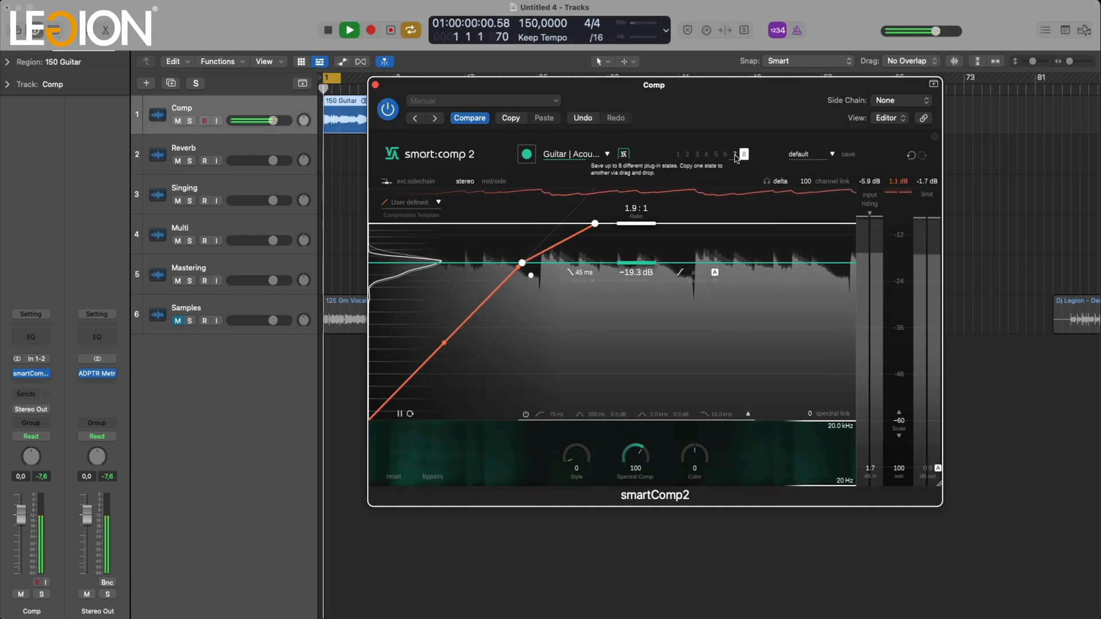
click(734, 155)
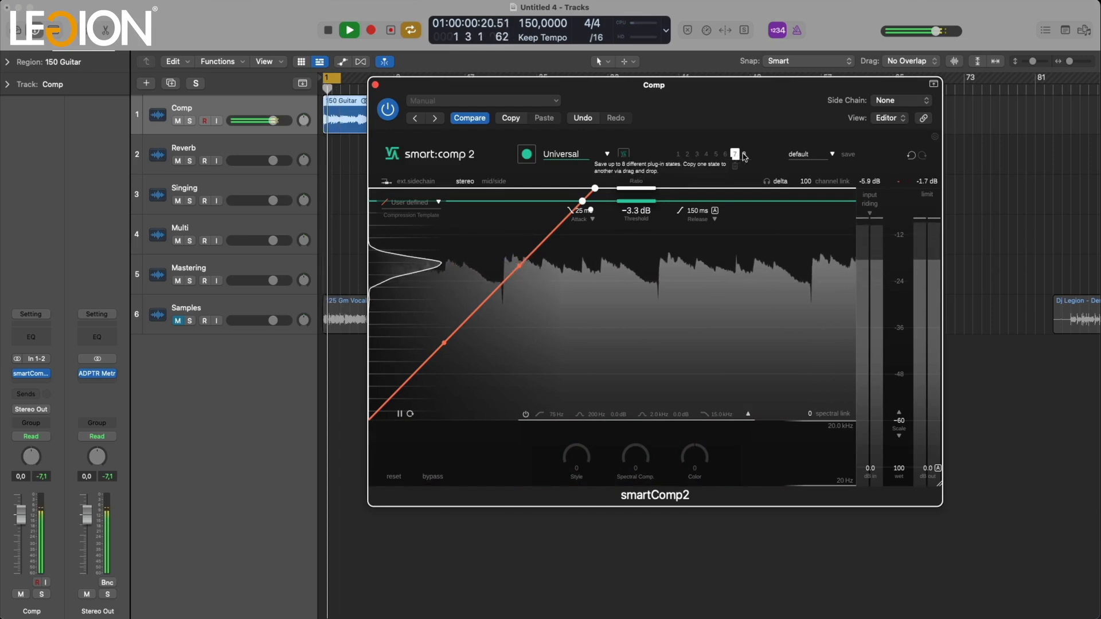
click(744, 154)
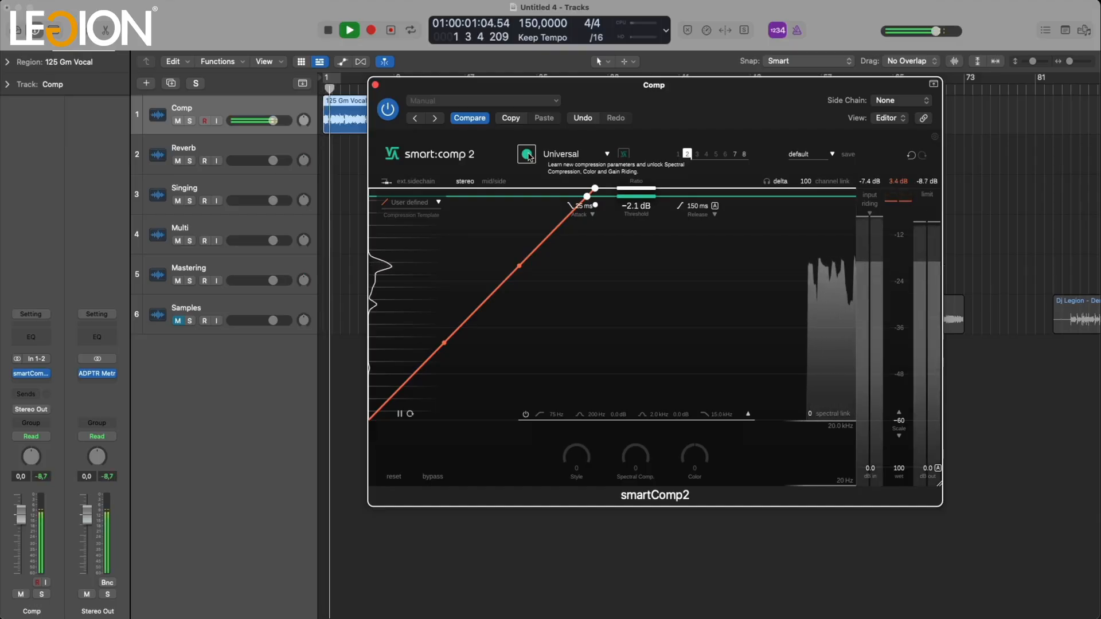
Step: Learn compression settings for the 125 Gm Vocal region in state 2 with the Universal profile, and restart playback from the beginning
click(527, 155)
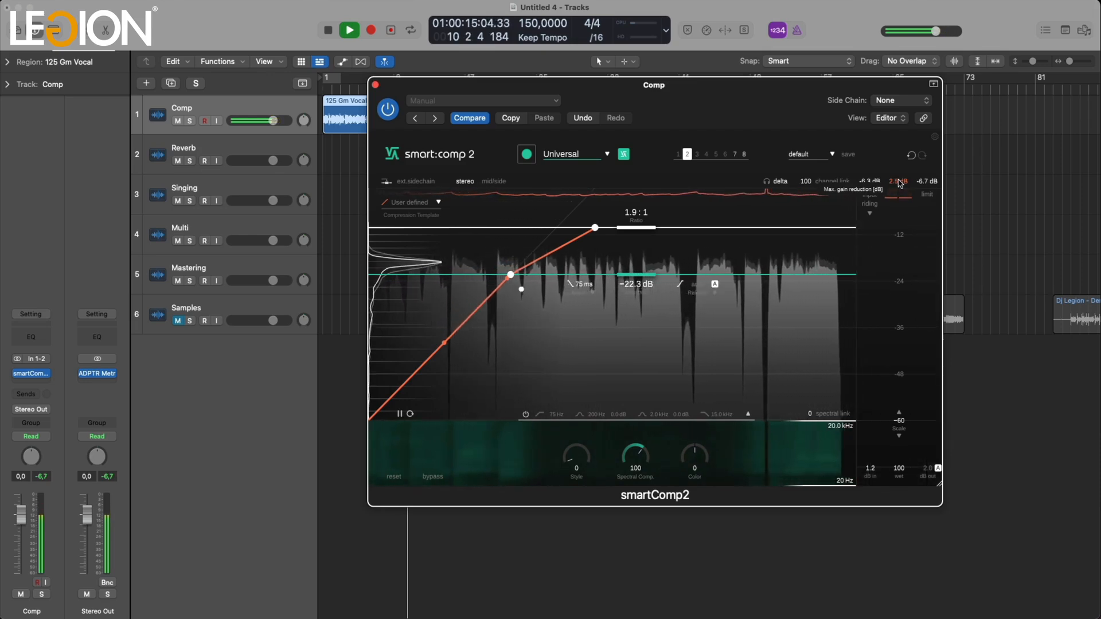
key(Return)
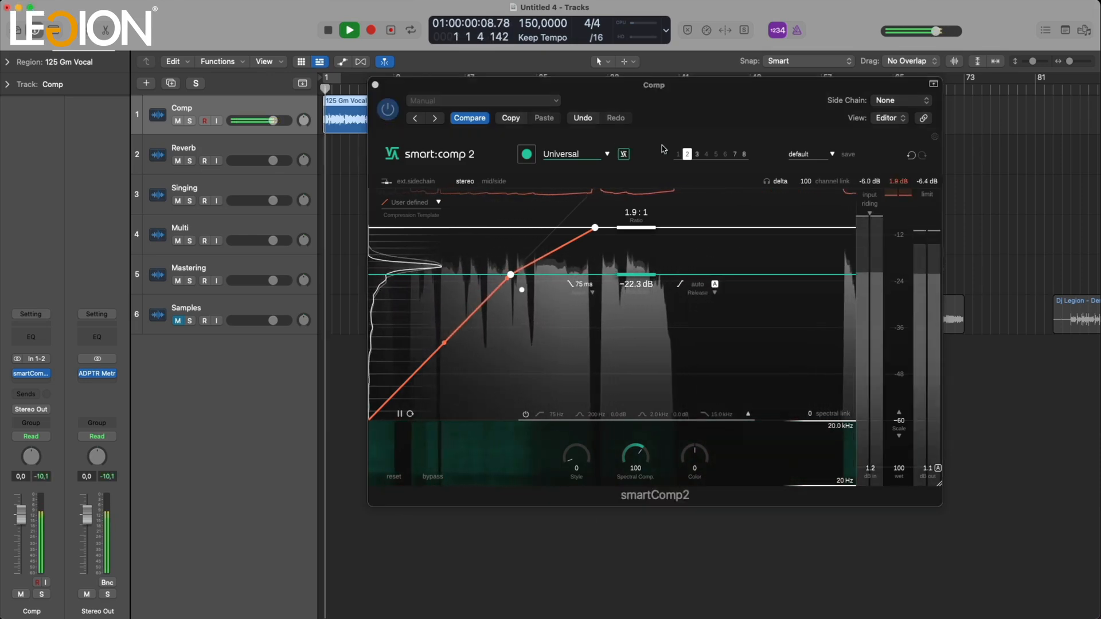
Step: Alternate between uncompressed state 3 and learned state 2 while the vocal plays, ending on state 2
click(697, 155)
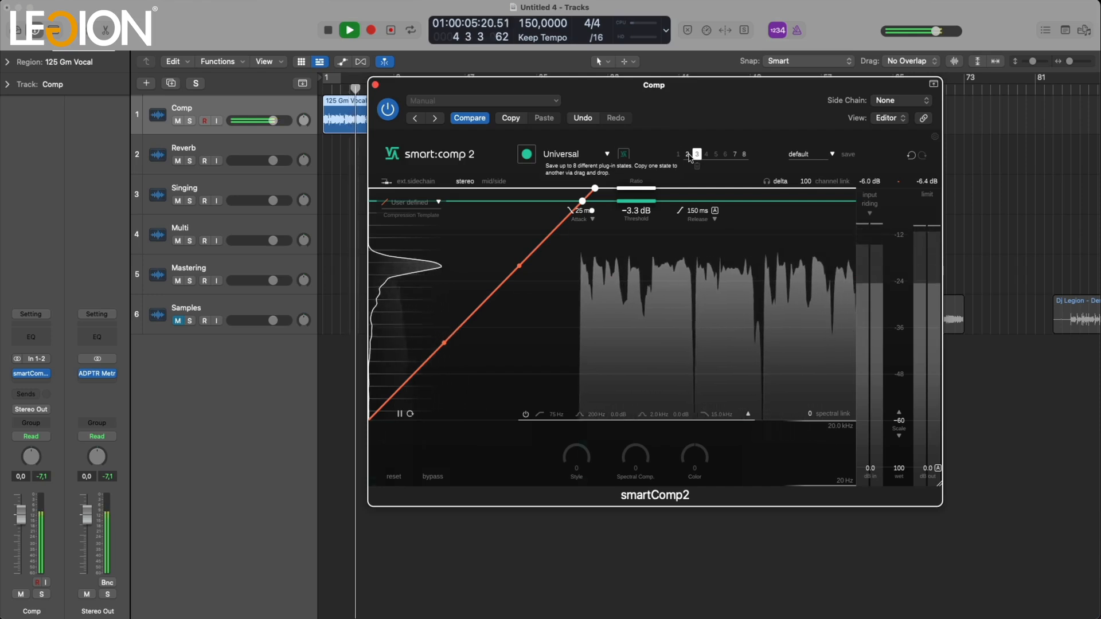
click(688, 155)
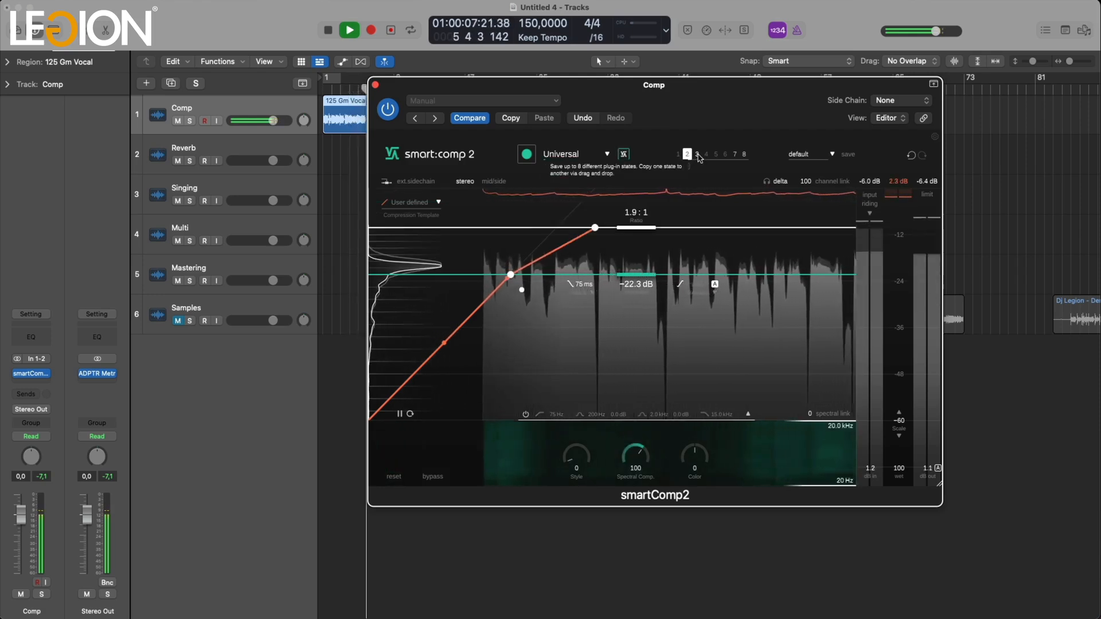
click(698, 155)
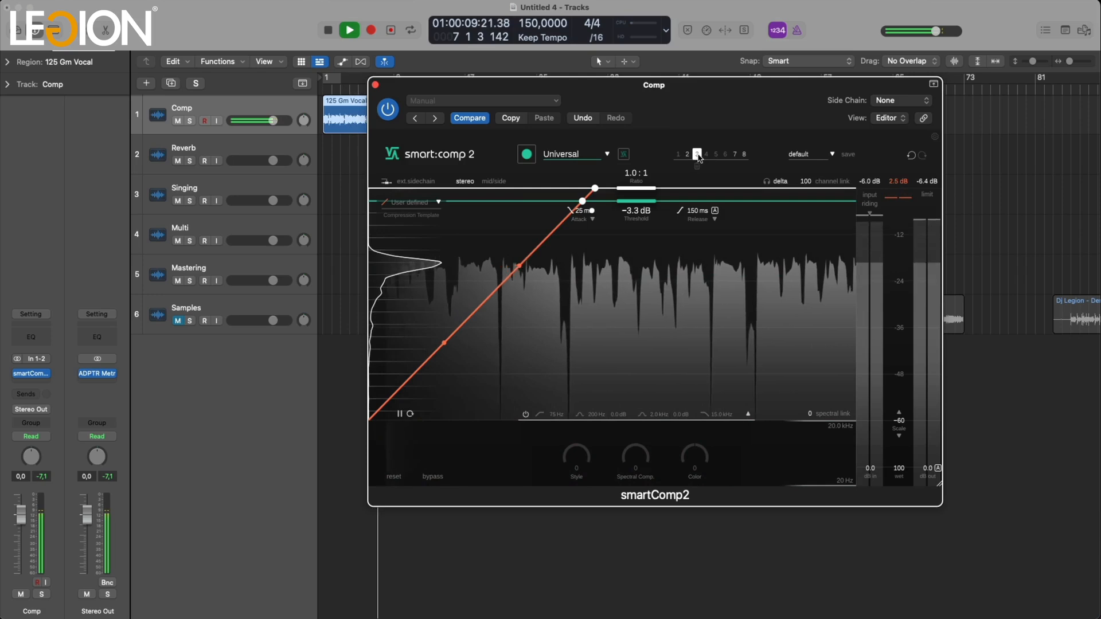
click(688, 155)
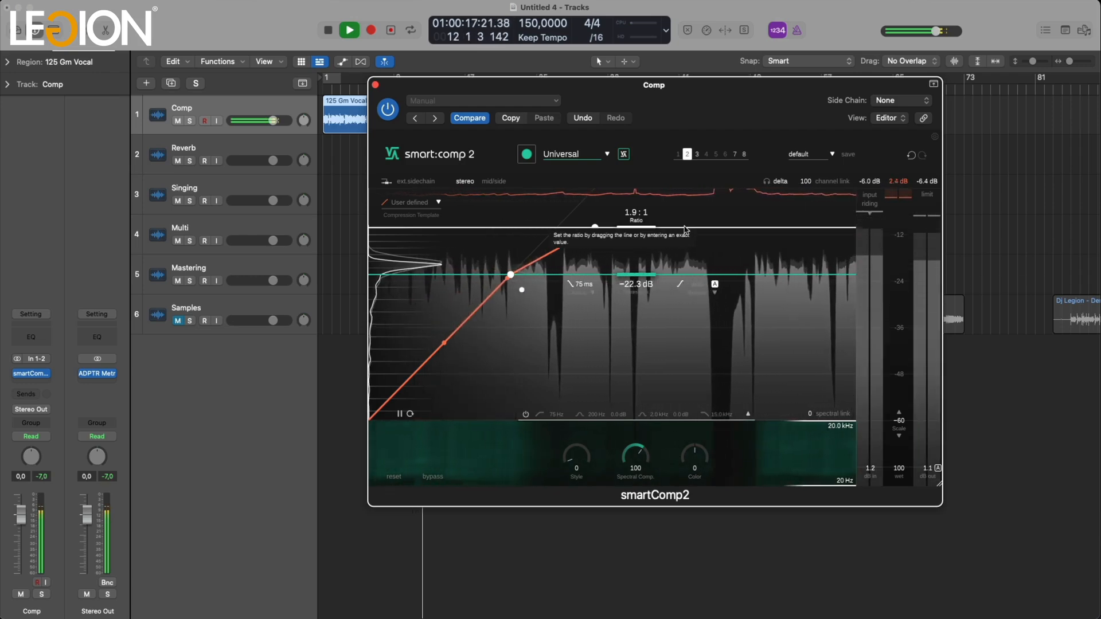
click(697, 155)
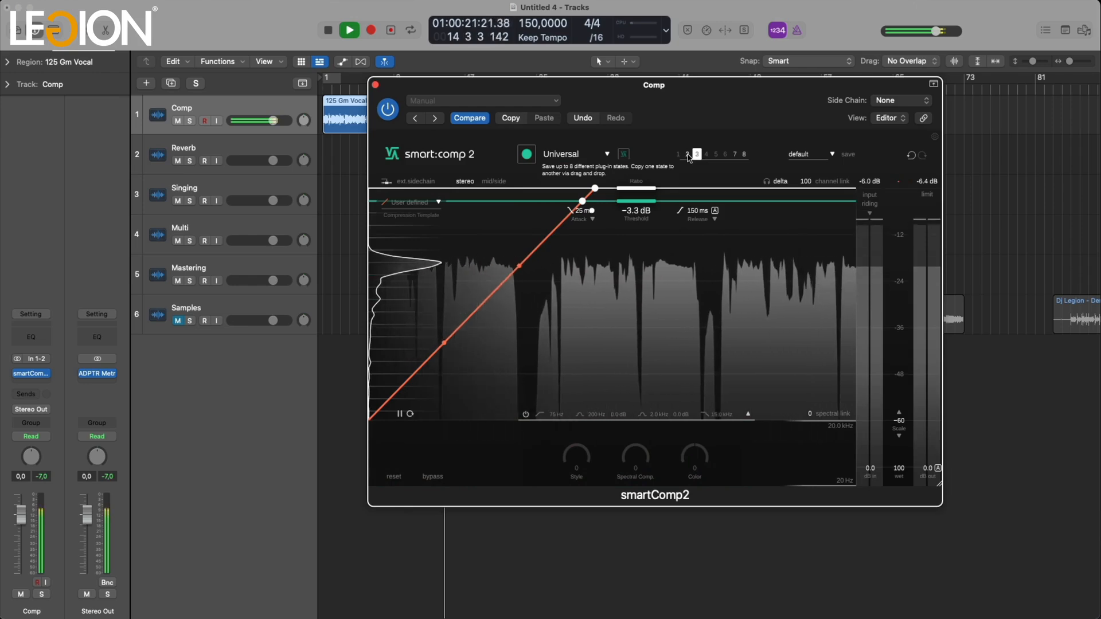
click(688, 155)
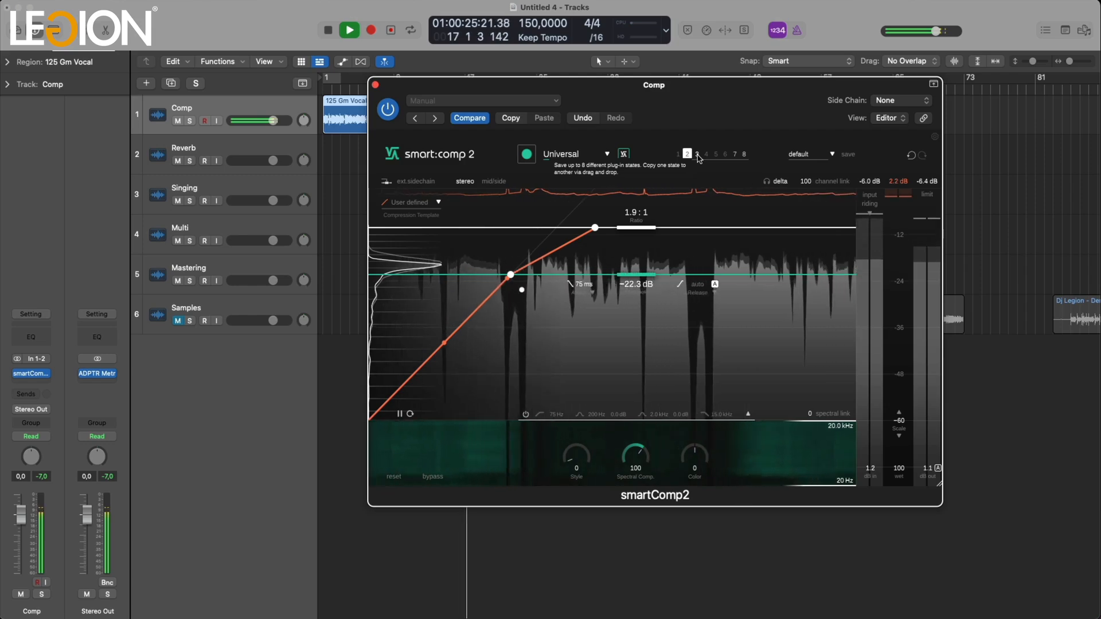
click(697, 155)
click(688, 155)
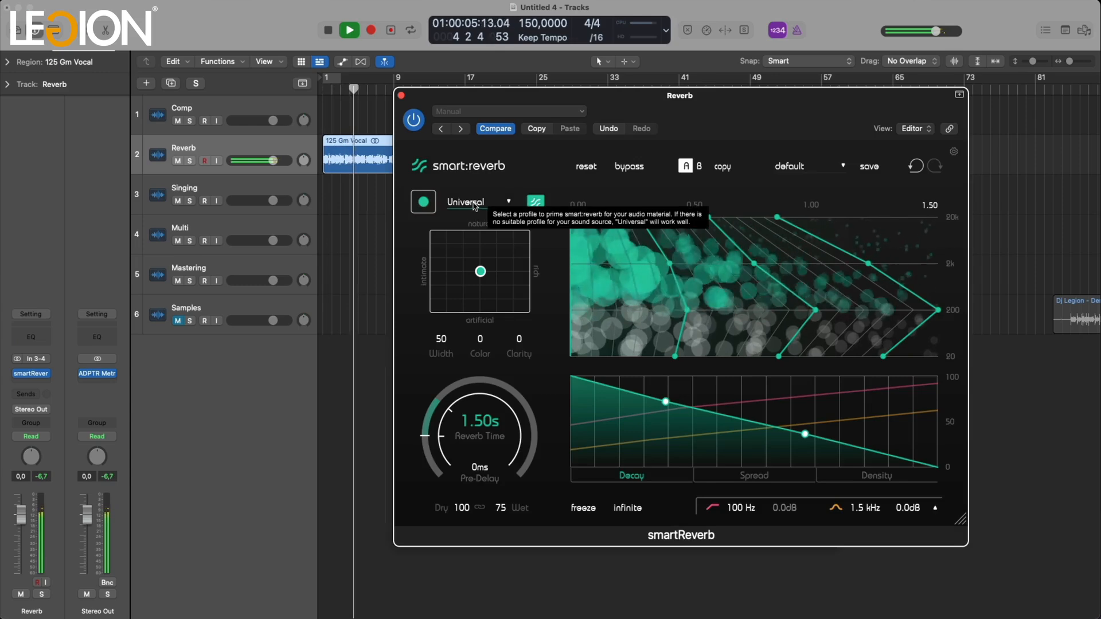
Step: Stop playback and select the Vocals profile in smart:reverb on the Reverb track
key(space)
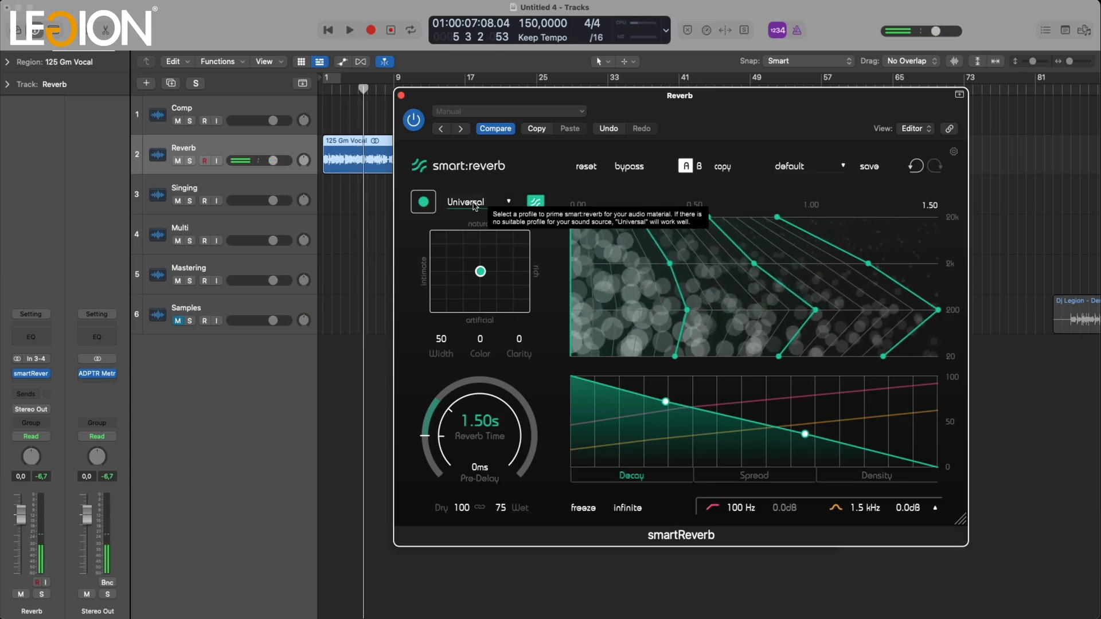
click(474, 204)
click(457, 276)
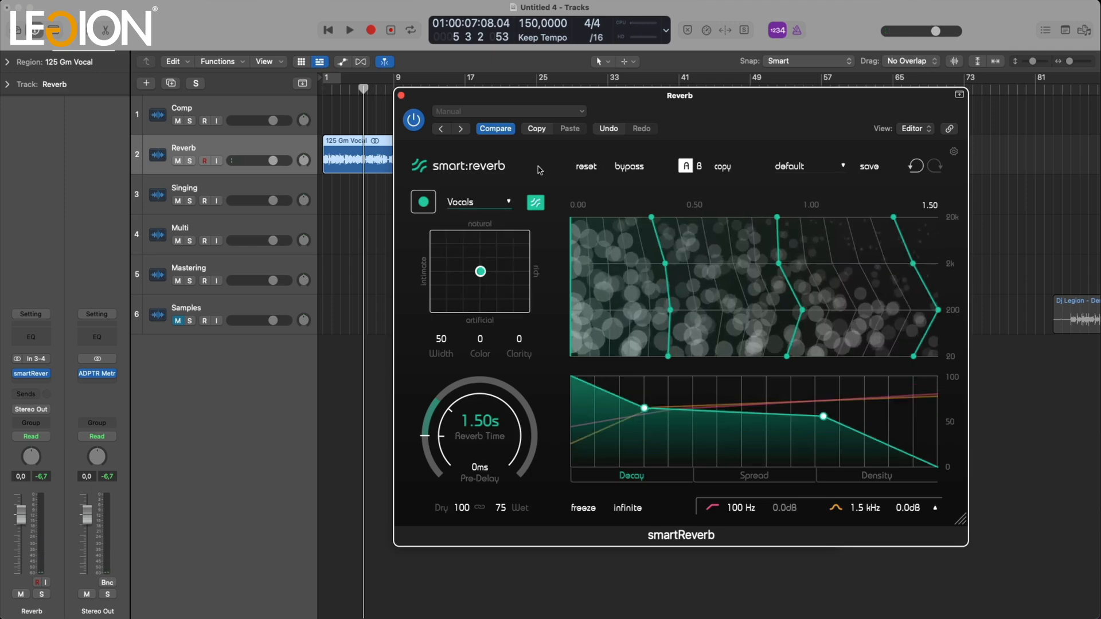
Step: Learn reverb settings from the playing 125 Gm Vocal region with the Vocals profile, then stop playback and lower the wet level to 0
key(space)
click(423, 202)
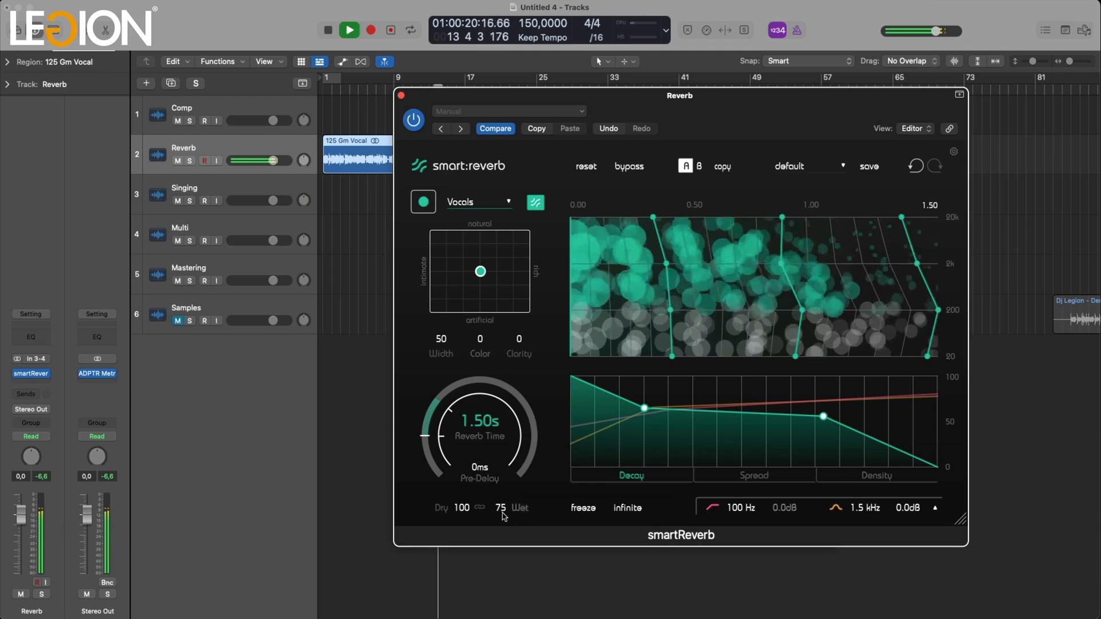
key(space)
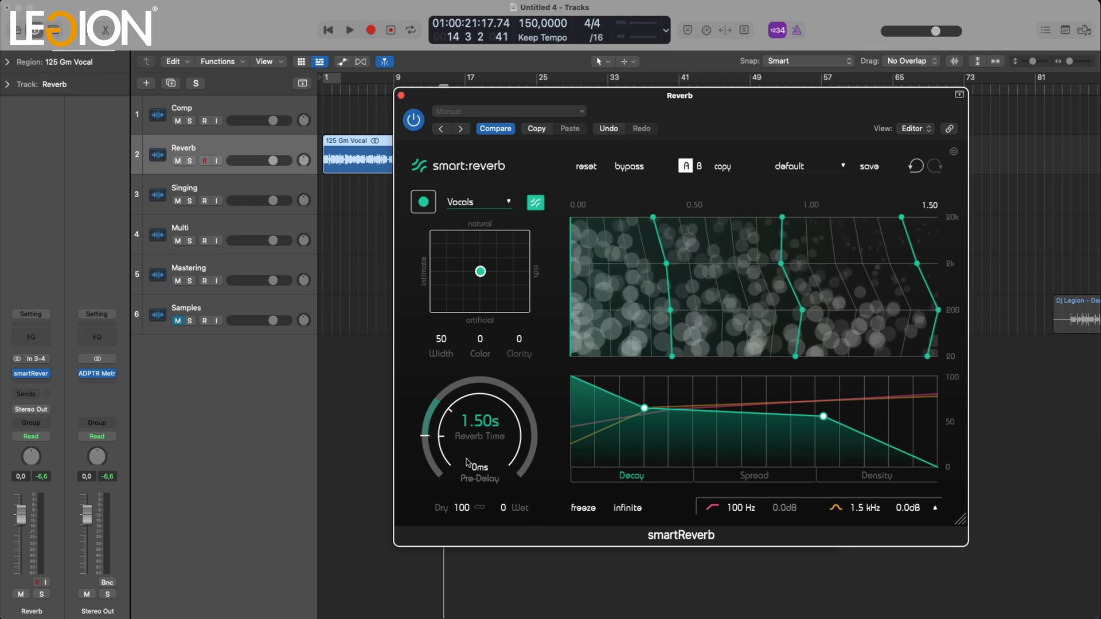
Step: Resume the vocal, raise the reverb's wet level to 31 and on to 48 while listening, and stop playback
key(space)
drag(507, 498, 513, 464)
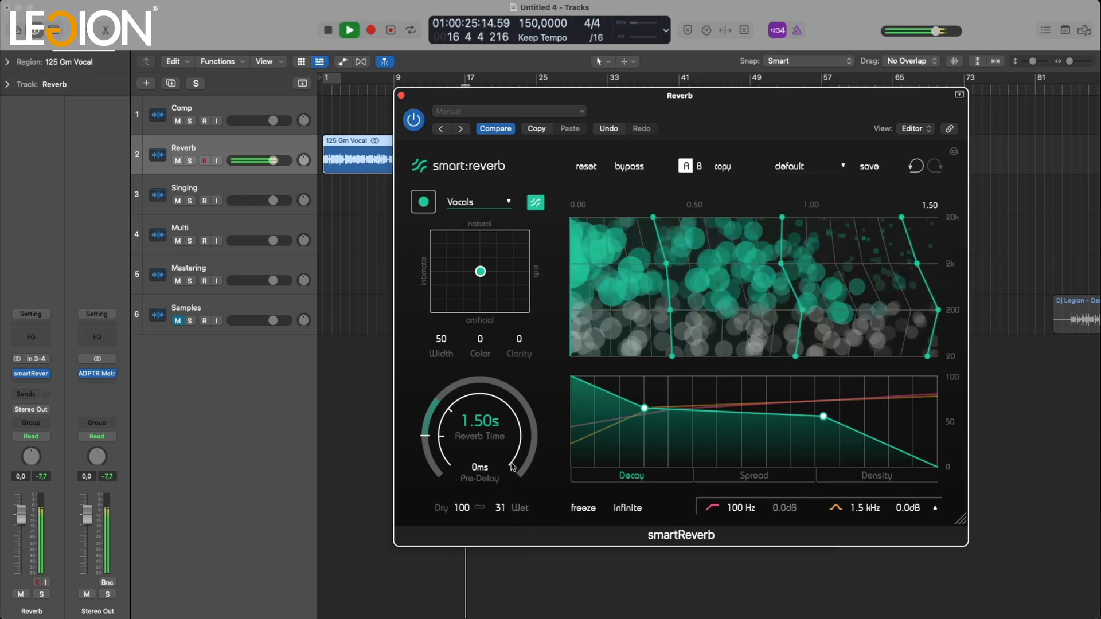
mouse_move(503, 506)
mouse_down()
mouse_move(497, 392)
mouse_move(504, 516)
mouse_up()
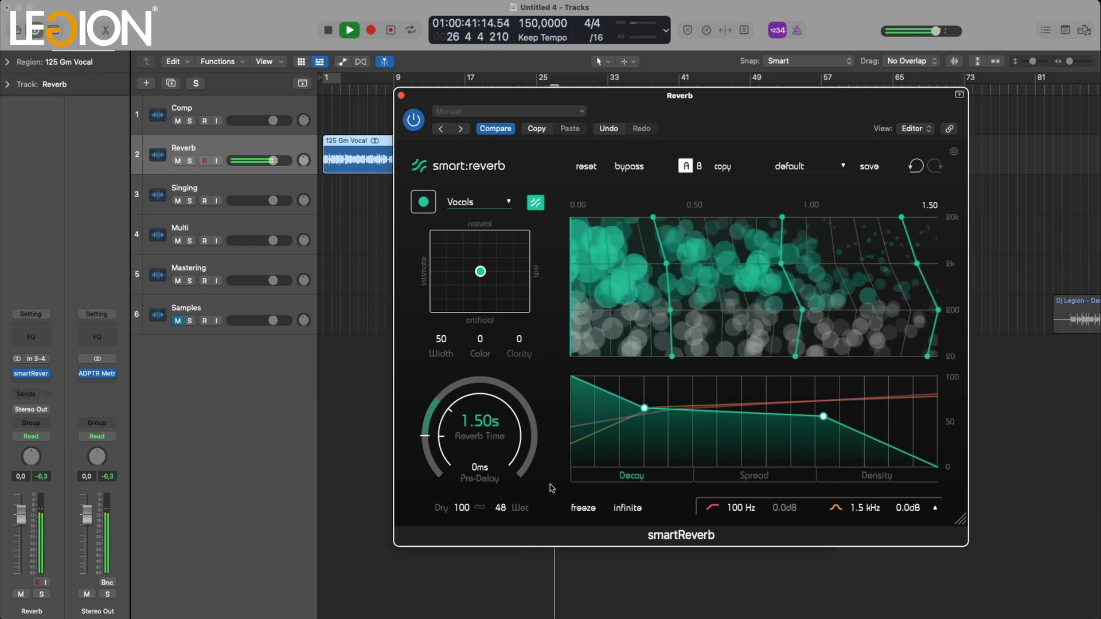
key(space)
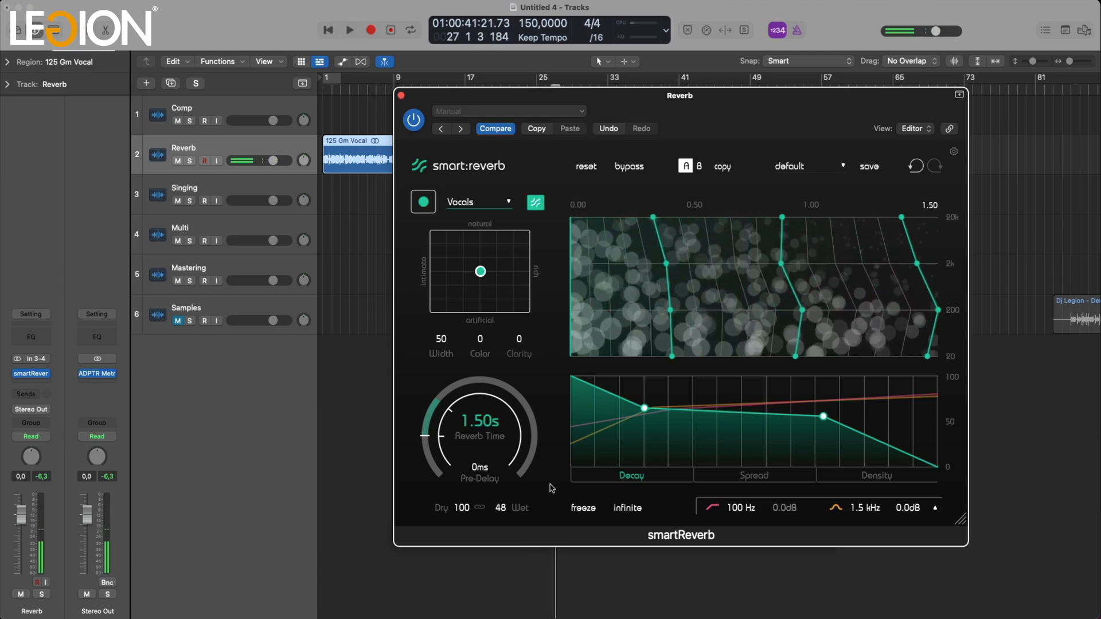
Step: Play the vocal from the beginning, try a wet level of 75, and set the wet level to 45
click(321, 94)
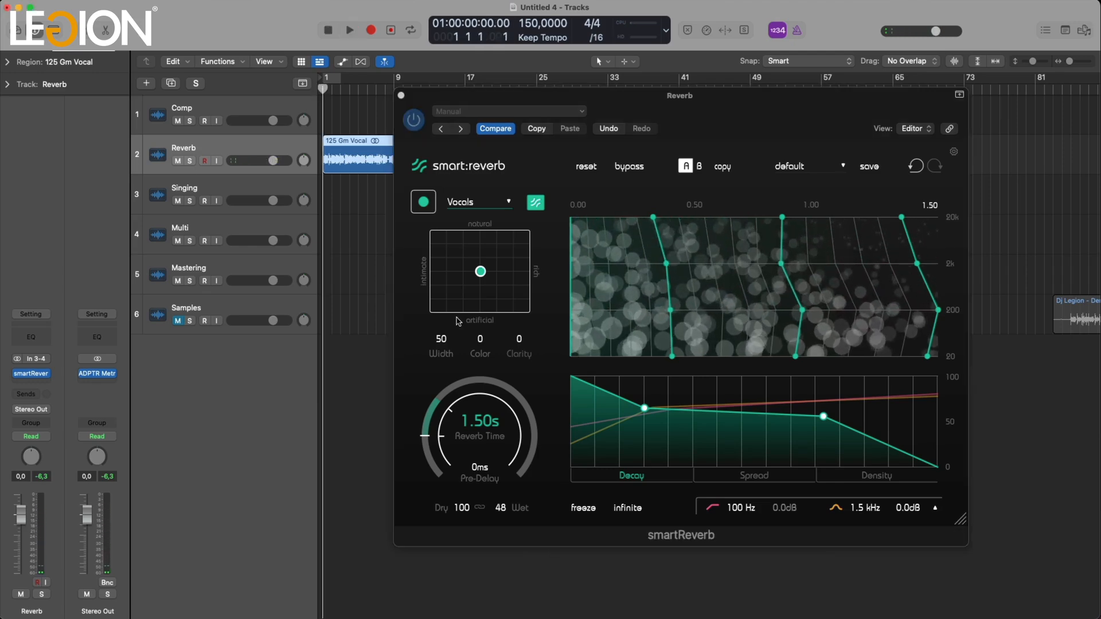
key(space)
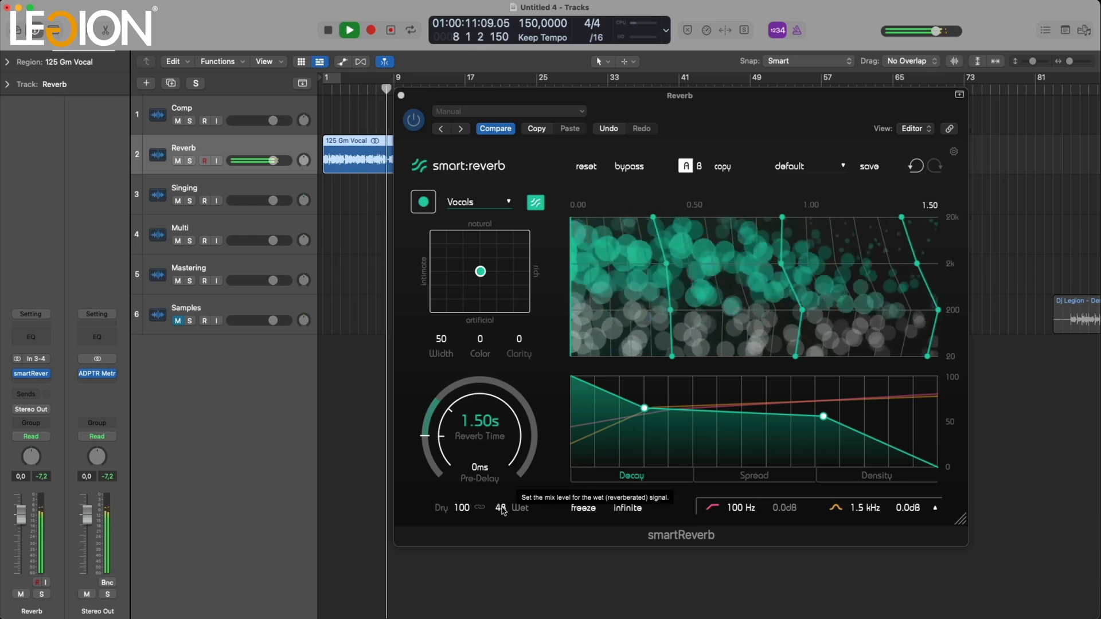
key(space)
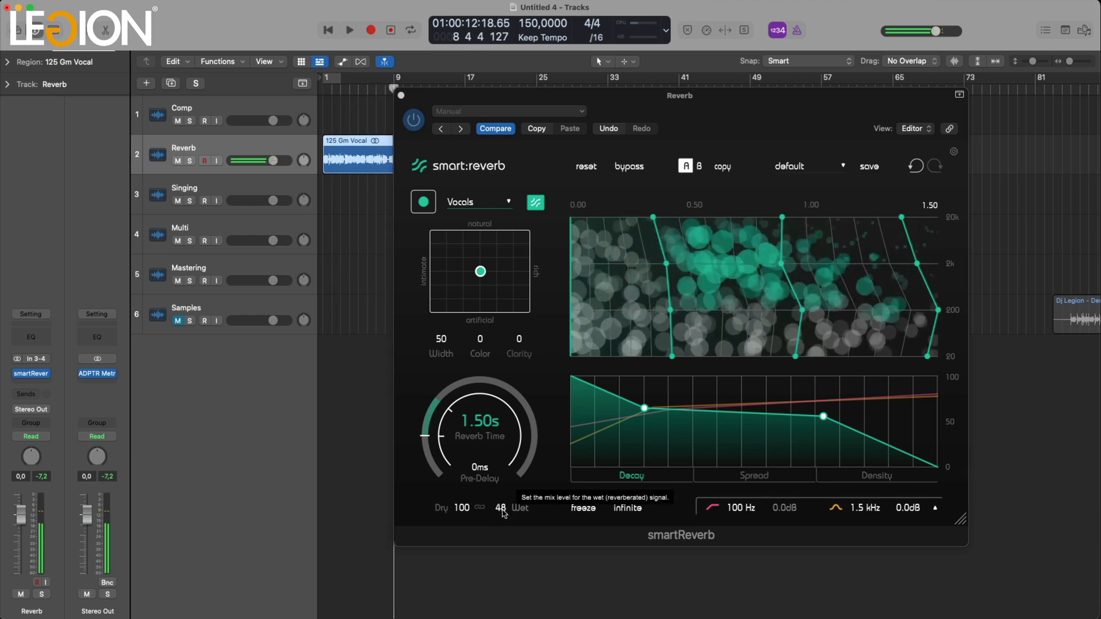
drag(504, 512, 528, 539)
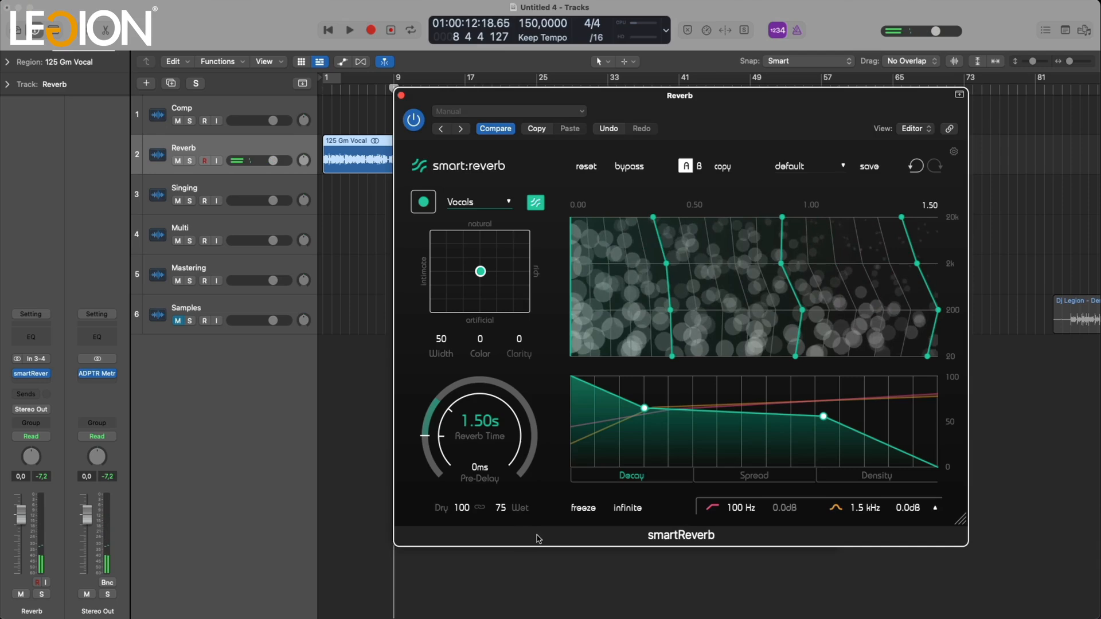
key(space)
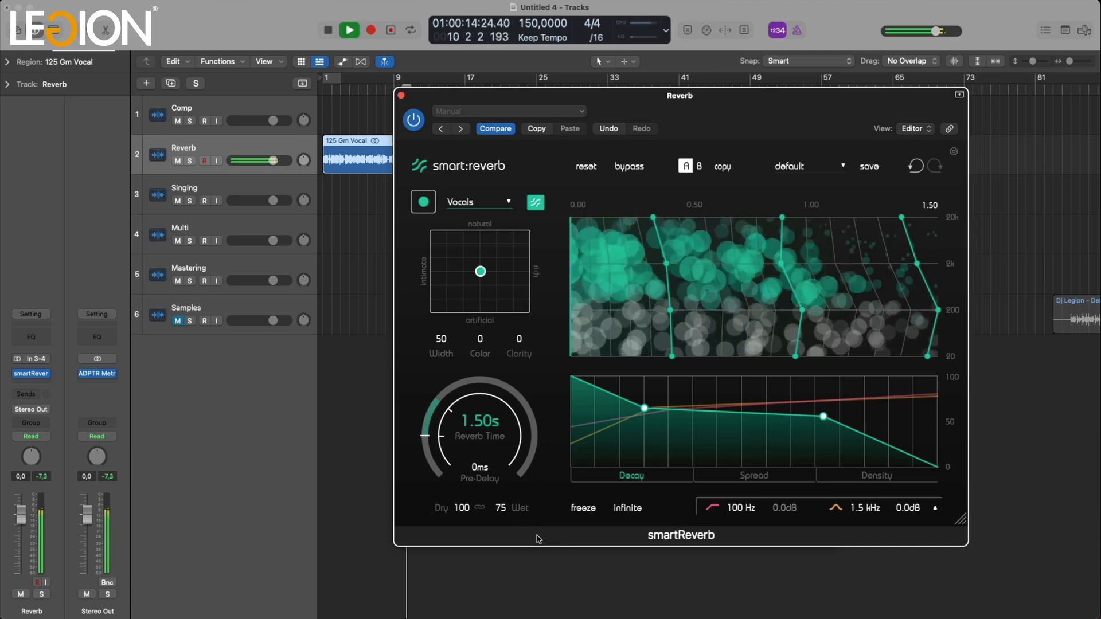
key(space)
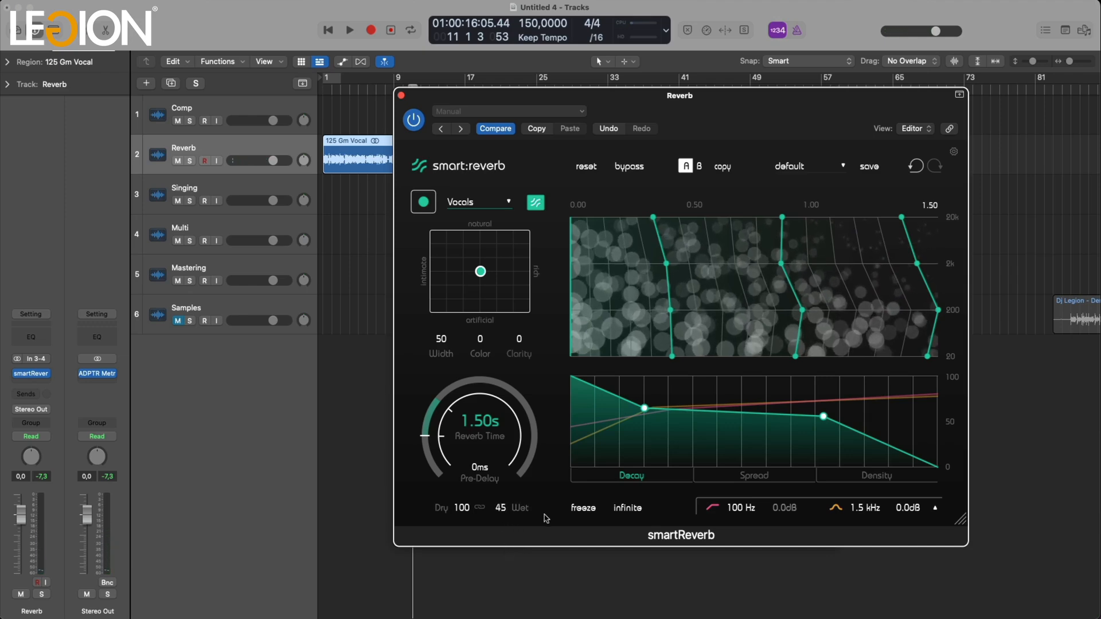
key(space)
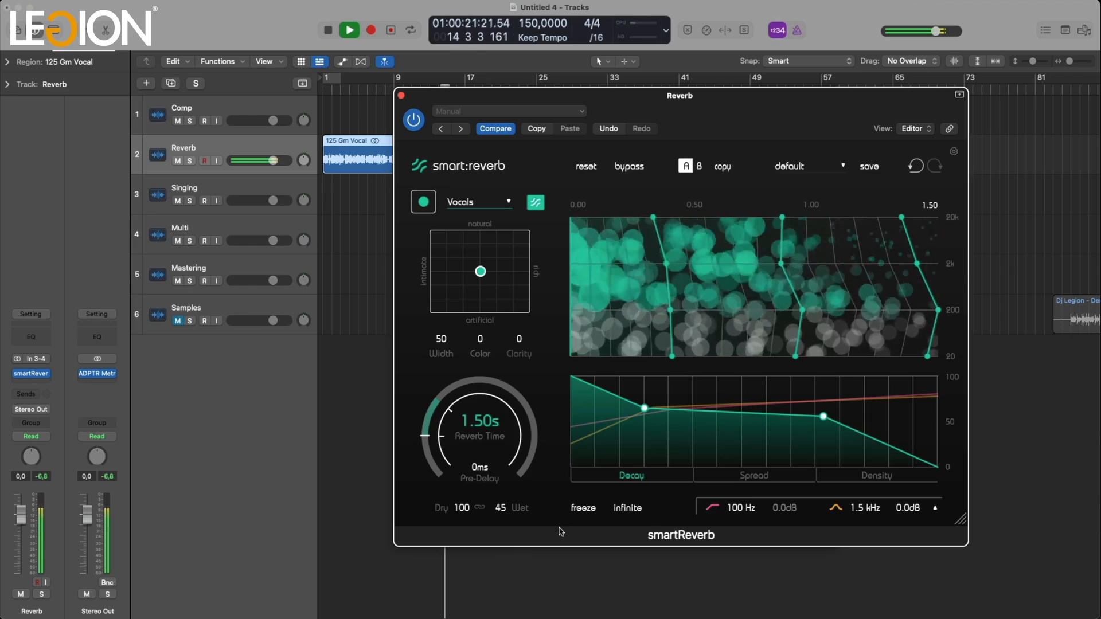
Step: Alternate between bypassed and active reverb while the vocal plays, ending with the reverb active
click(636, 172)
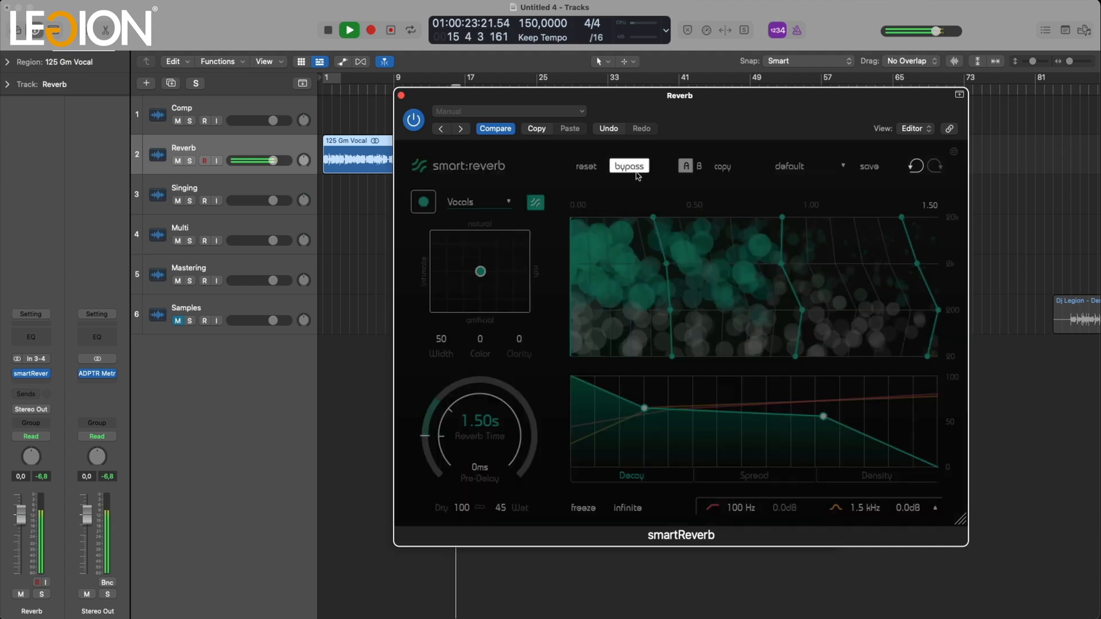
click(636, 172)
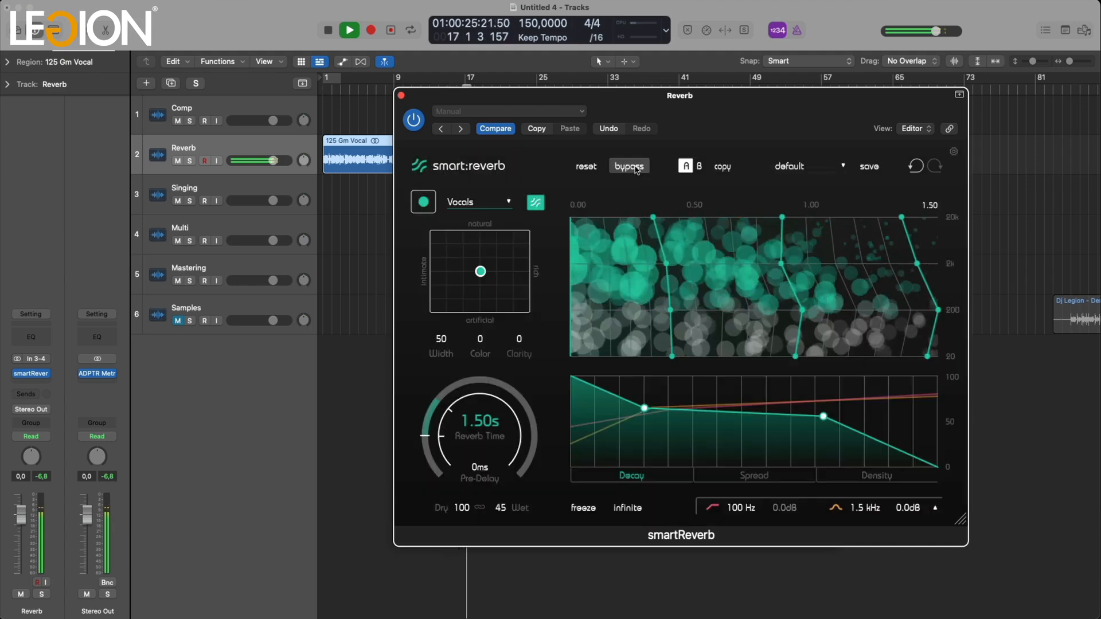
click(636, 171)
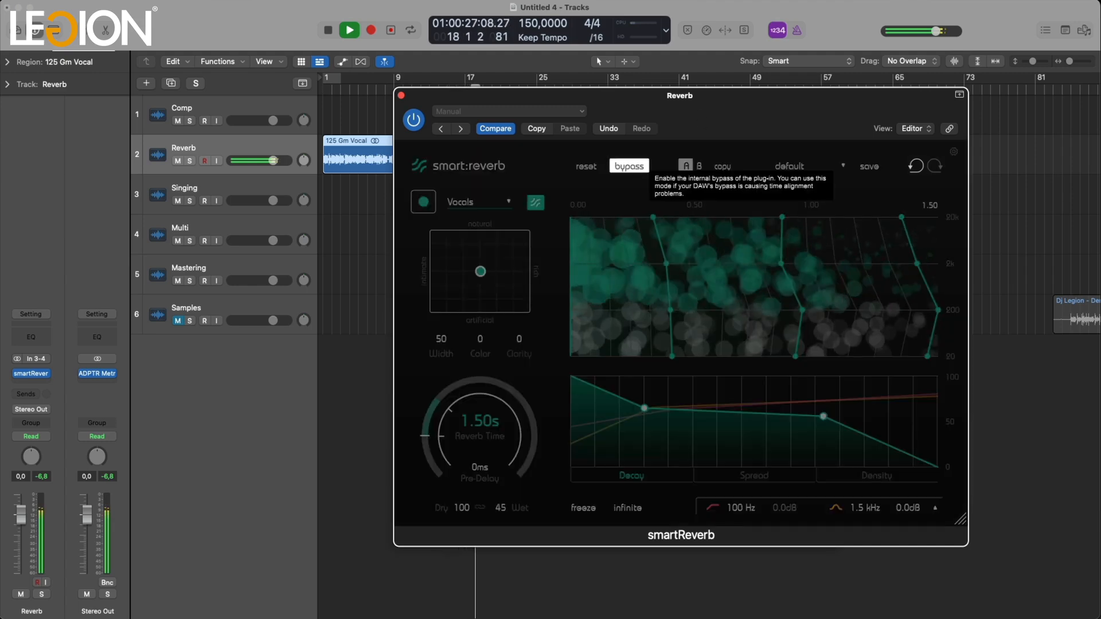
click(636, 171)
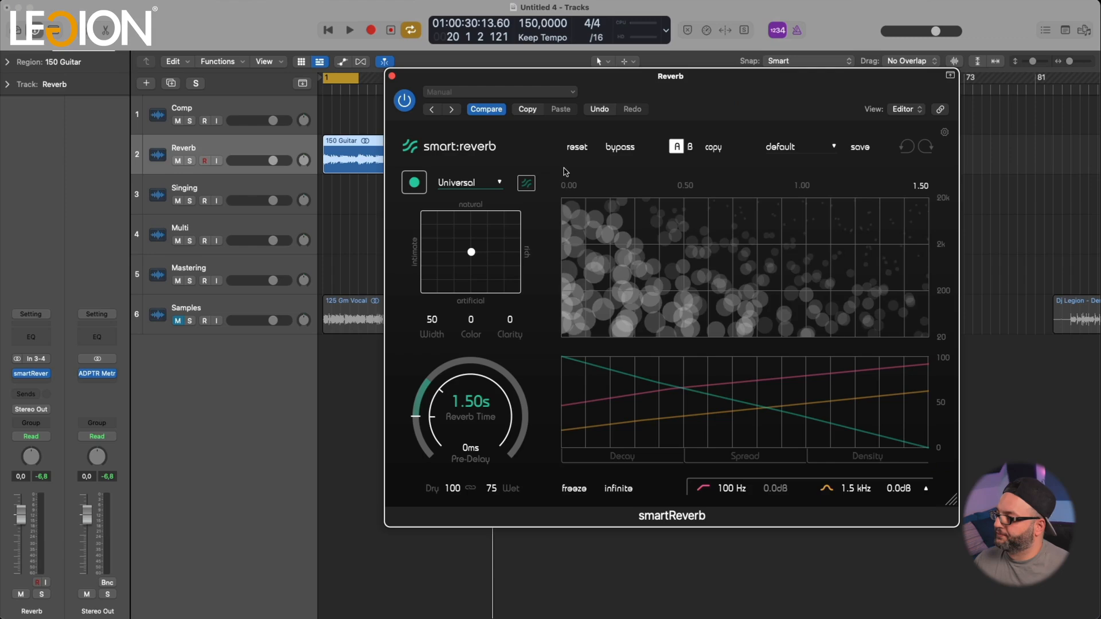
Step: Learn reverb settings for the 150 Guitar region with the Universal profile, and compare bypassed and active reverb during looped playback
click(414, 182)
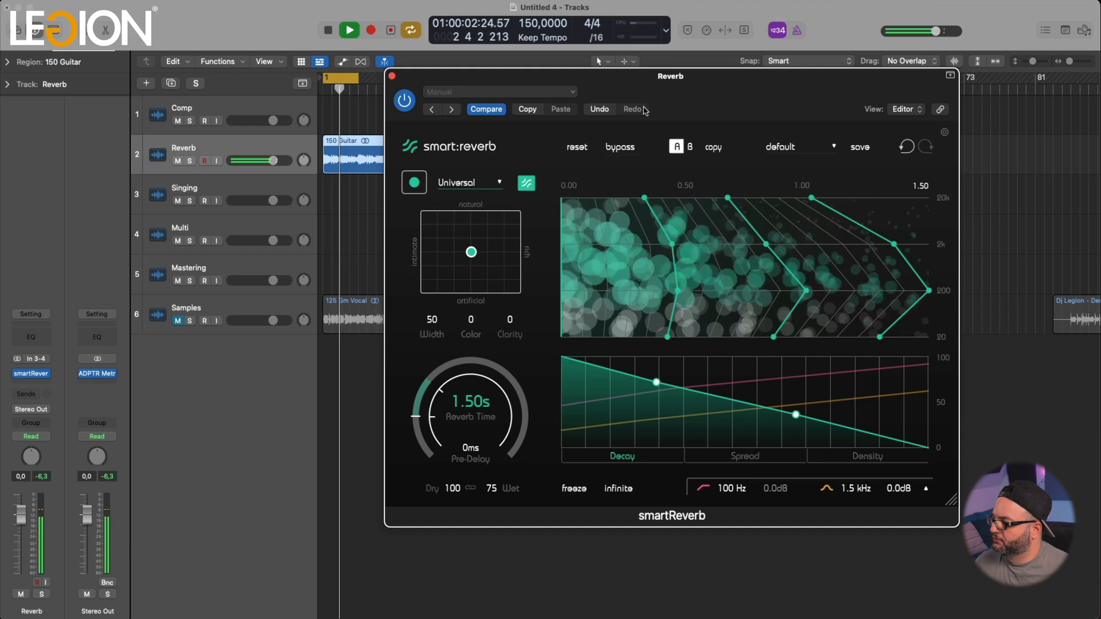
click(621, 147)
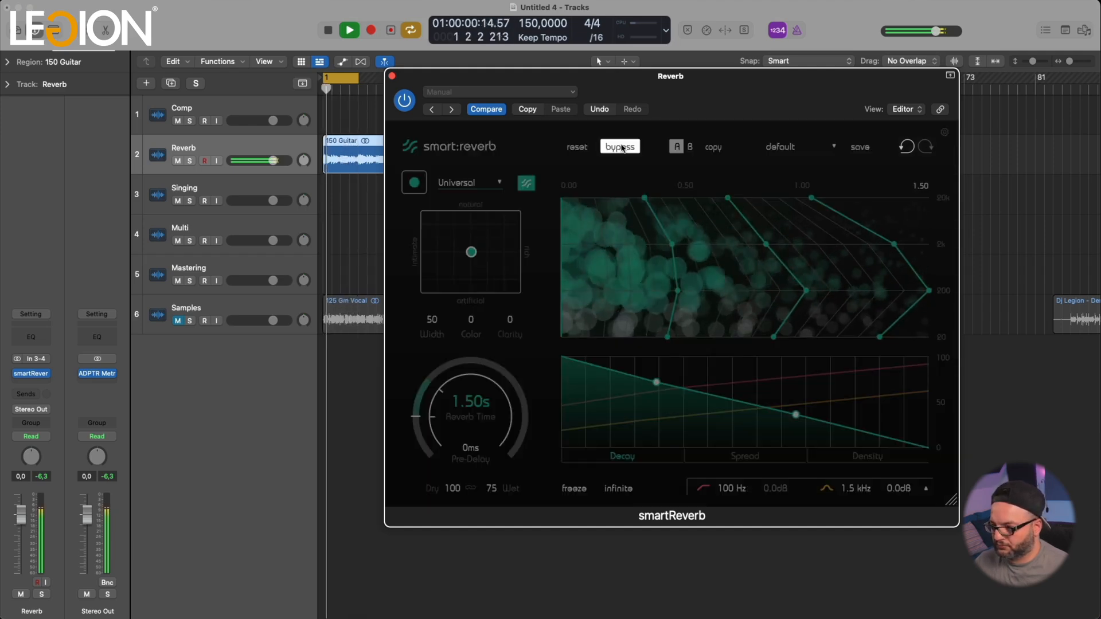
click(622, 148)
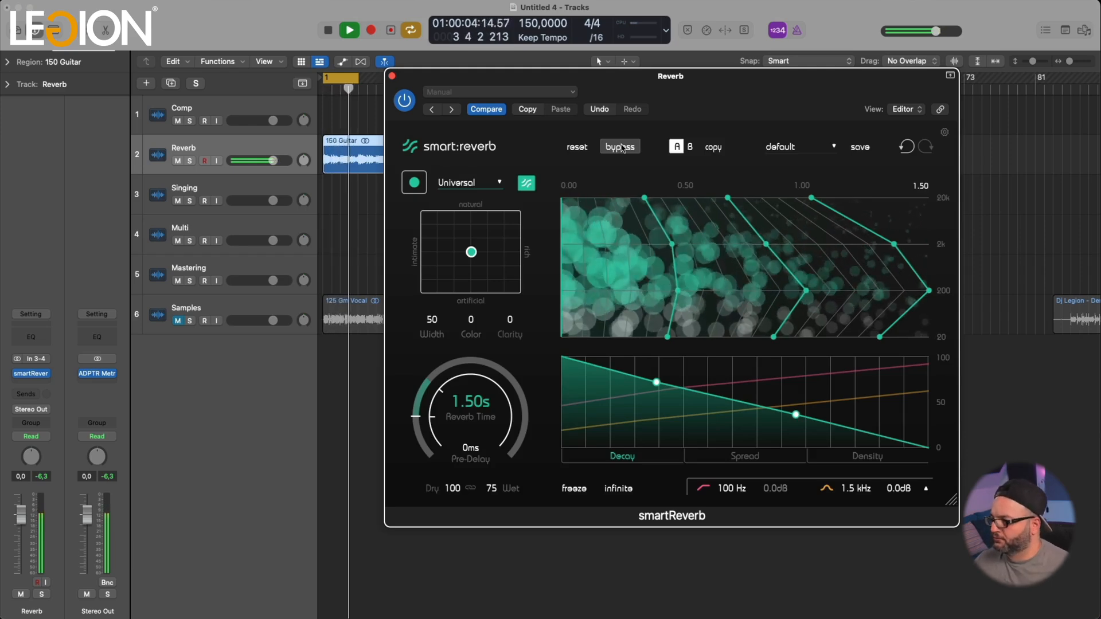
click(622, 149)
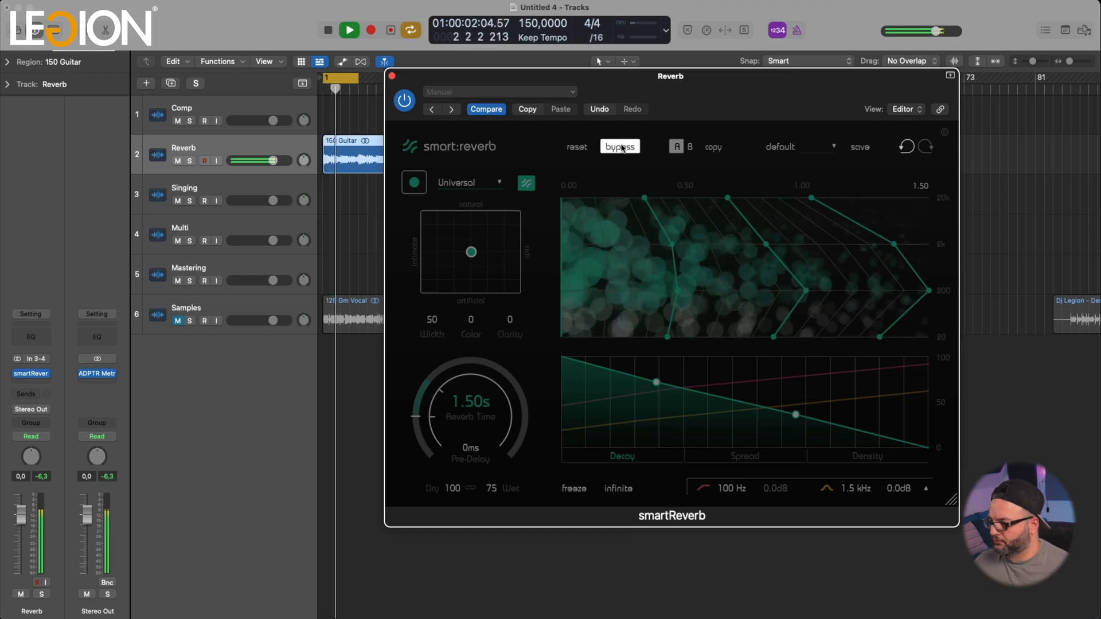
click(623, 148)
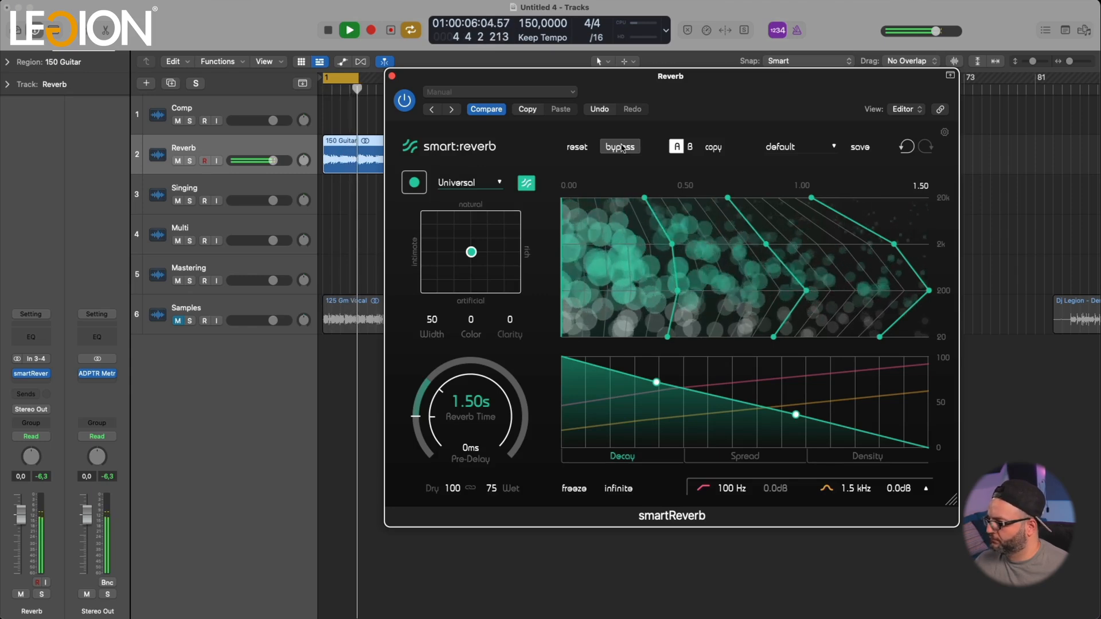
click(622, 148)
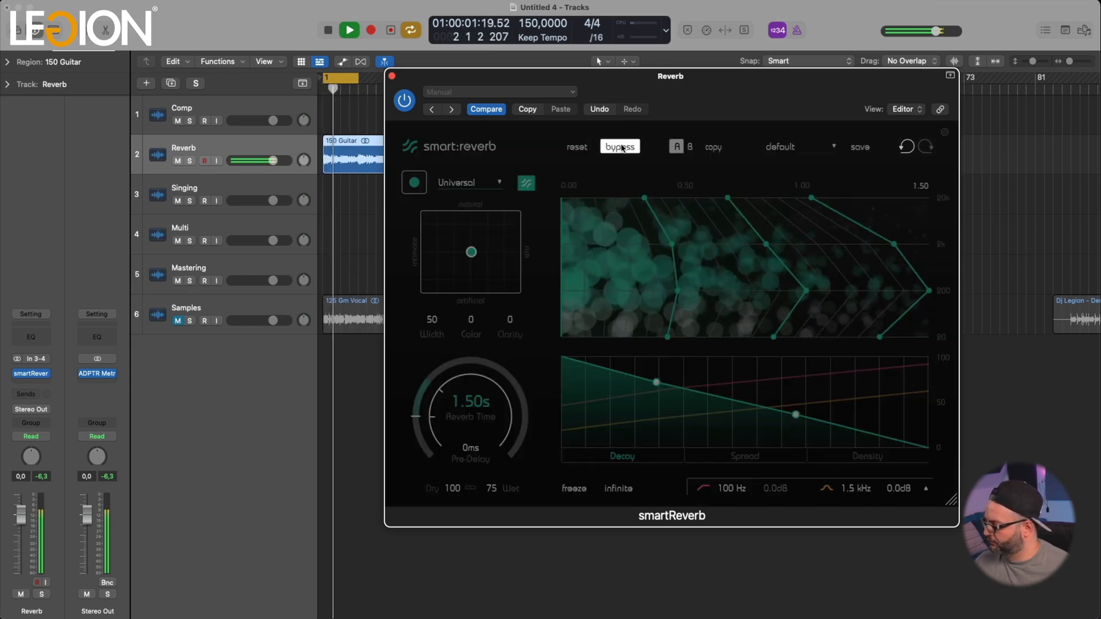
click(623, 149)
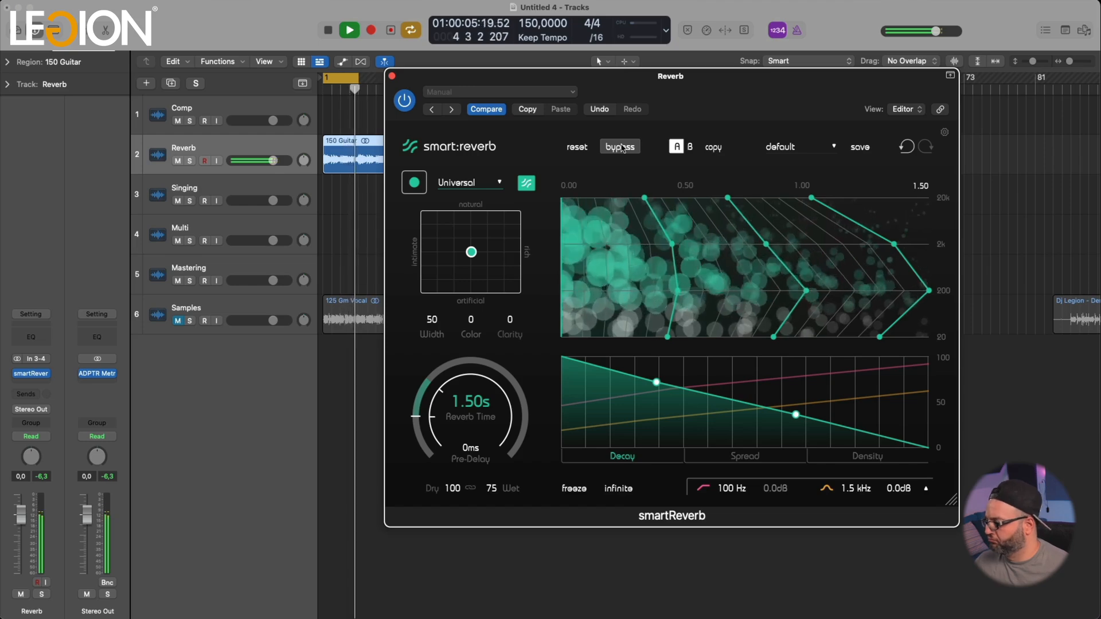
click(622, 149)
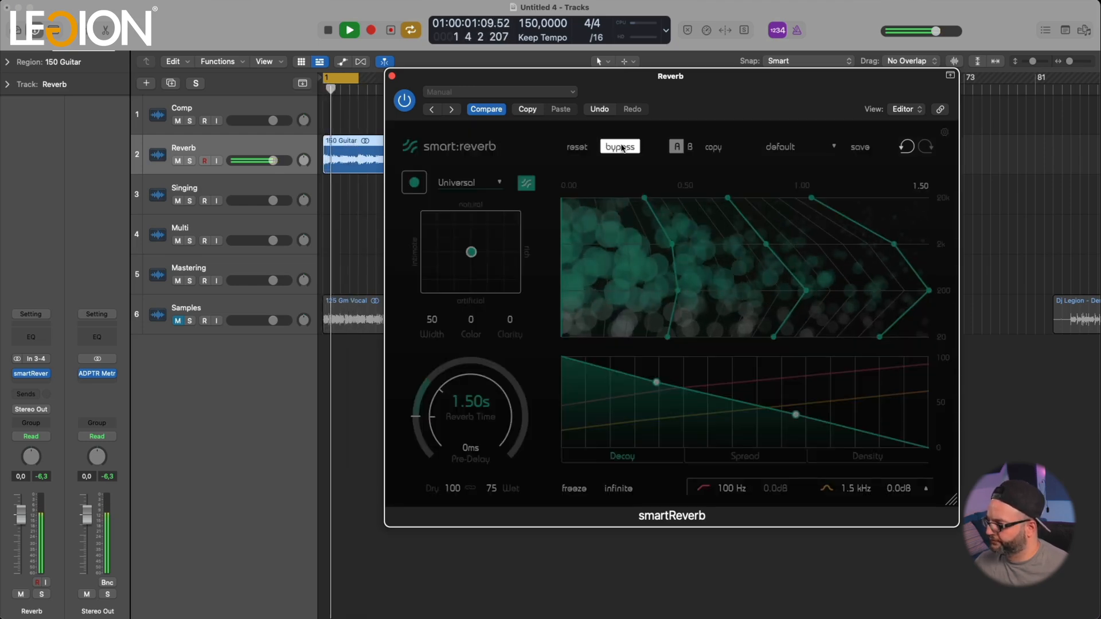
click(623, 148)
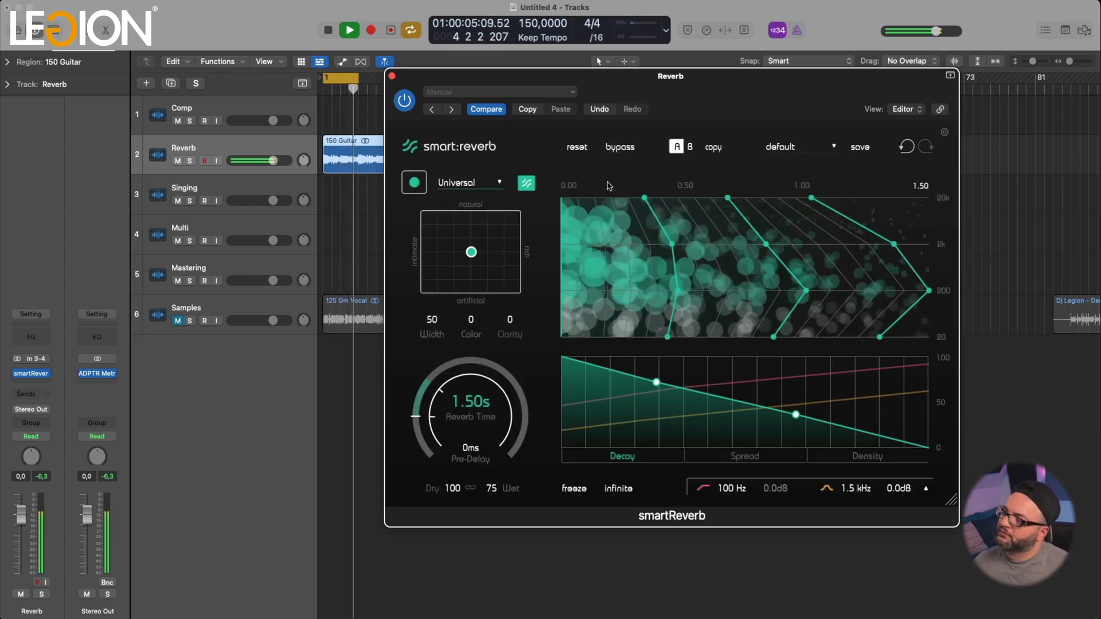
Step: Stop playback, select the Guitar profile in smart:reverb, and relearn the reverb from the playing 150 Guitar region
key(space)
click(464, 183)
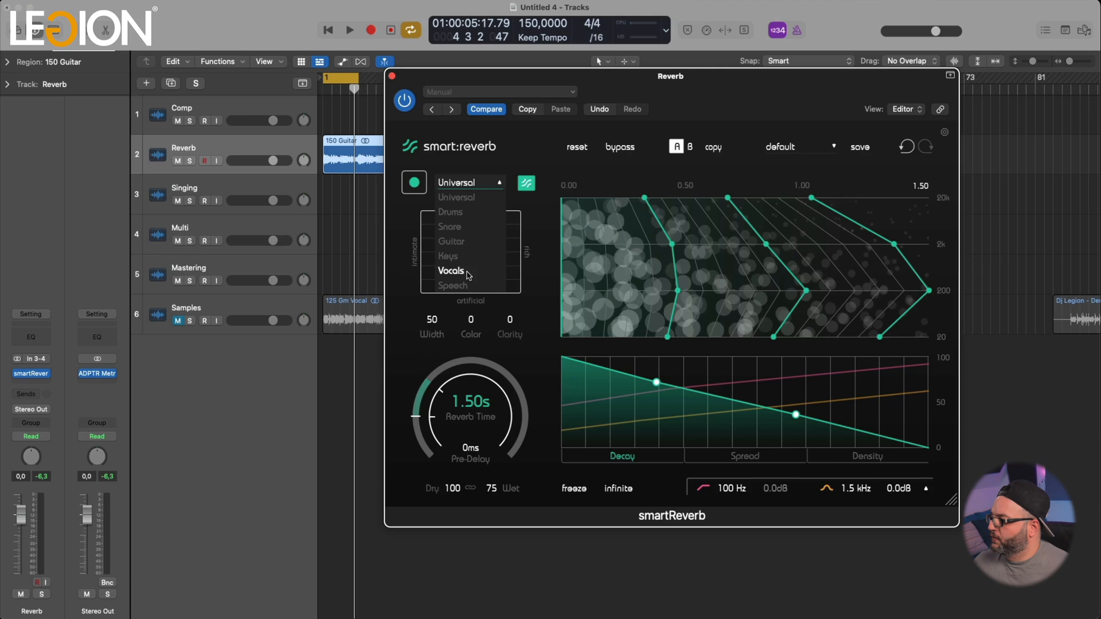
click(456, 242)
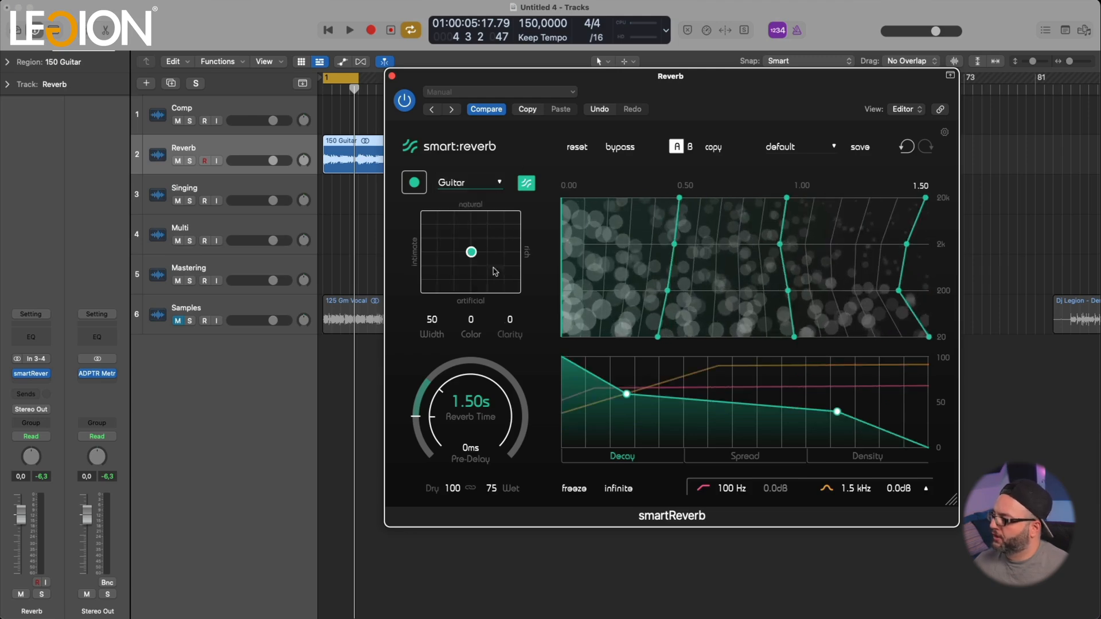
click(415, 183)
key(space)
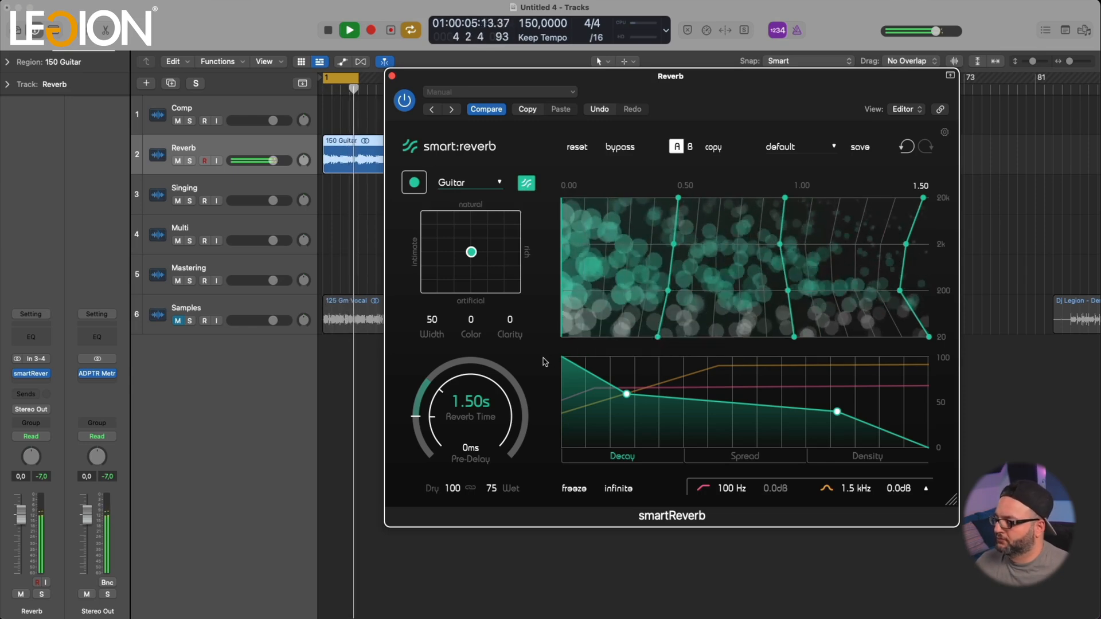
Step: Alternate between bypassed and active reverb to audition the Guitar profile on the looping guitar, ending with the reverb active
click(621, 149)
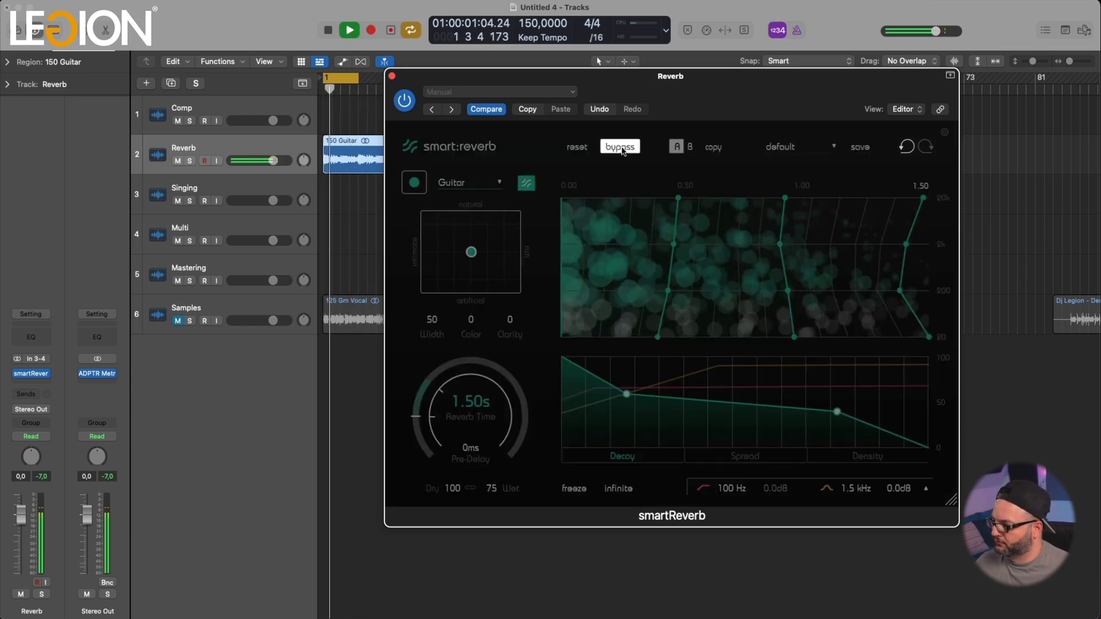
click(621, 149)
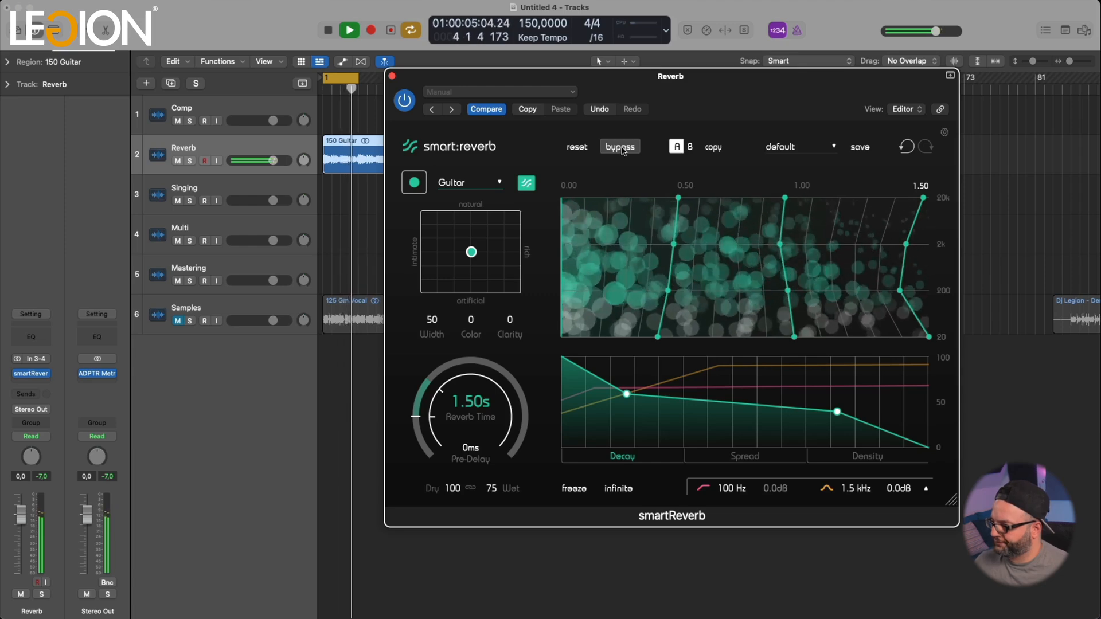
click(621, 149)
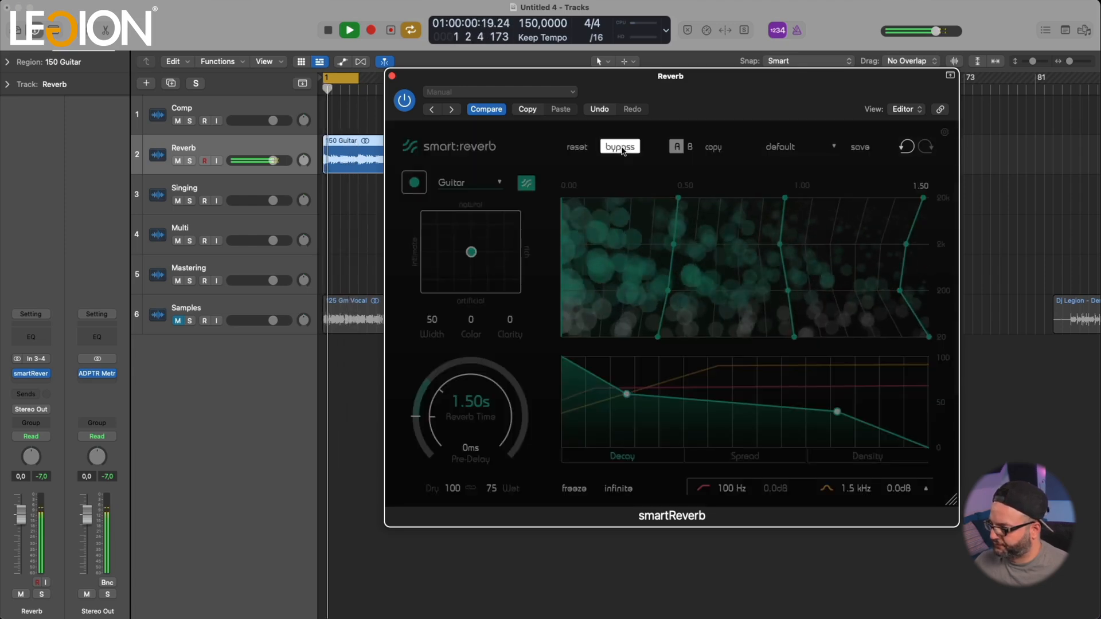
click(622, 148)
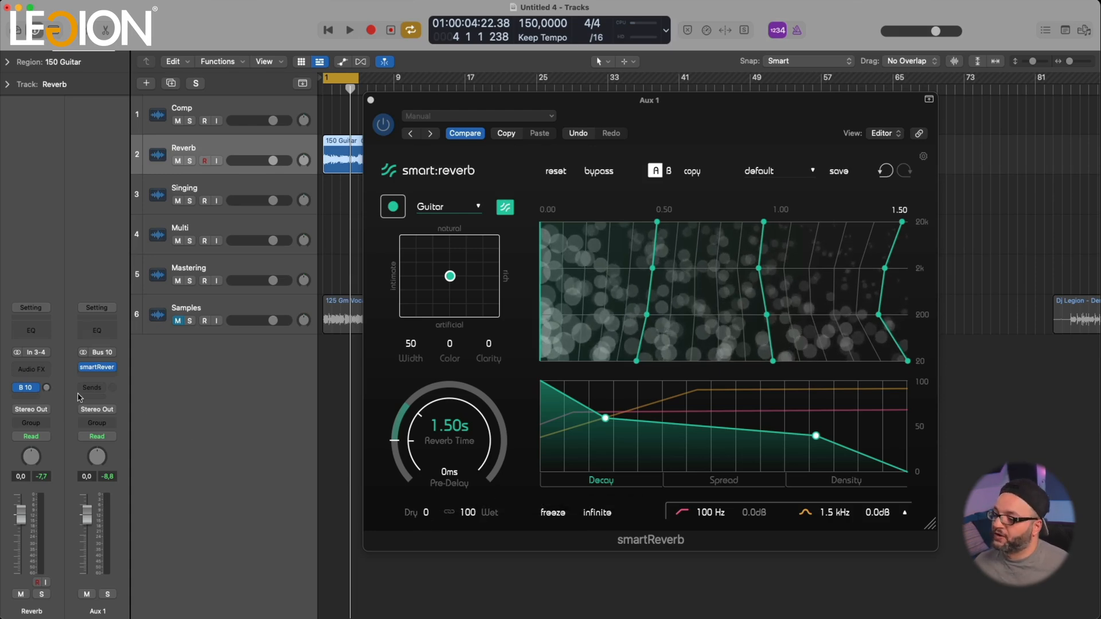
Step: Play the guitar and set the Reverb track's Bus 10 send to smart:reverb on Aux 1 to about -4.7 dB
key(space)
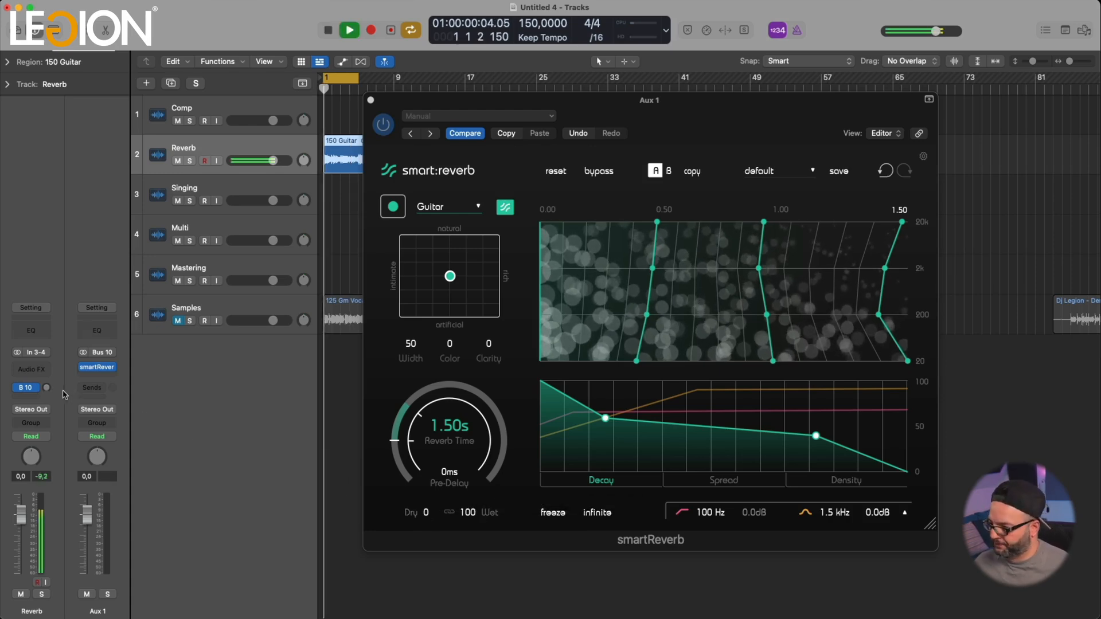
drag(49, 390, 58, 346)
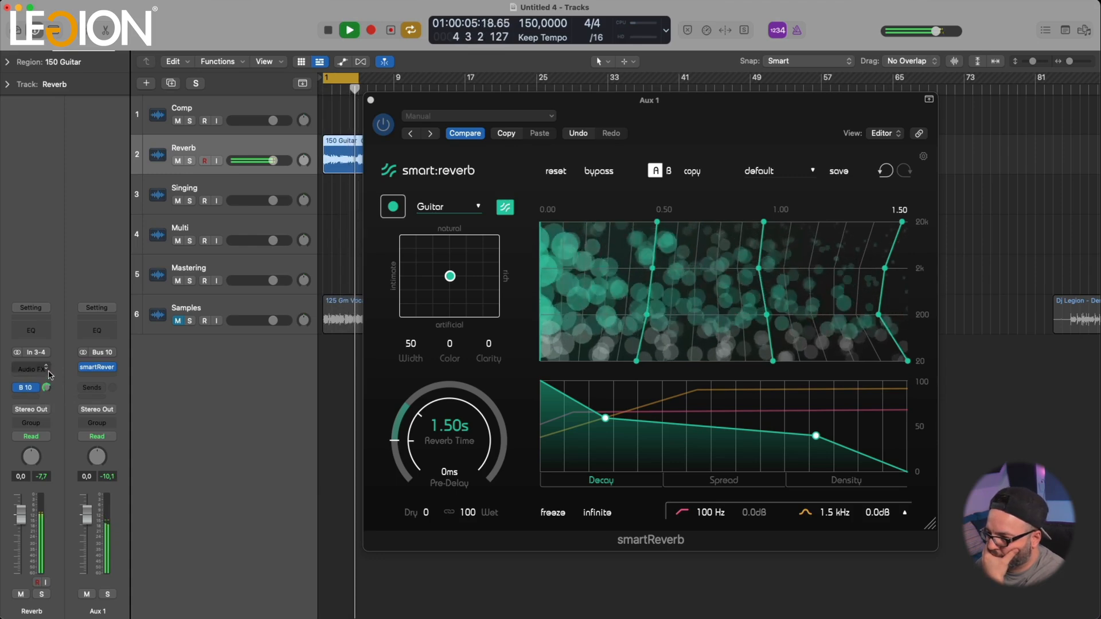
drag(46, 388, 42, 396)
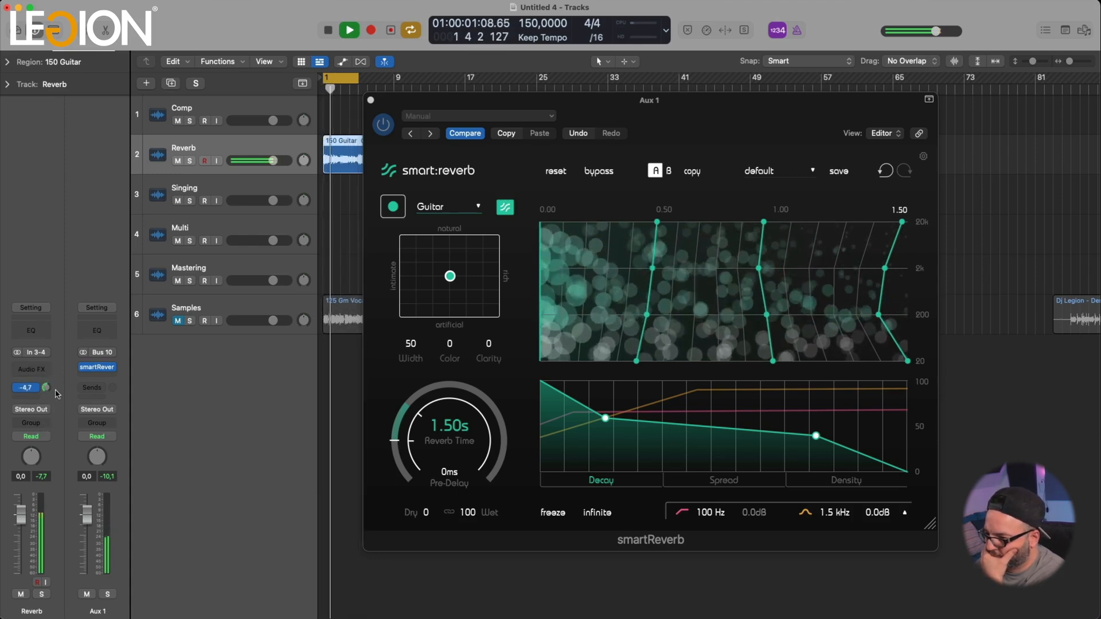
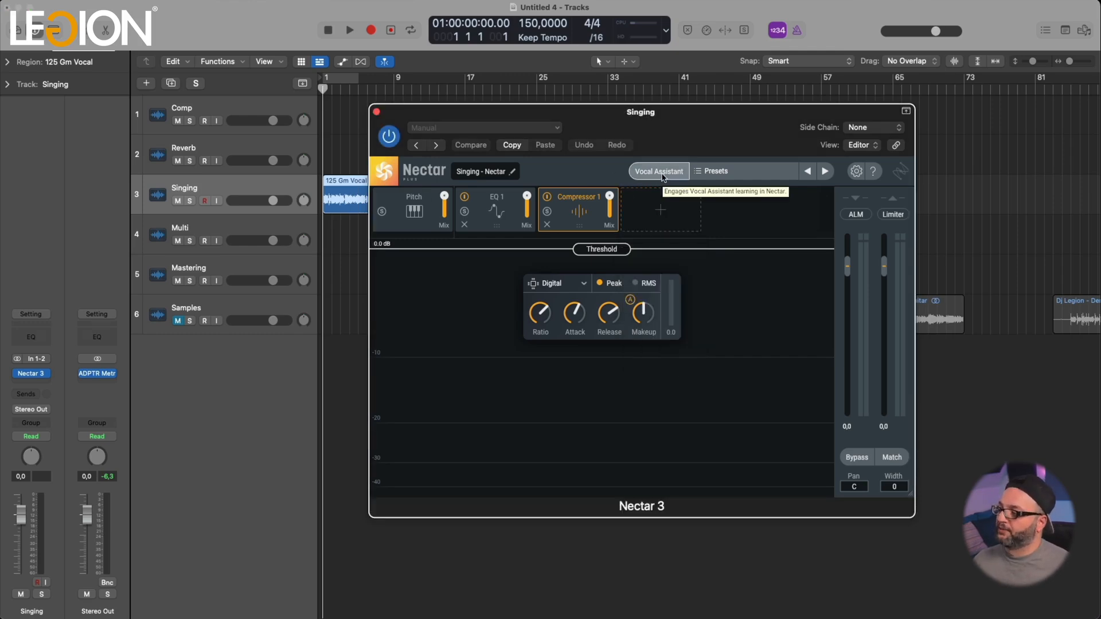
Step: Run Nectar 3's Vocal Assistant on the playing 125 Gm Vocal region, accept its suggested settings, and stop playback
click(659, 172)
key(space)
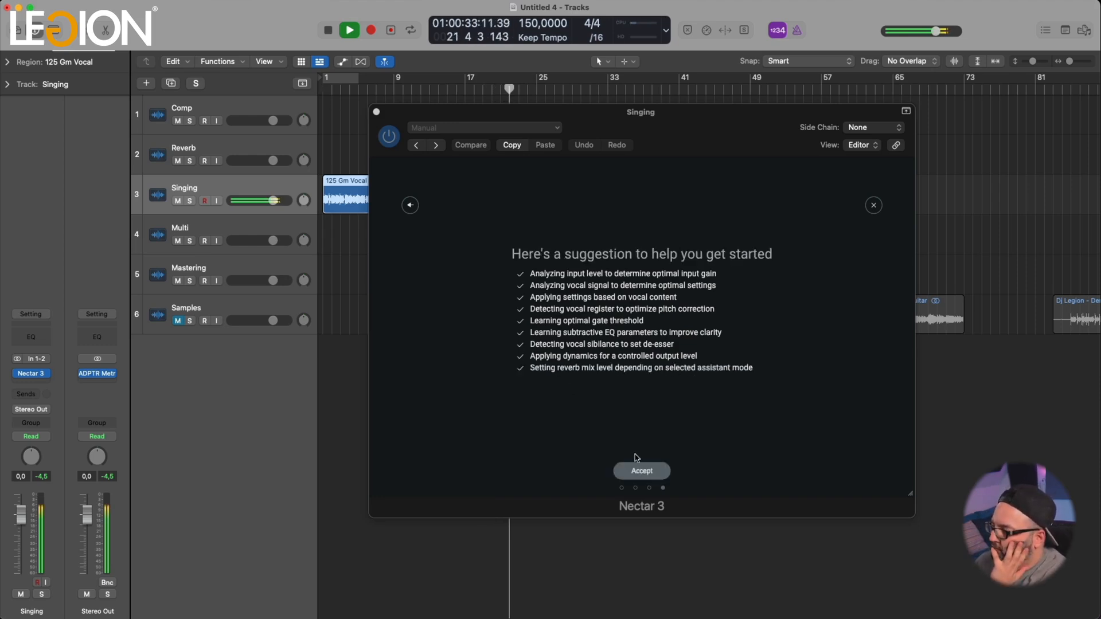
click(653, 471)
key(space)
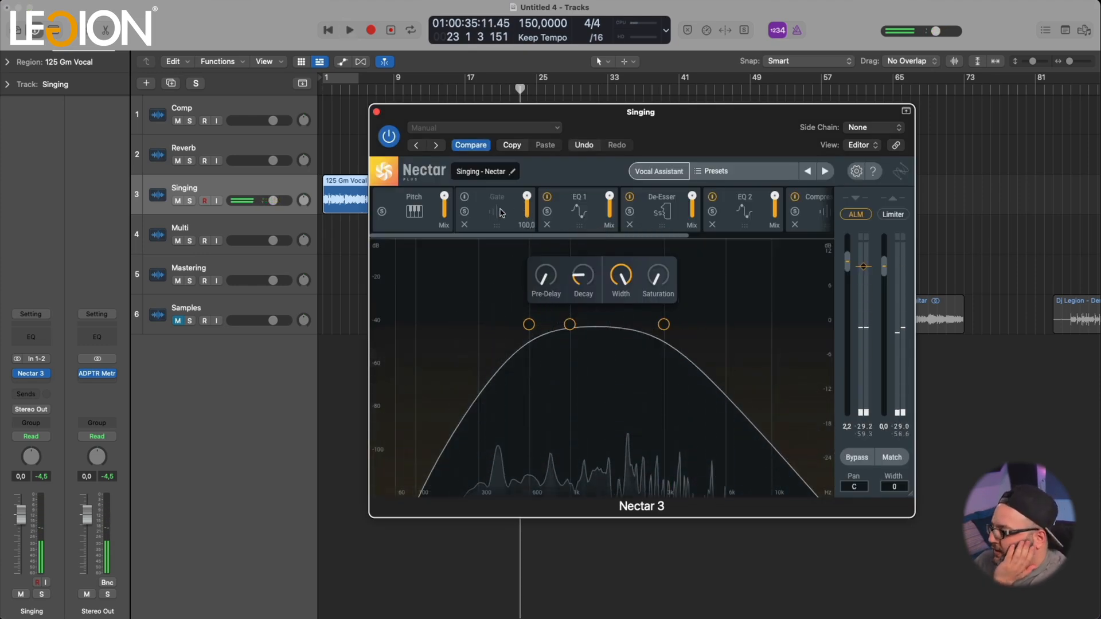
Step: Review the suggested Gate, De-Esser, EQ 2 and Compressor 1 modules in Nectar 3
click(492, 214)
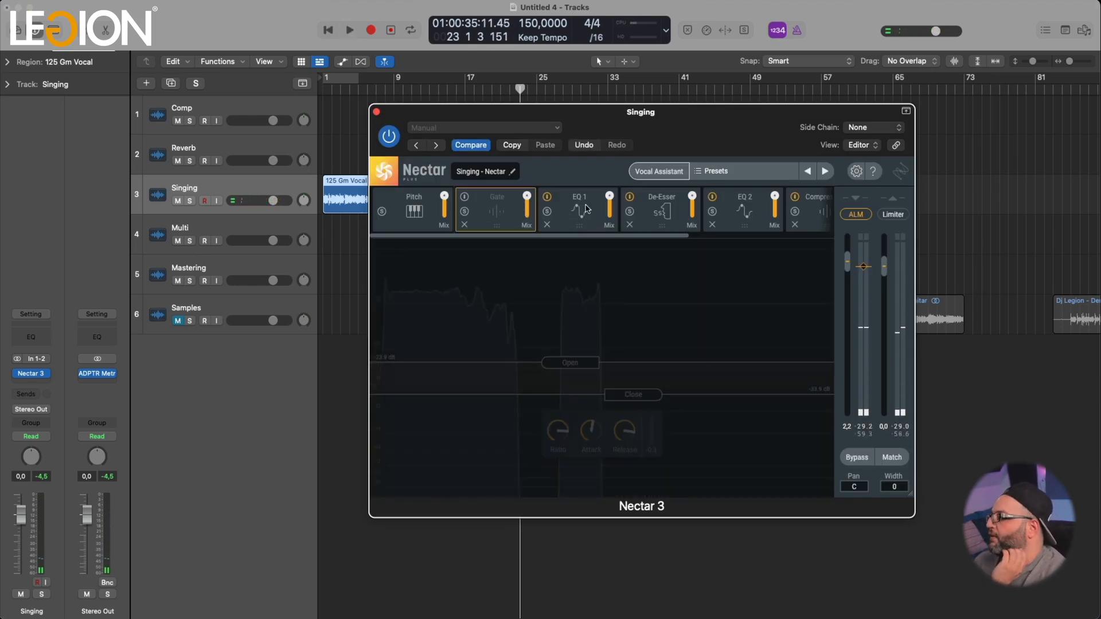
click(662, 212)
click(744, 212)
click(813, 214)
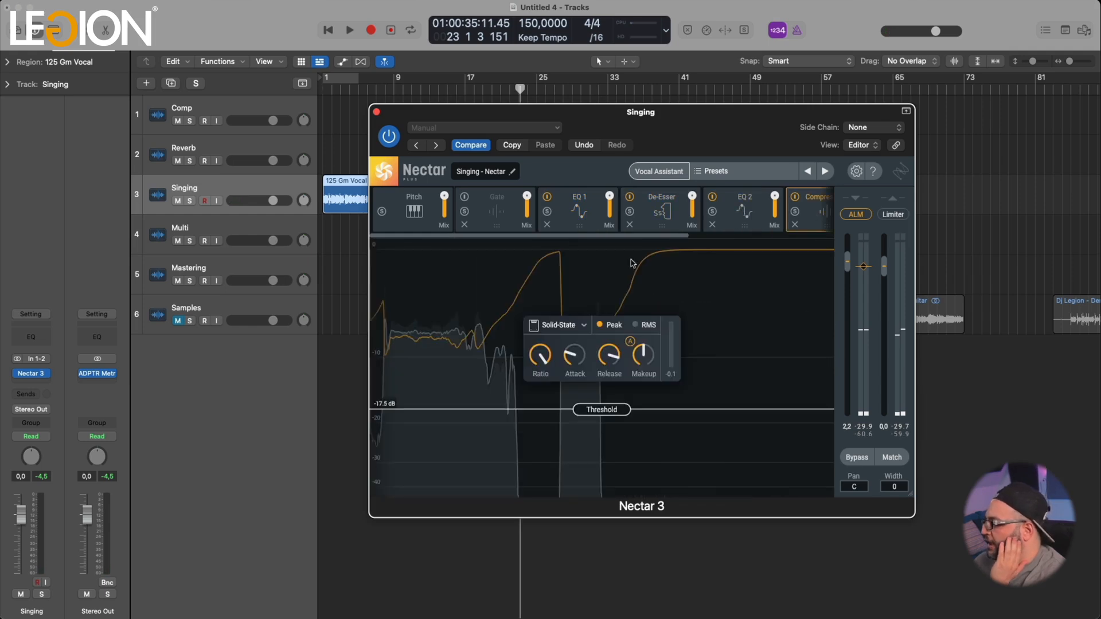
Step: Set the Pitch module's scale to G Minor and enable pitch correction
click(427, 208)
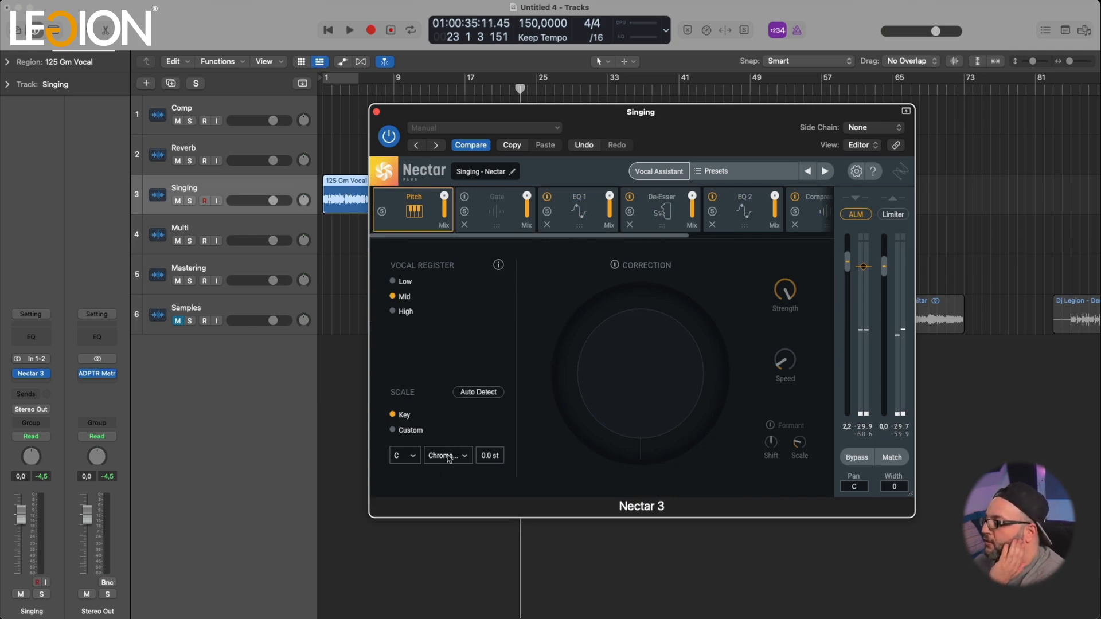
click(405, 456)
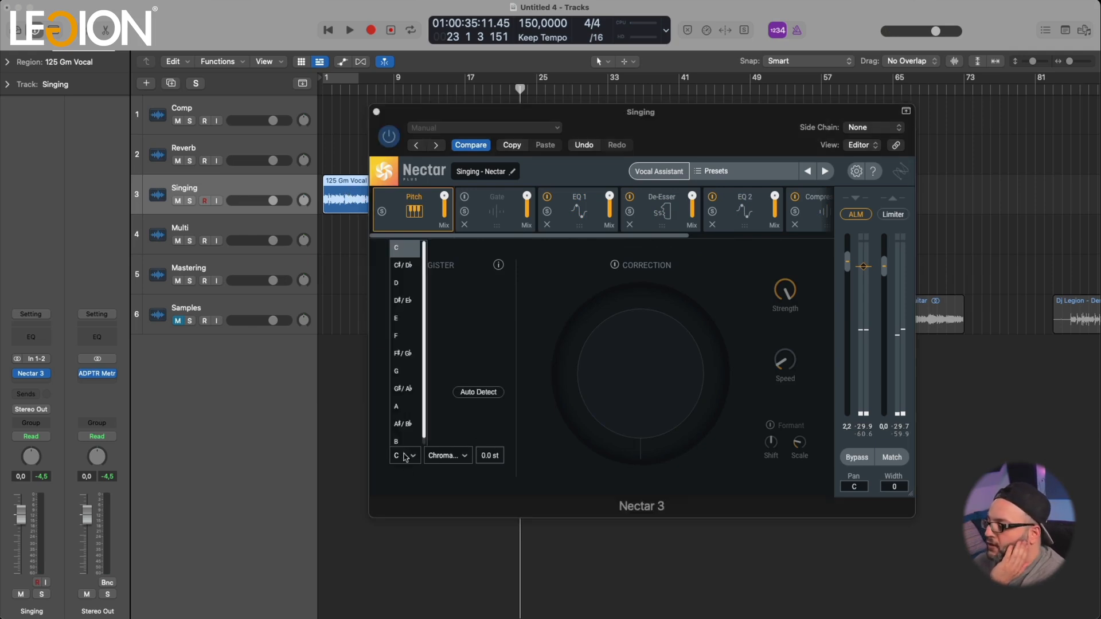
click(405, 371)
click(448, 456)
click(450, 506)
click(615, 265)
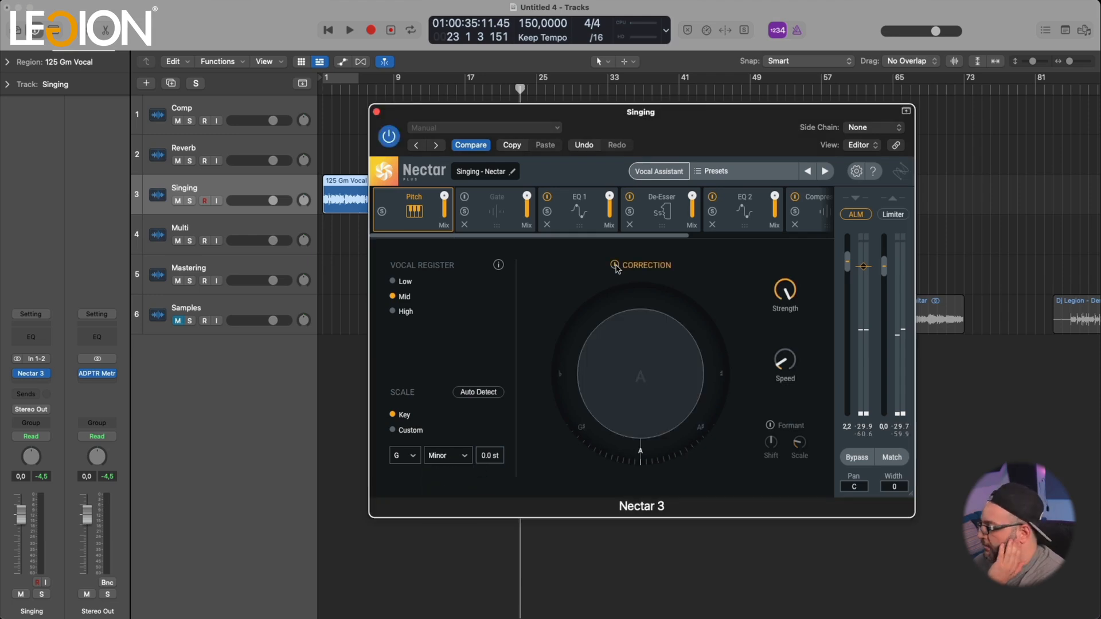
Step: Turn on cycle mode and examine the frequency and gain of bands 2 to 5 in EQ 1
click(576, 209)
key(c)
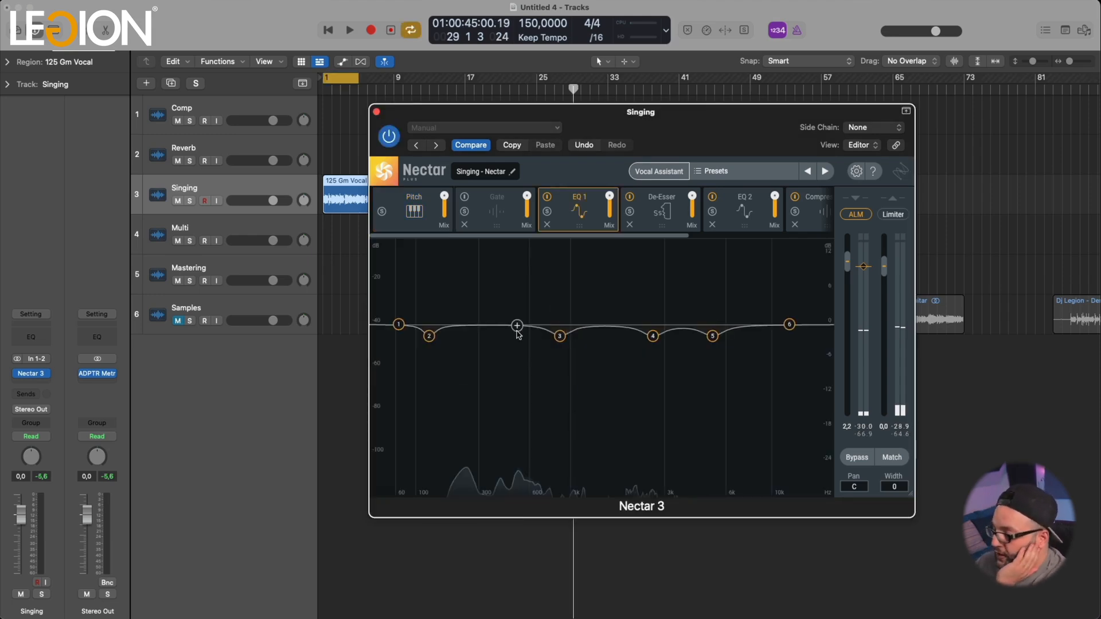
click(431, 340)
click(559, 336)
click(653, 335)
click(712, 336)
Step: Play the vocal and adjust the Pitch module's correction speed to about 19.20 ms
key(space)
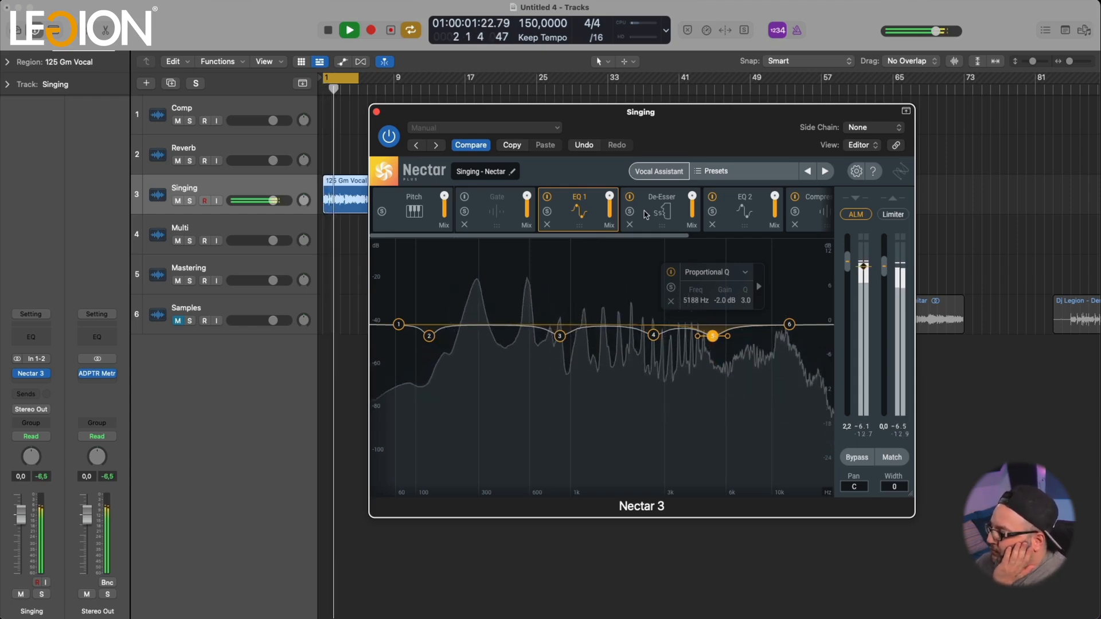
click(420, 214)
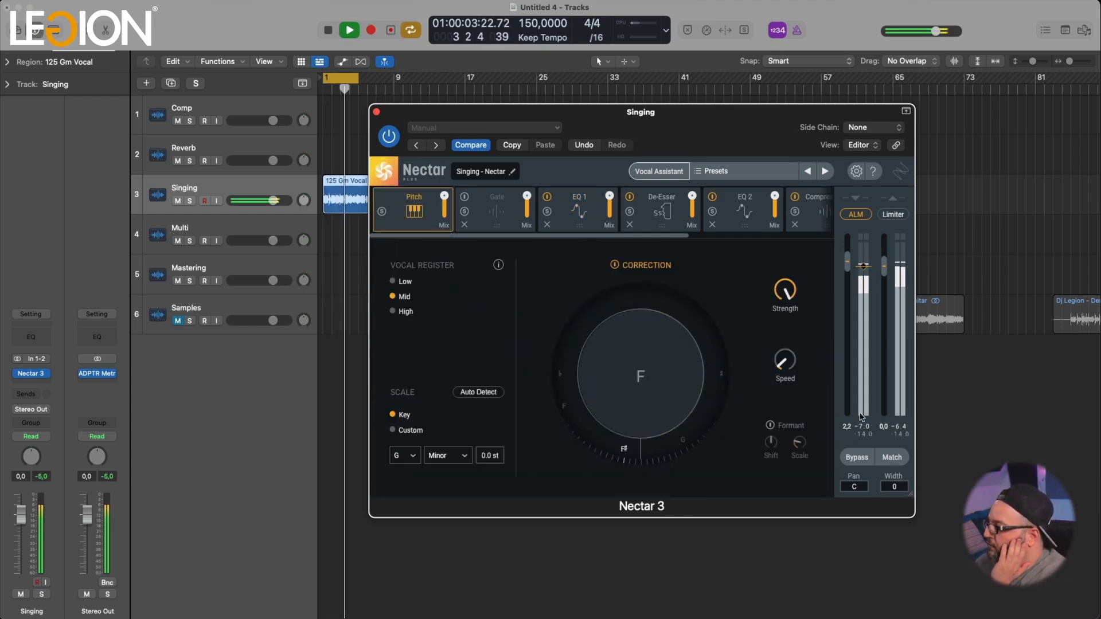
drag(787, 361, 788, 357)
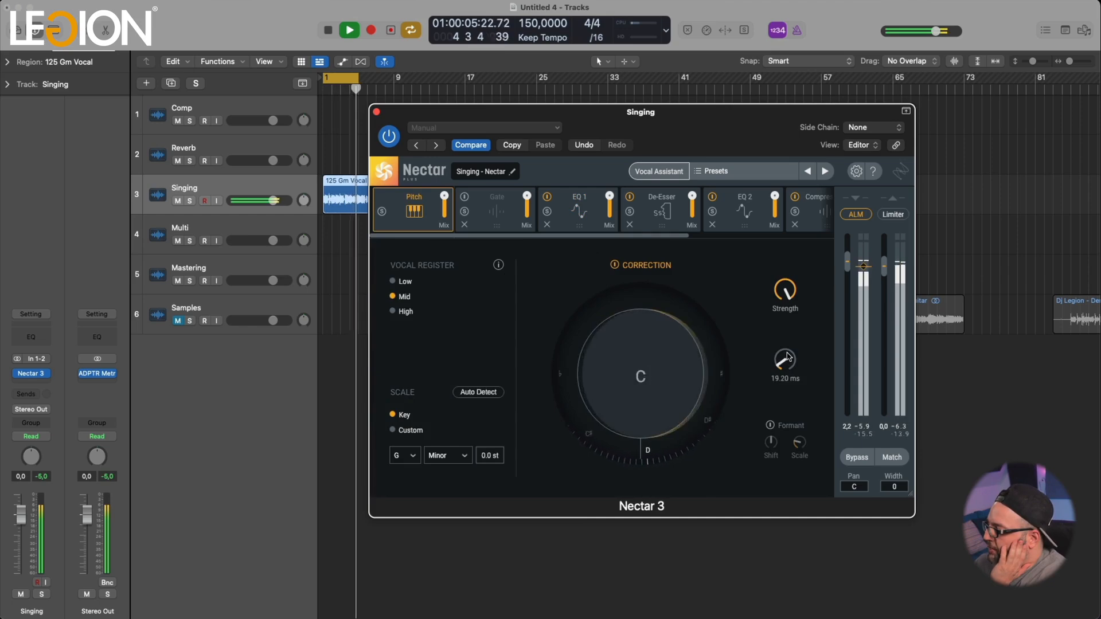
Step: Extend the cycle range to bar 30 over the whole vocal region, moving the Nectar 3 window aside and back
drag(404, 110, 488, 202)
drag(355, 81, 576, 102)
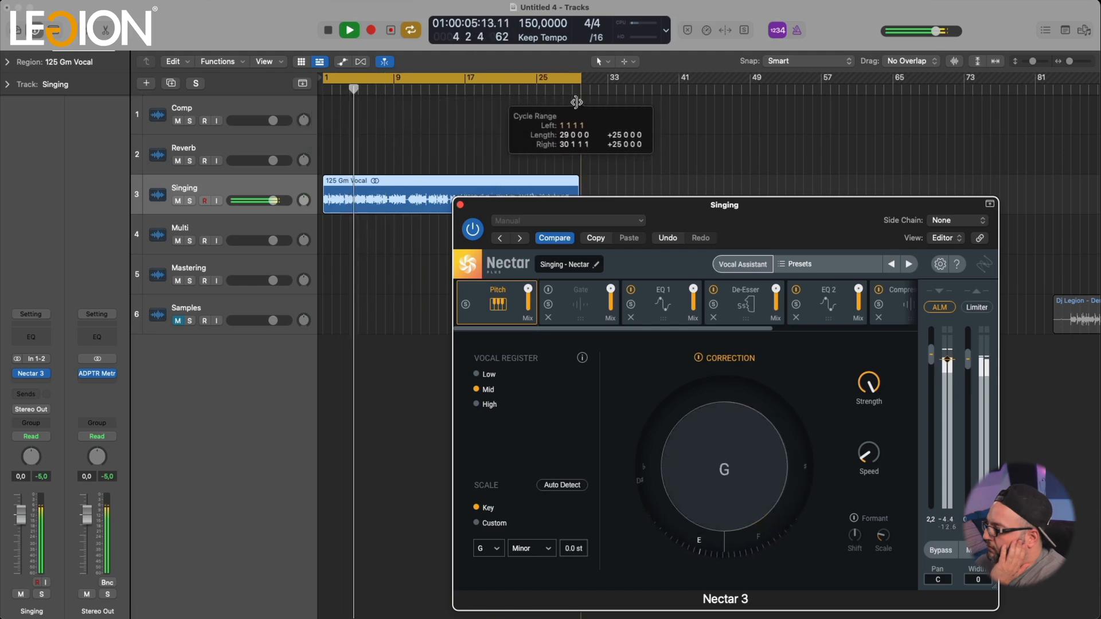
drag(717, 210, 611, 102)
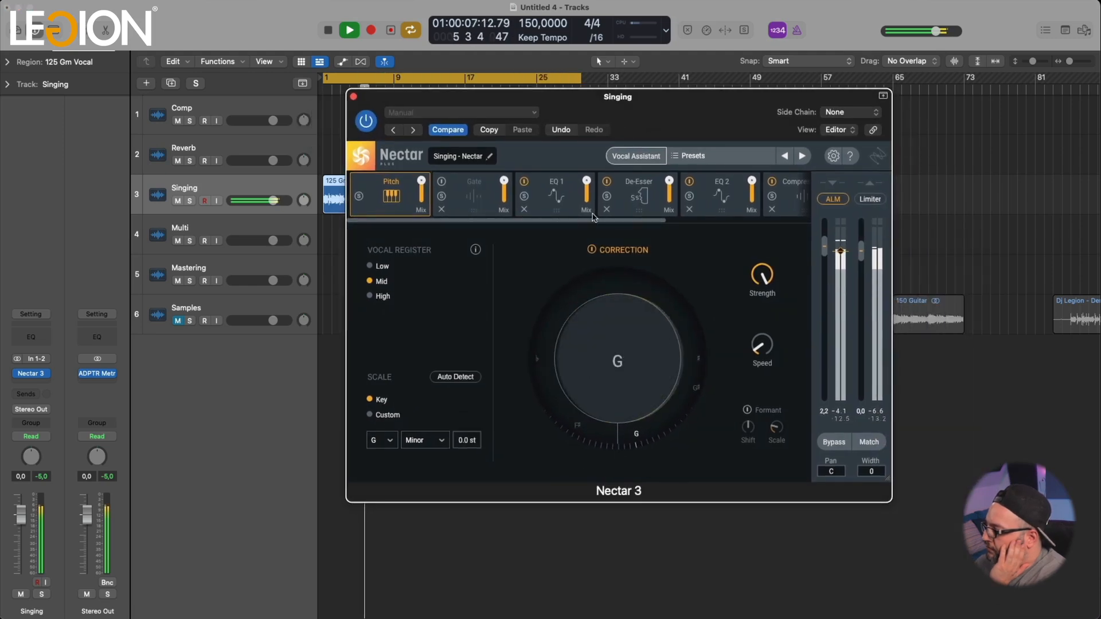
Step: Check EQ 1 and the De-Esser, and solo the detected sibilance with Listen while the vocal plays
click(557, 195)
click(638, 195)
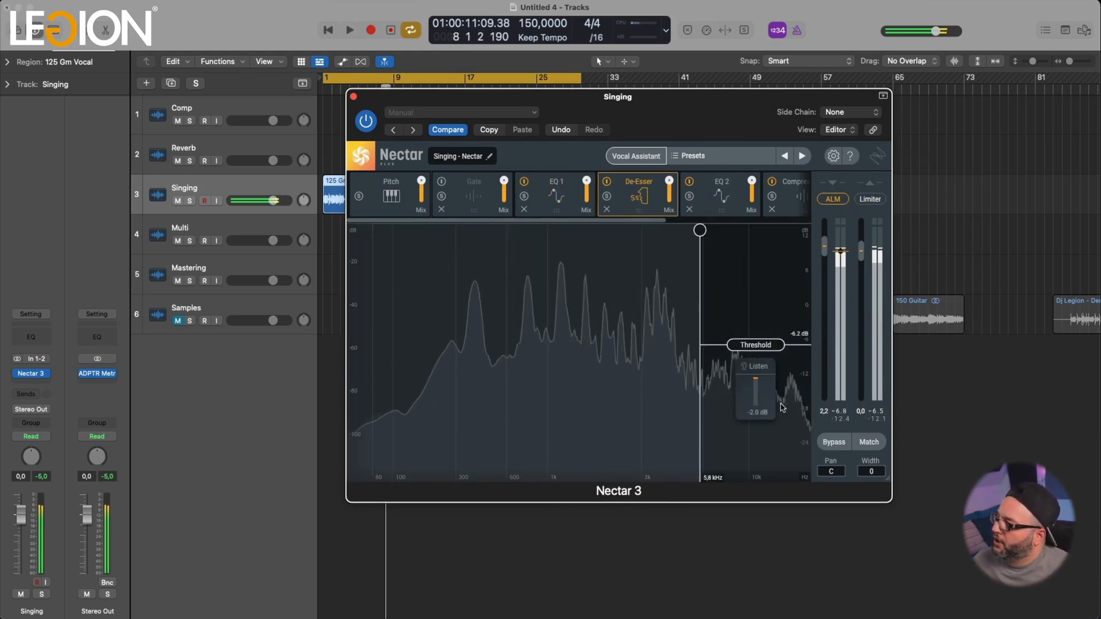
key(space)
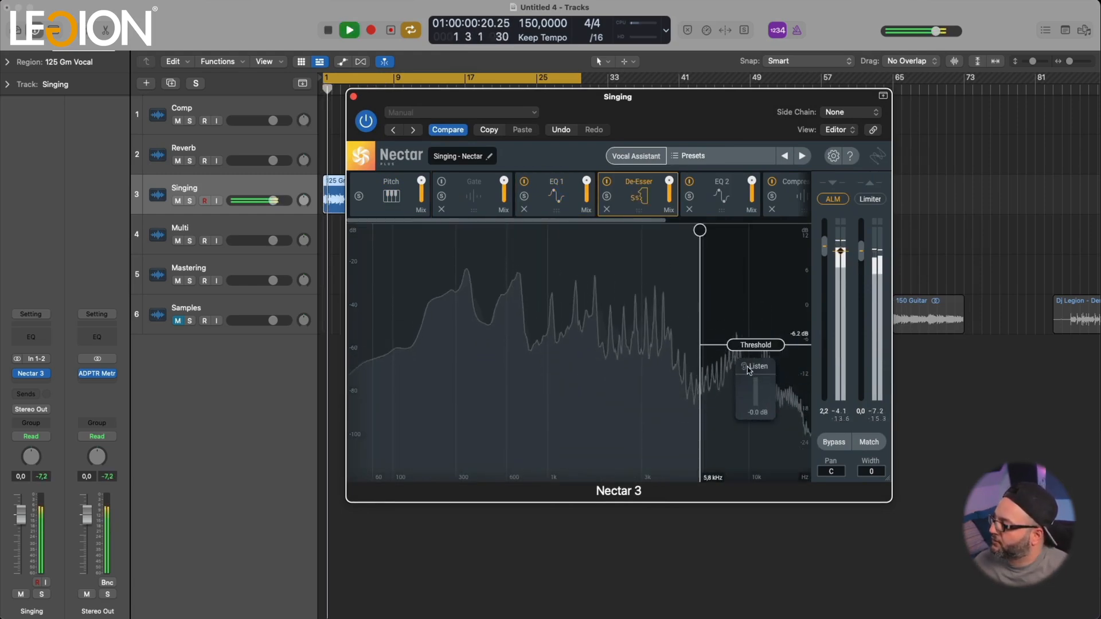
click(746, 367)
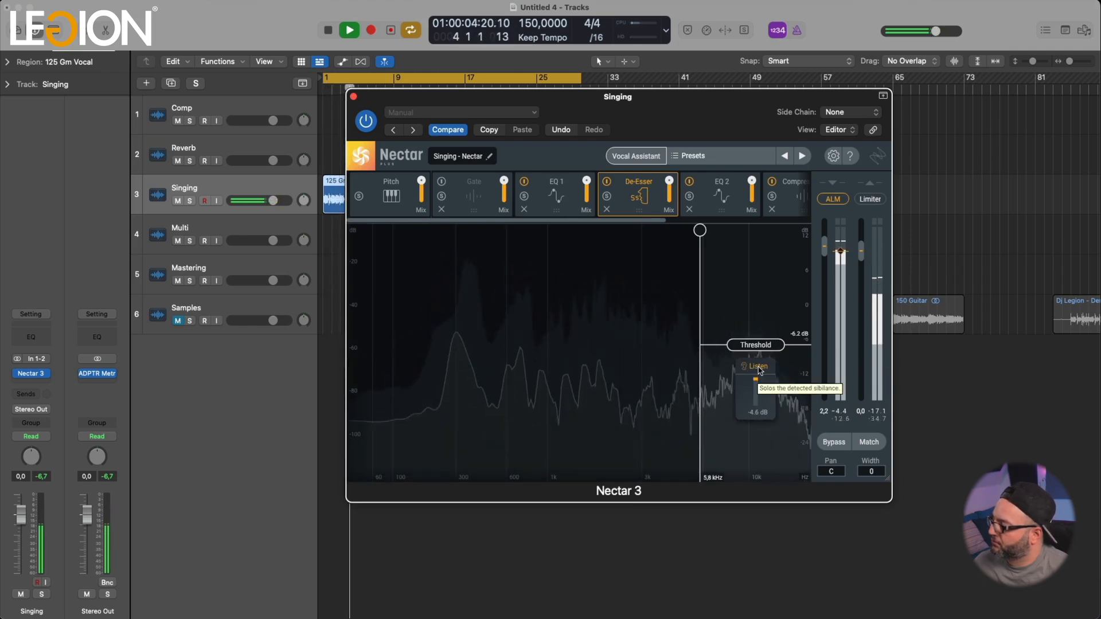
Step: Audition EQ 2 on the vocal, stop playback, and examine the settings of bands 7, 9 and 11
click(721, 192)
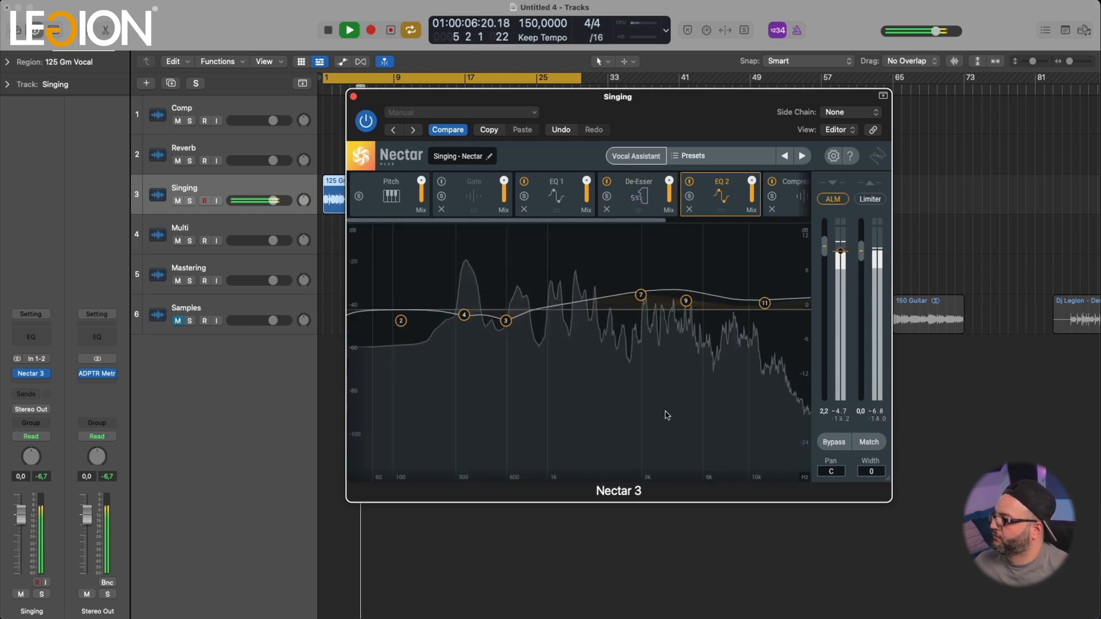
key(space)
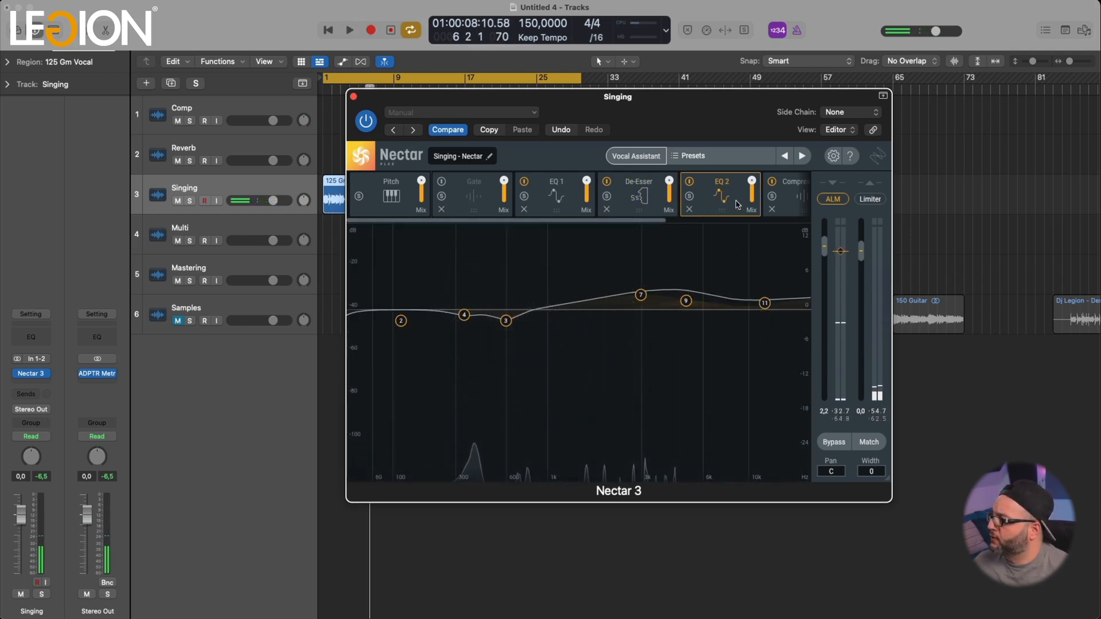
click(639, 296)
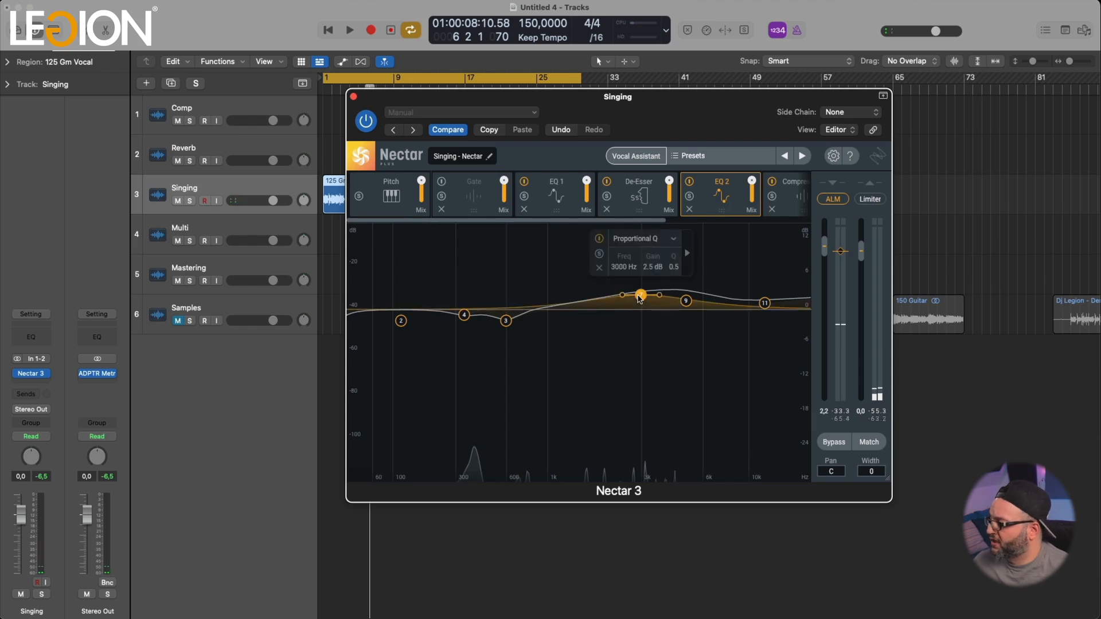
click(687, 302)
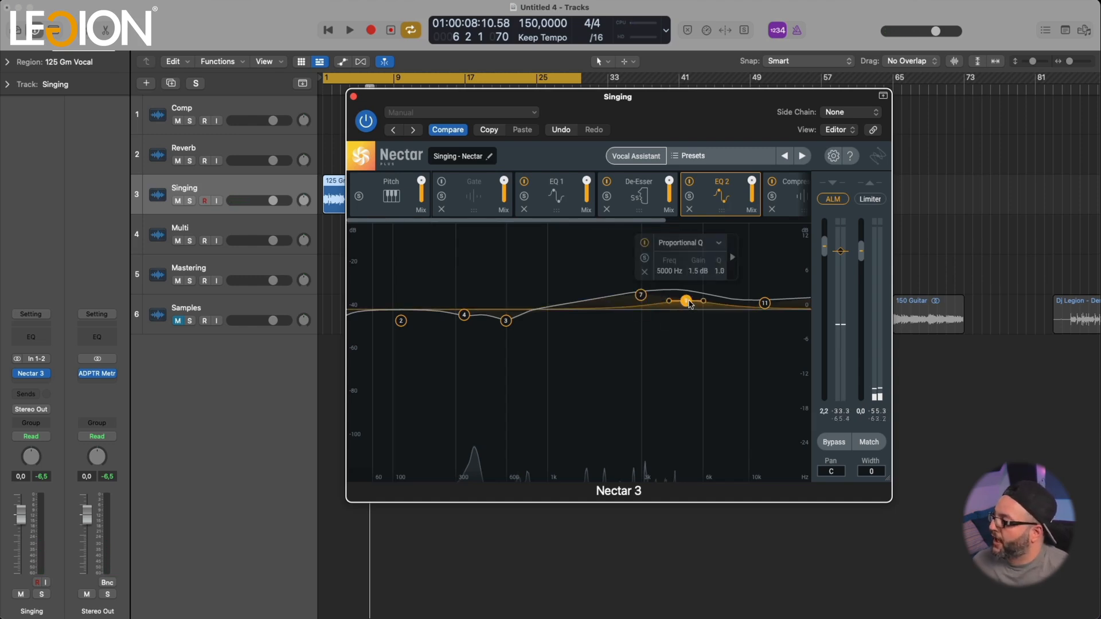
click(764, 304)
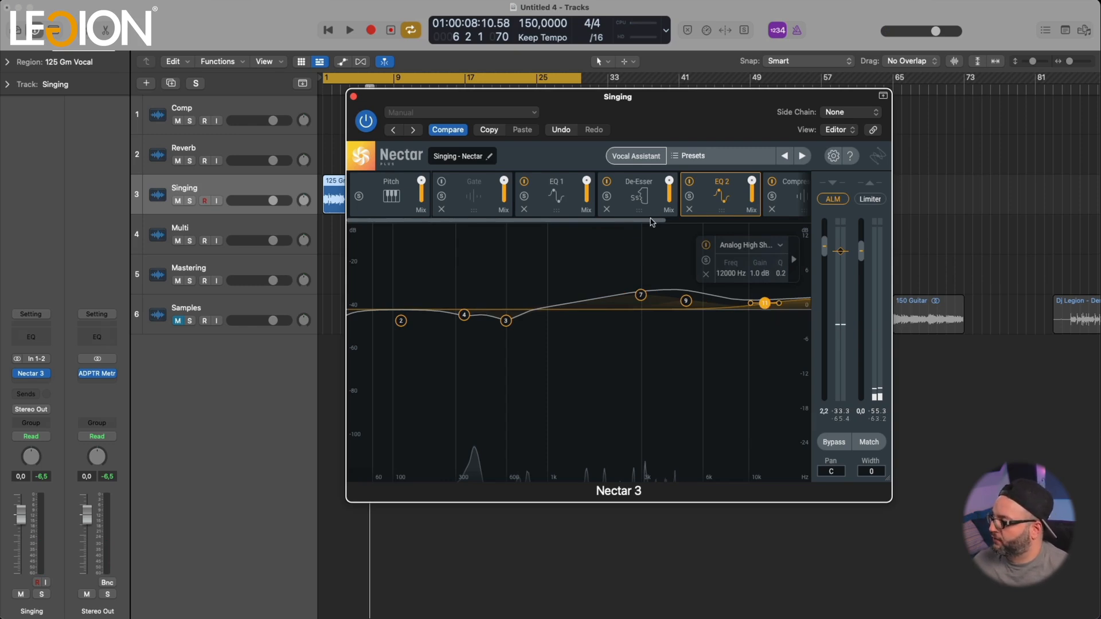
Step: Alternate Compressor 1 between disabled and enabled on the playing vocal, ending with it enabled, cycle mode off and playback stopped
drag(651, 220, 749, 220)
click(657, 190)
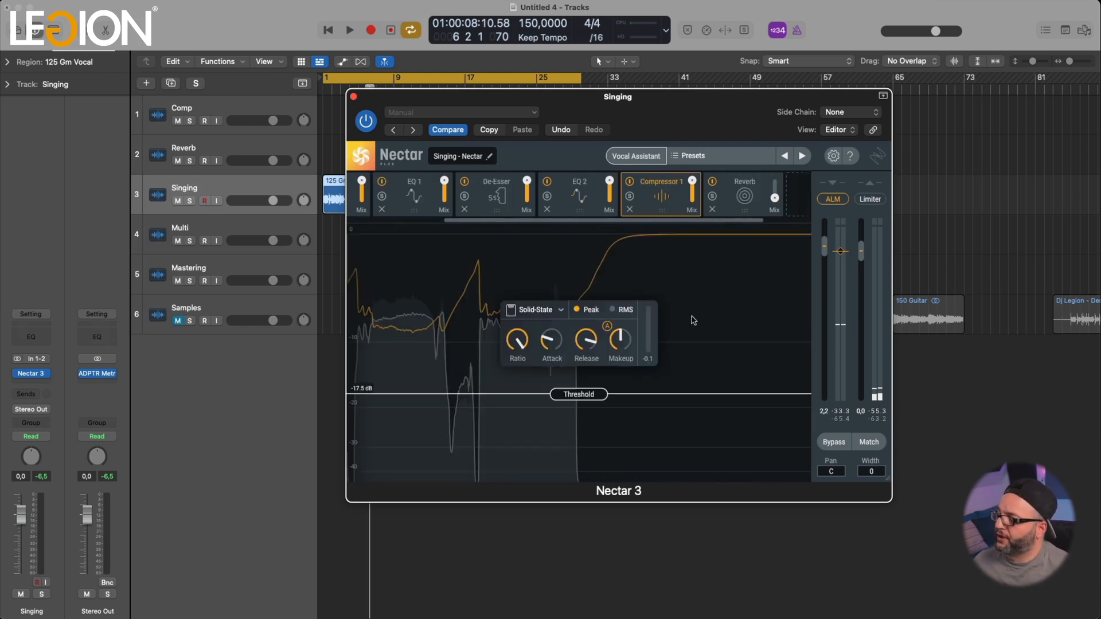
key(space)
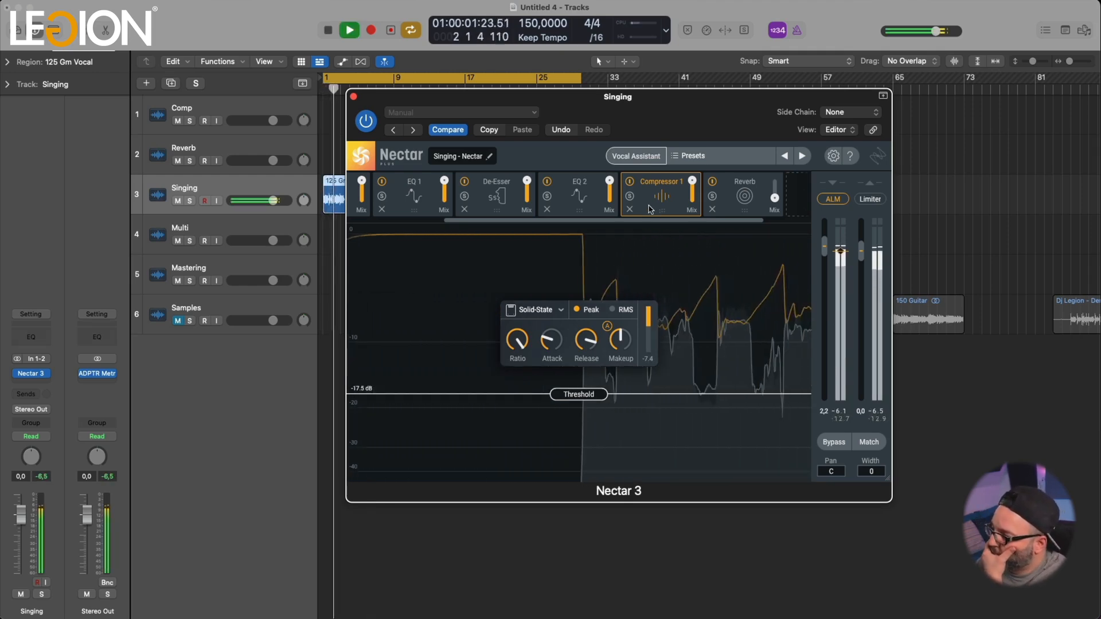
click(630, 183)
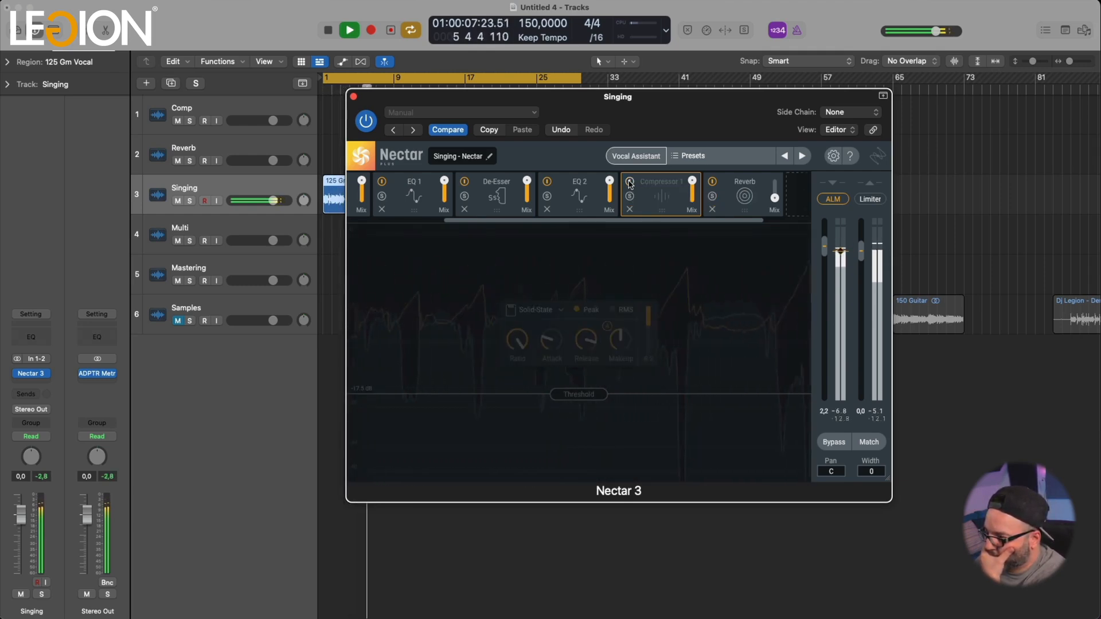
click(630, 183)
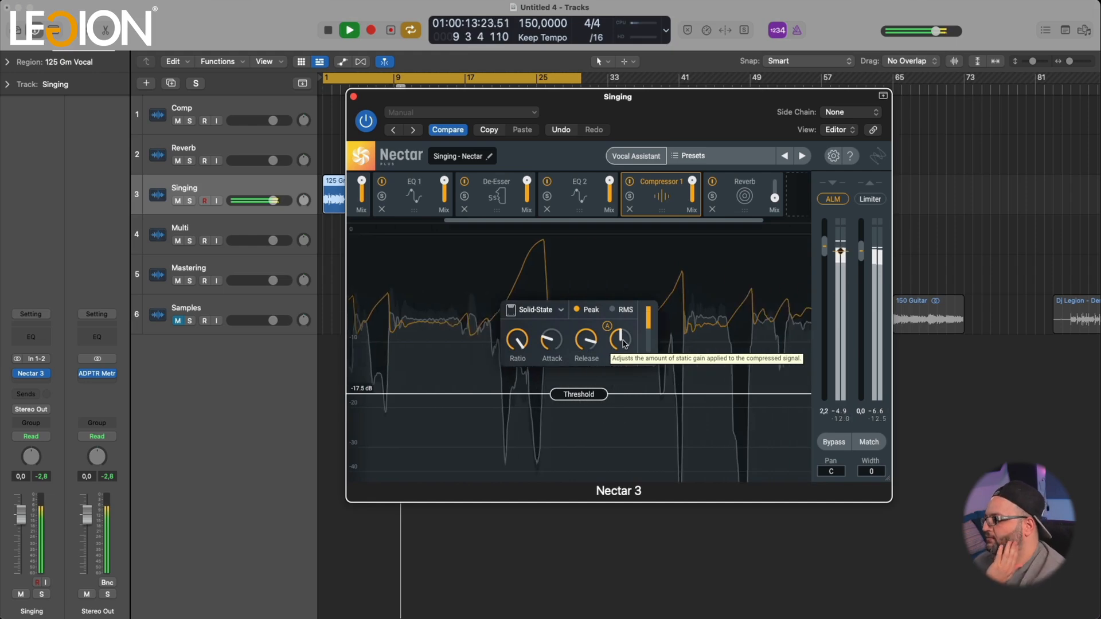
click(630, 182)
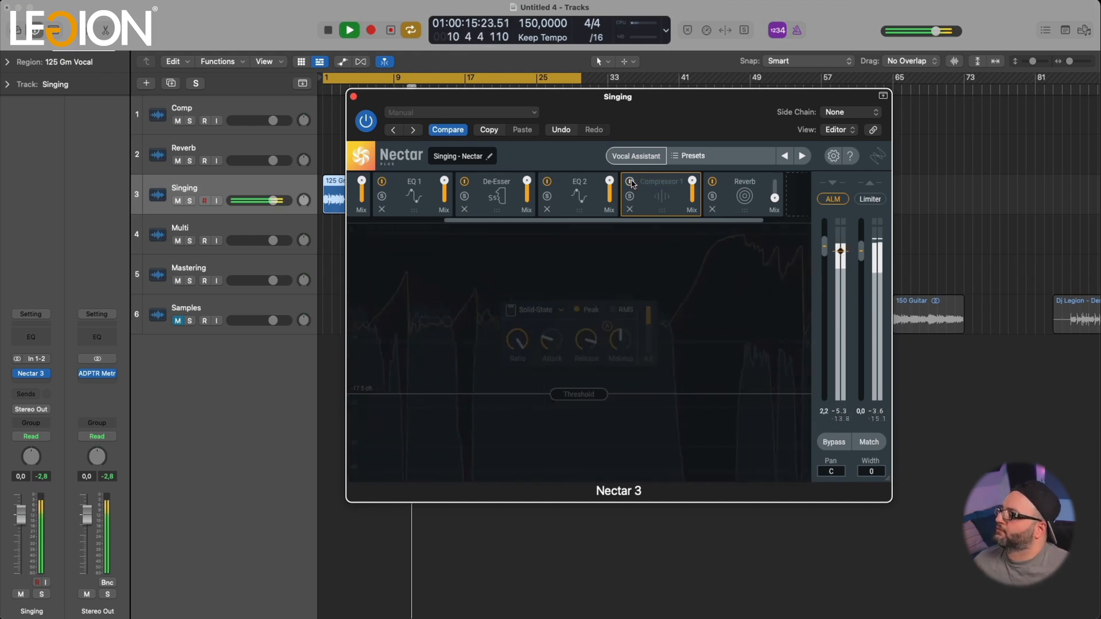
click(630, 181)
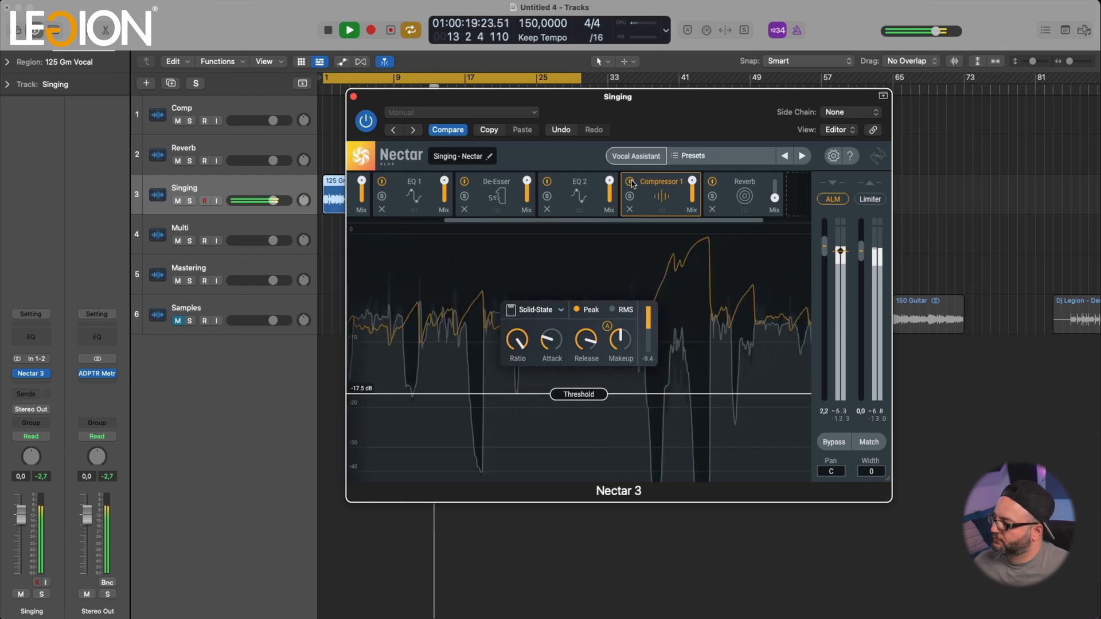
click(631, 181)
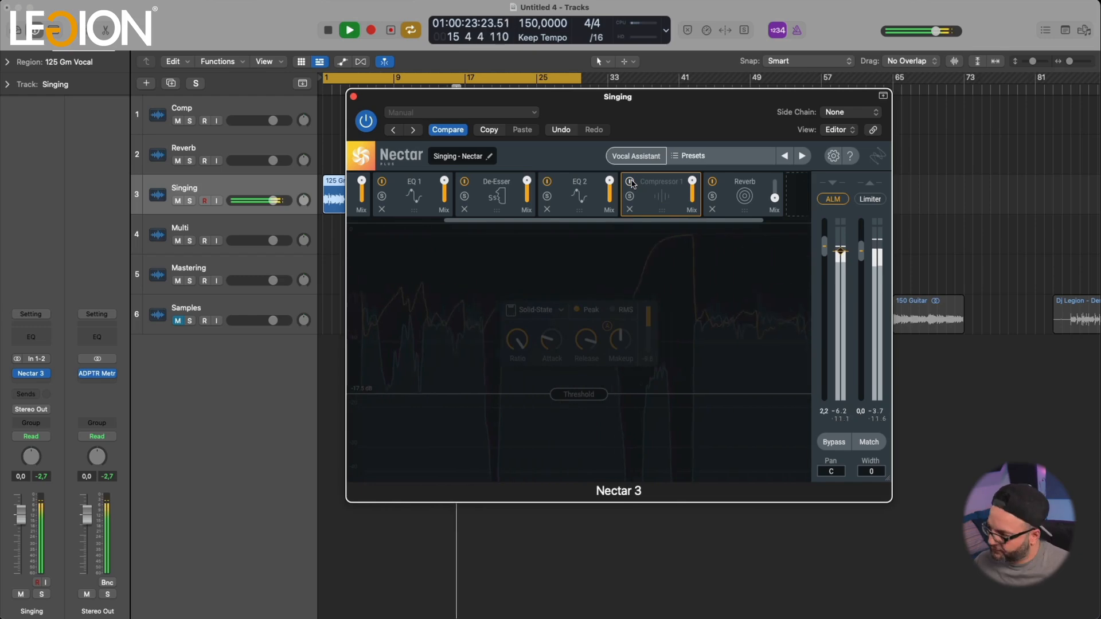
key(c)
click(631, 182)
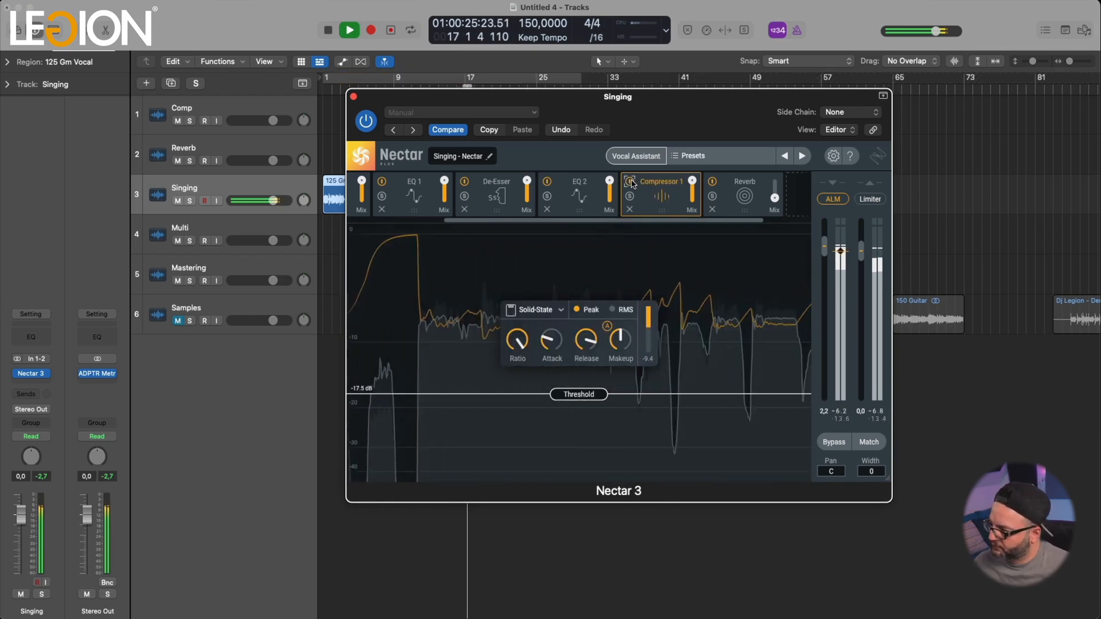
key(space)
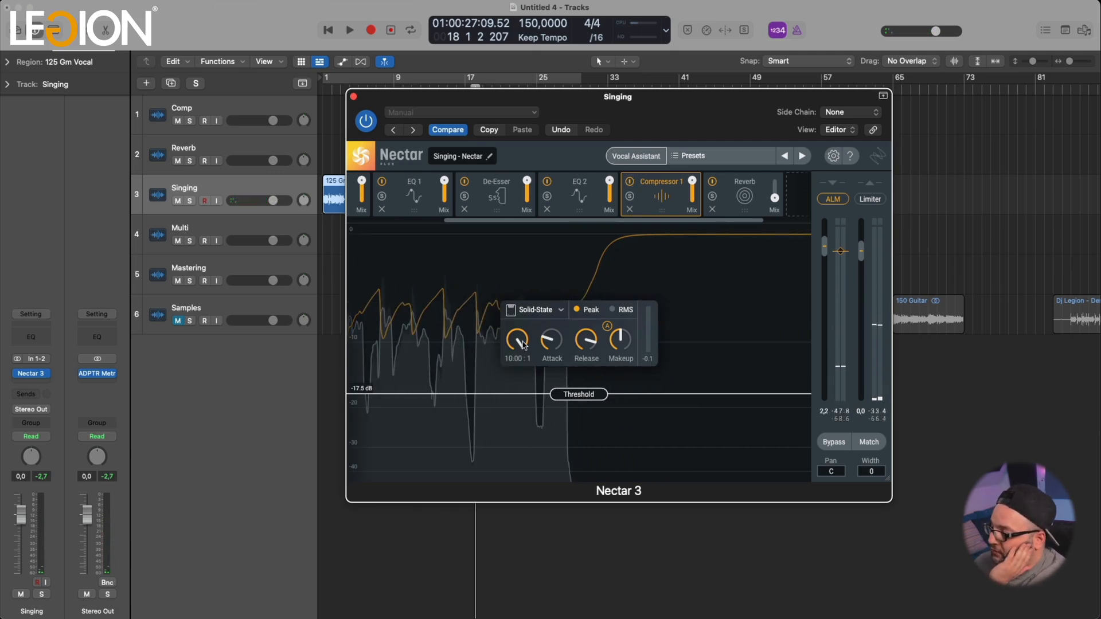
Step: Review Compressor 1's ratio, attack, release and makeup controls, and briefly play the vocal to check its gain reduction
mouse_move(554, 350)
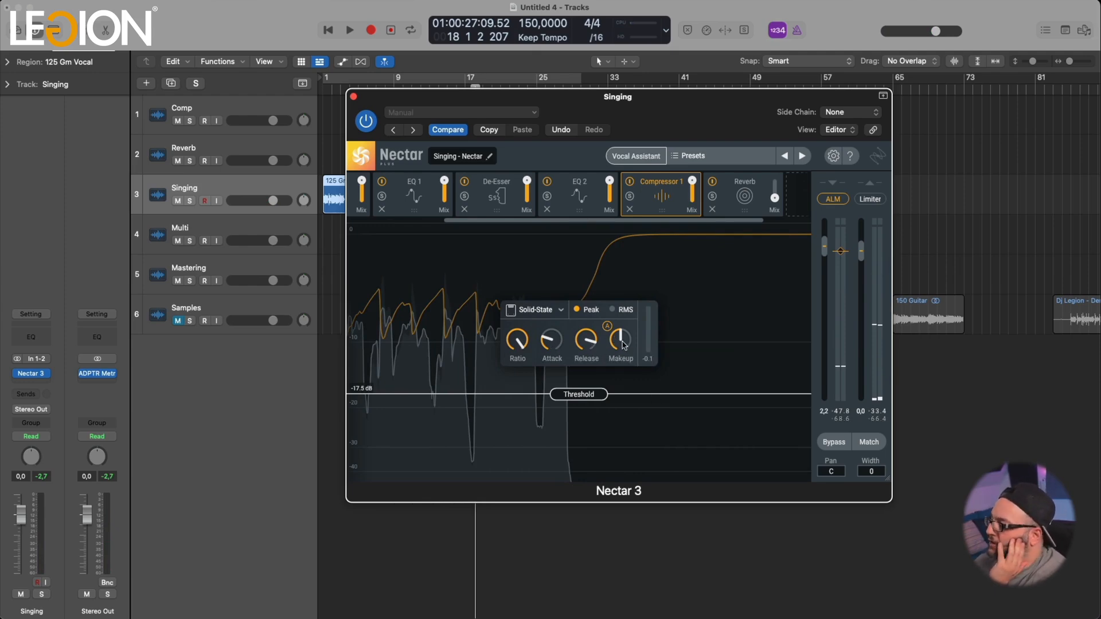
key(space)
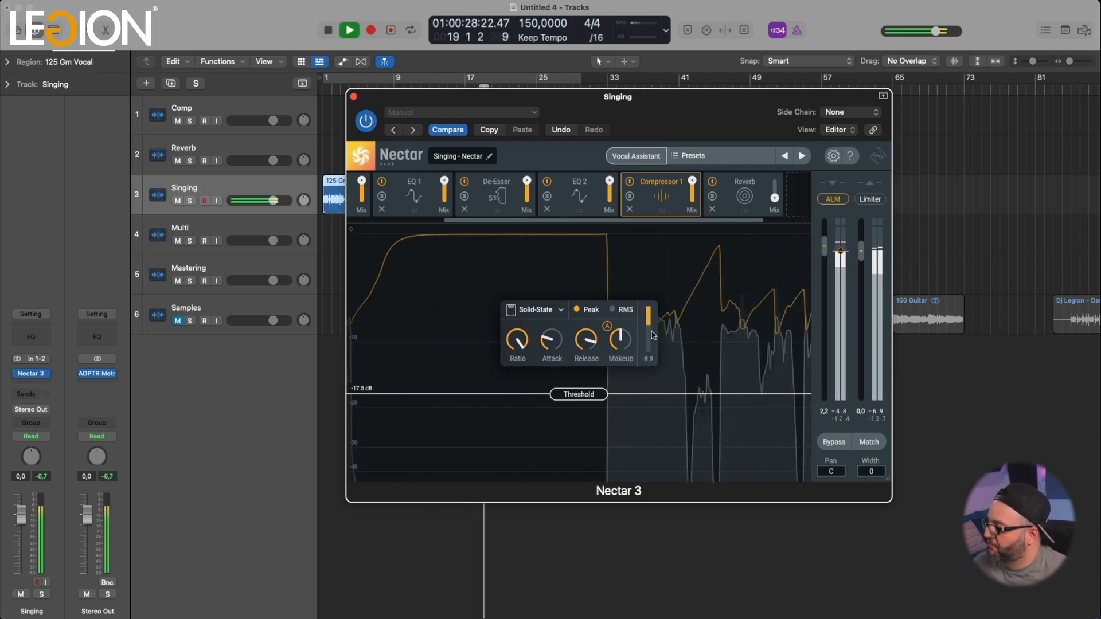
key(space)
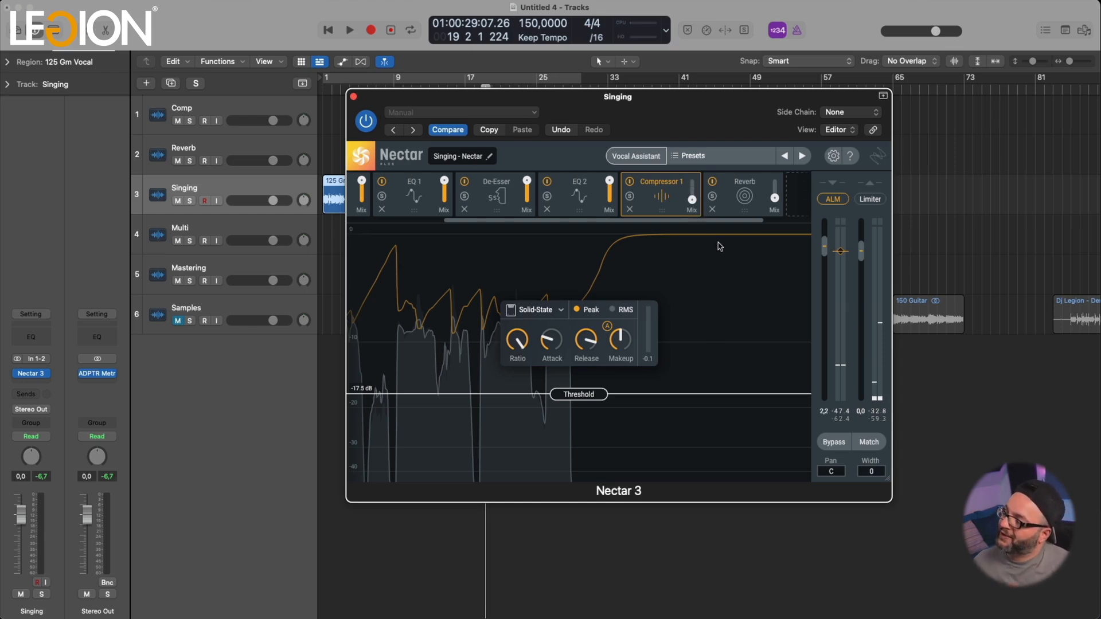
Step: Play the vocal while bringing Compressor 1's Mix back up to full, and stop playback
key(space)
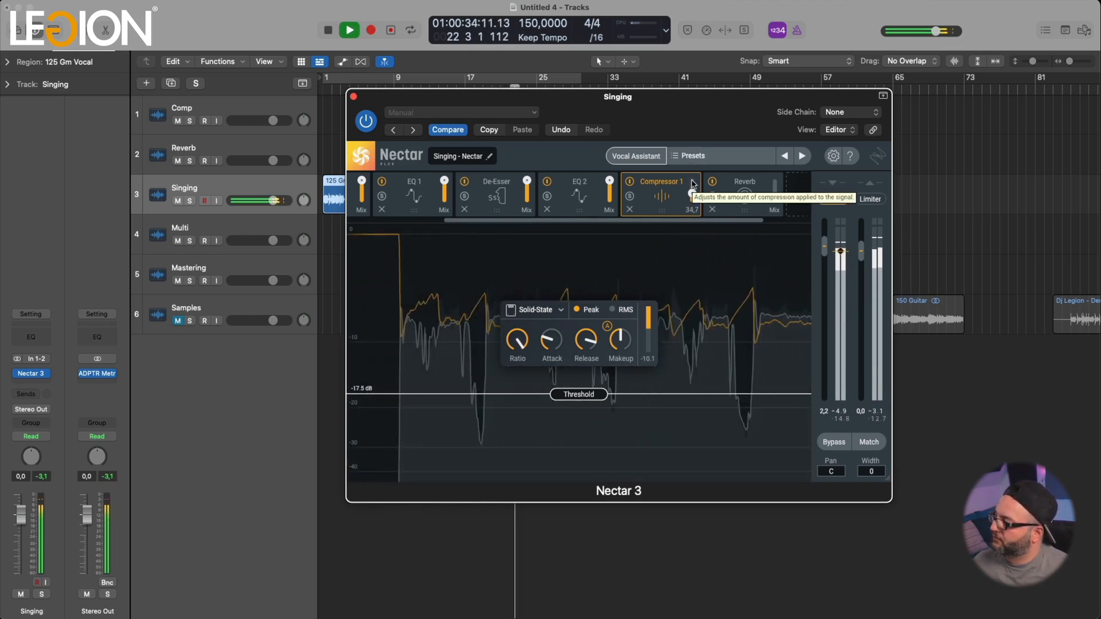
drag(692, 184, 694, 115)
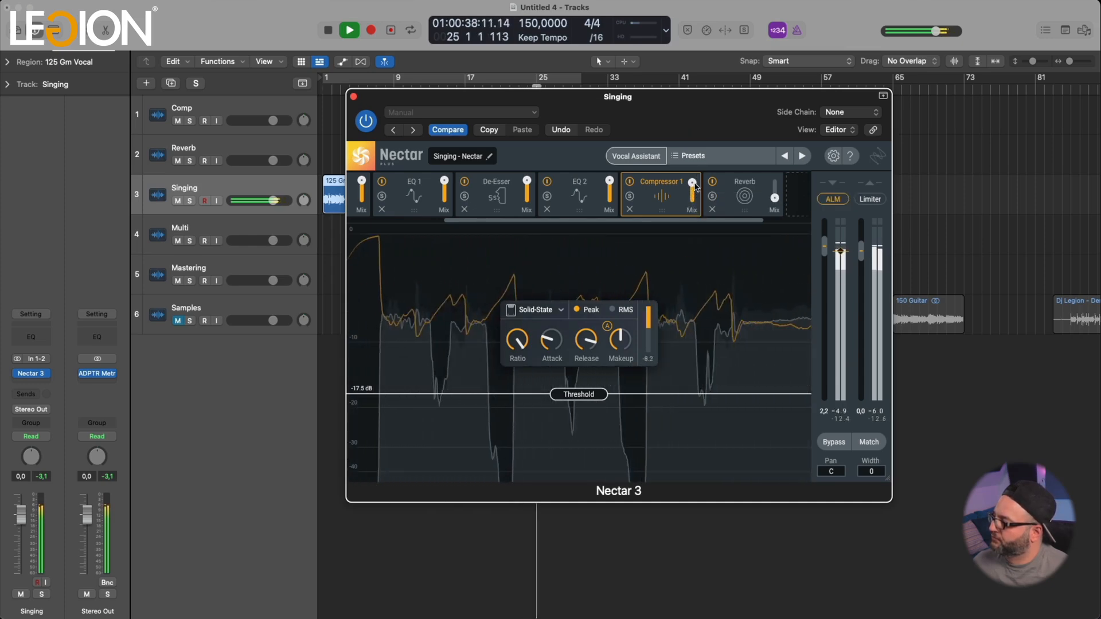
key(space)
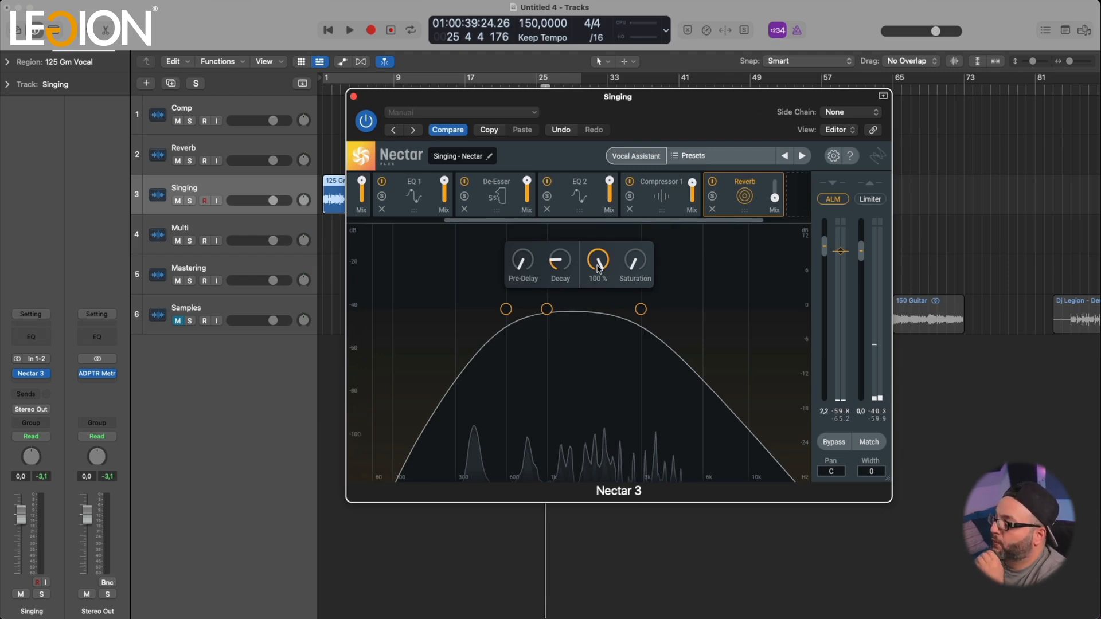
Step: Review the Reverb module's settings, and raise its Mix slightly while playing the vocal from the start
mouse_move(636, 270)
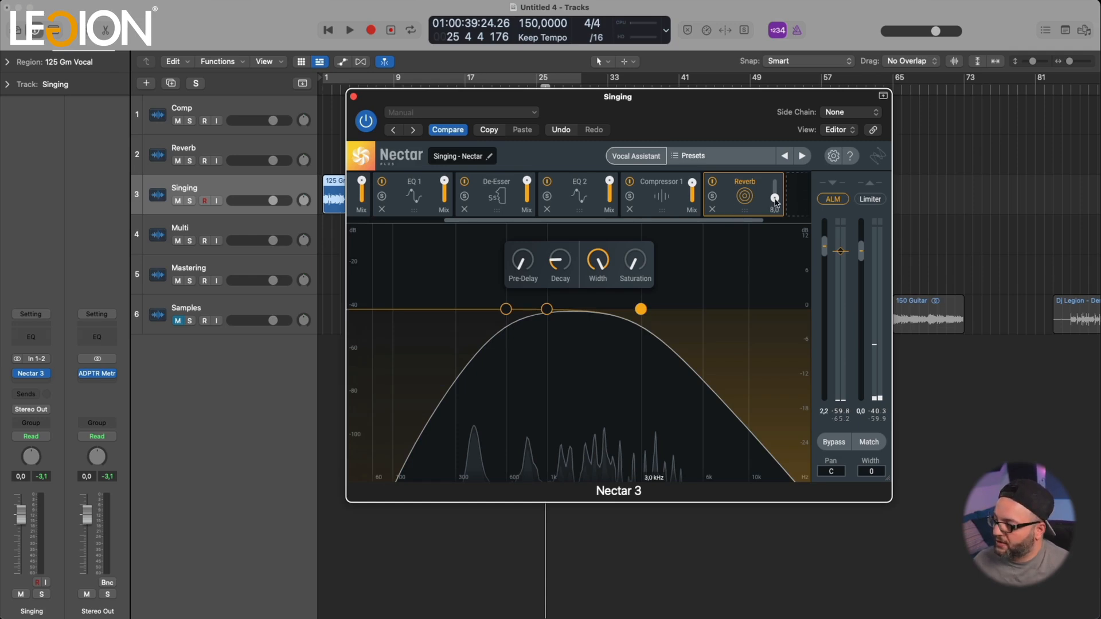
key(Return)
key(space)
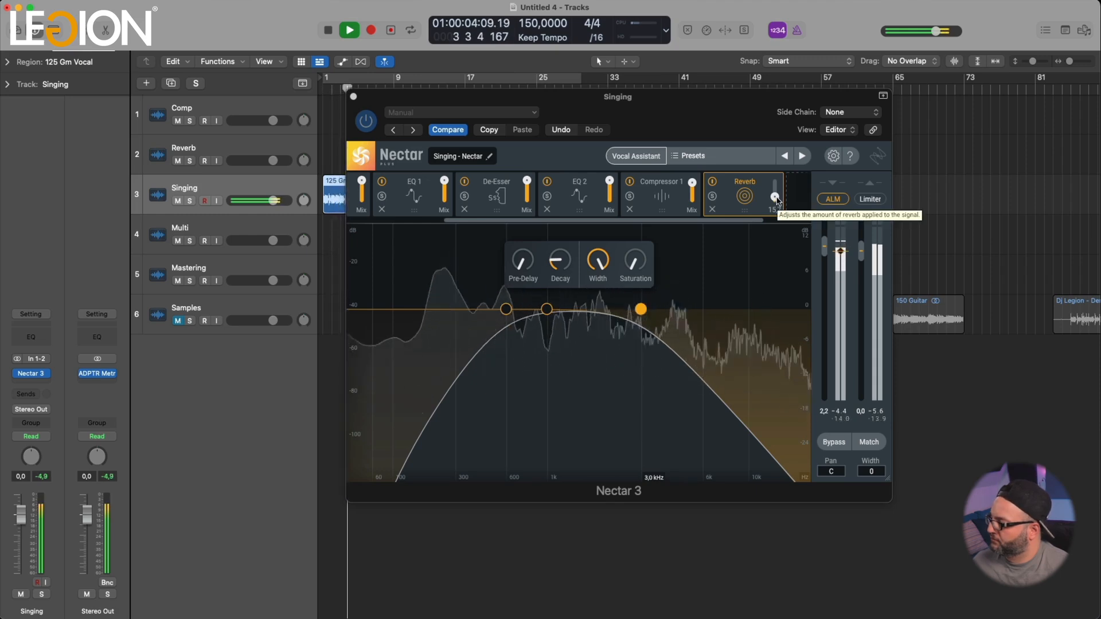
click(777, 200)
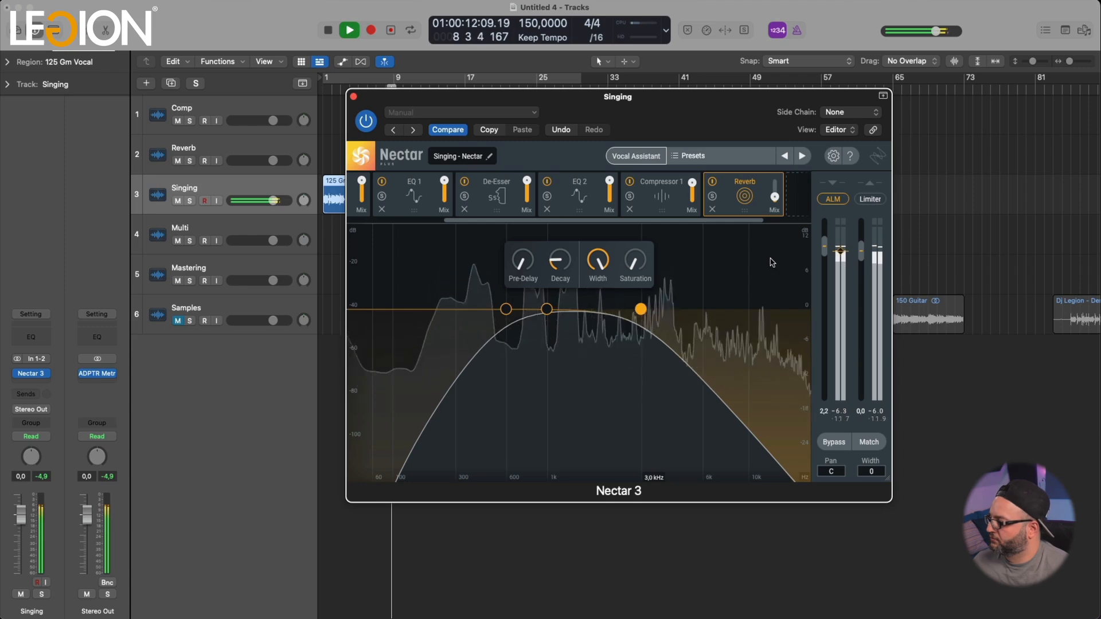
key(space)
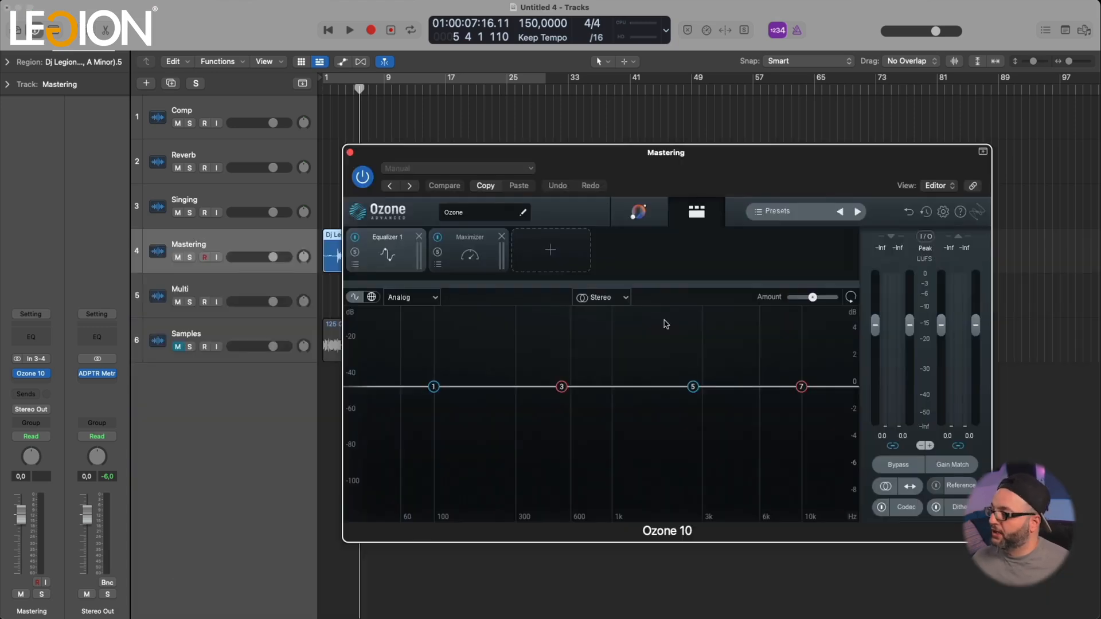
Step: Enable cycle mode on the Mastering track, shift the Ozone 10 window aside, and run its Assistant on the playing song
click(337, 89)
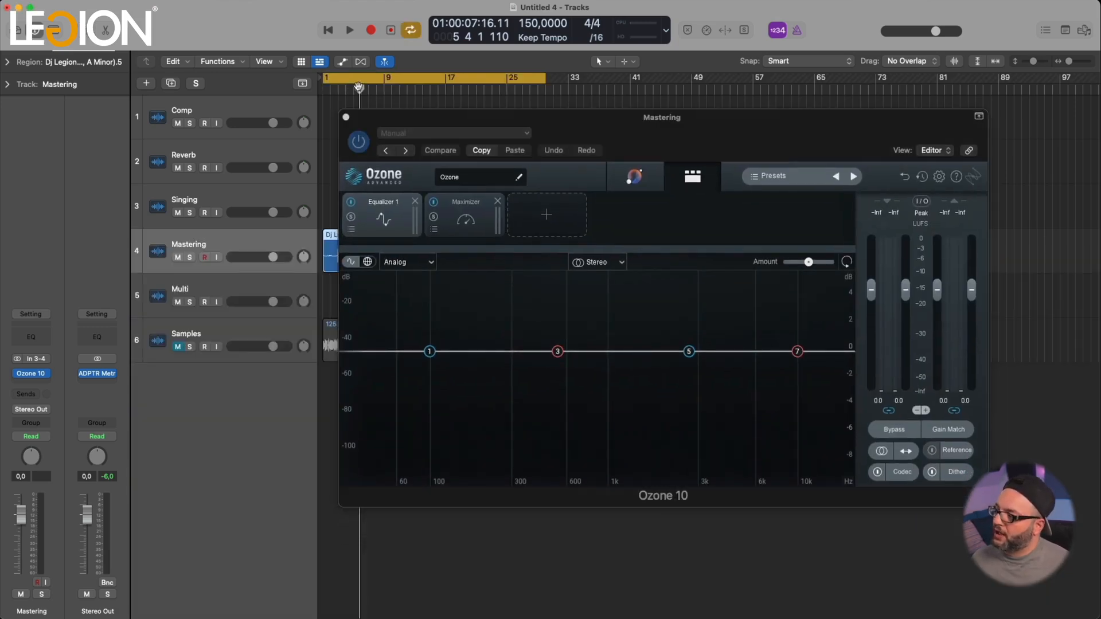
drag(550, 121, 585, 120)
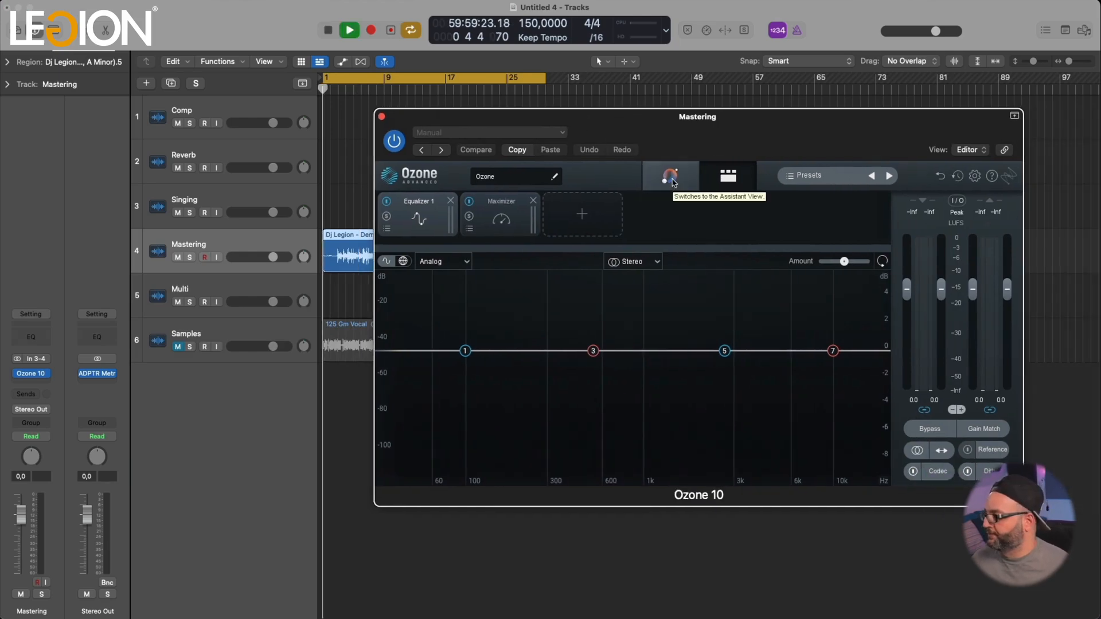
key(space)
click(670, 176)
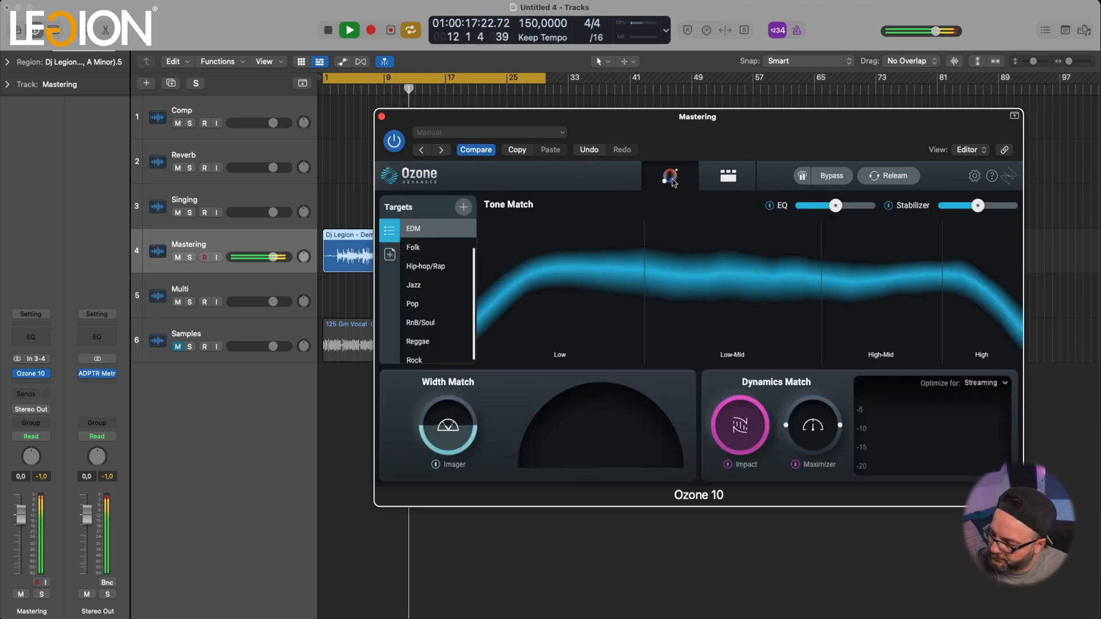
key(space)
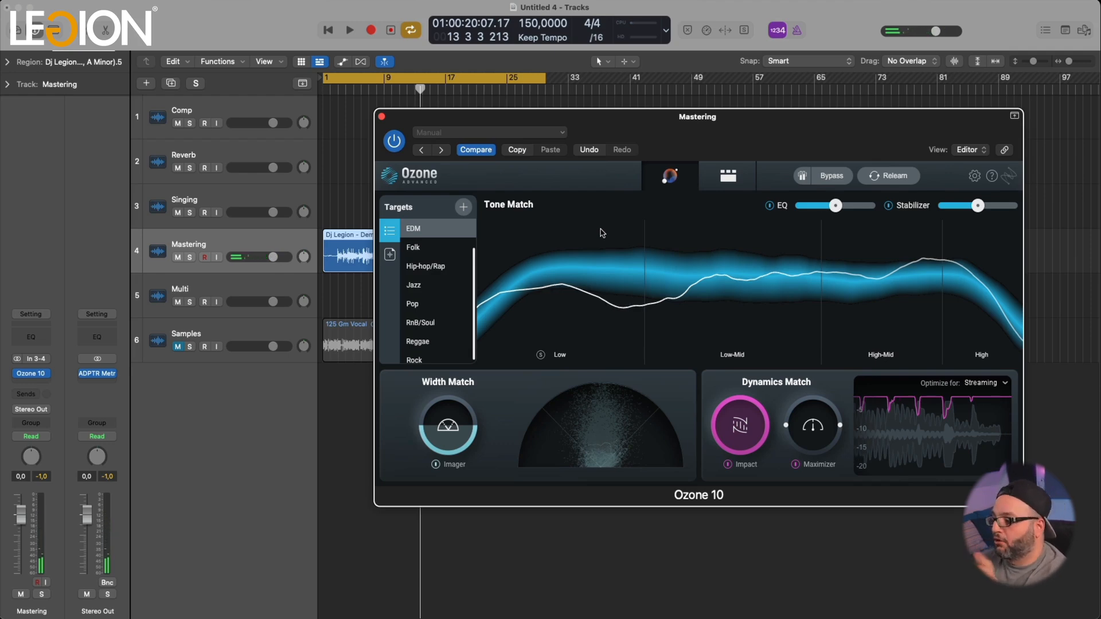
Step: Set Ozone 10's Tone Match target to Hip-hop/Rap, and play the song from the start with cycle mode off
click(427, 267)
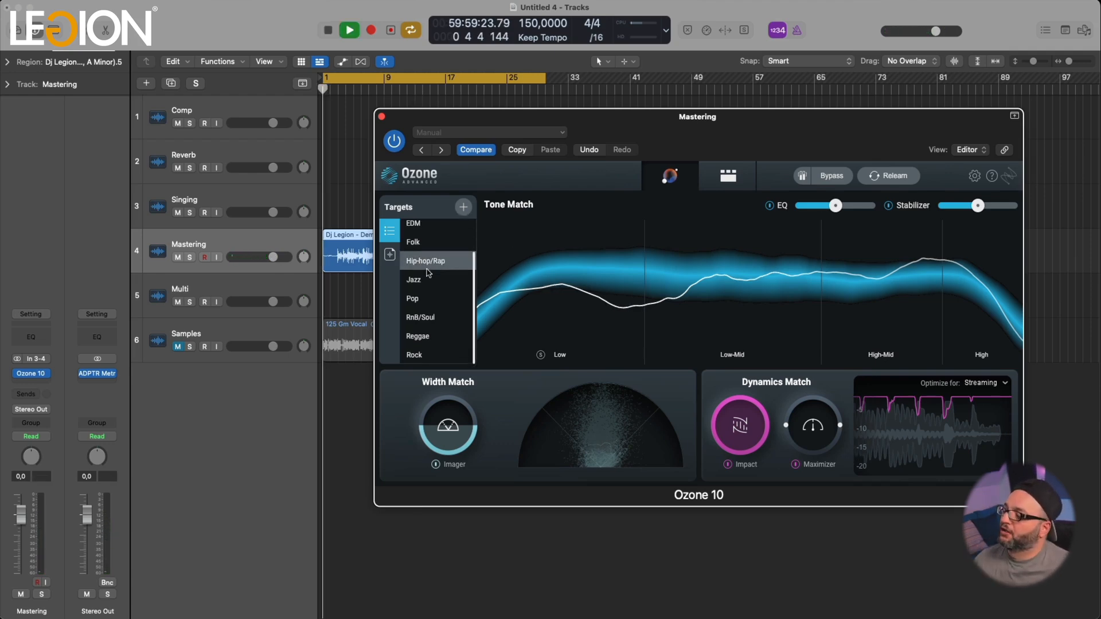
key(Return)
key(space)
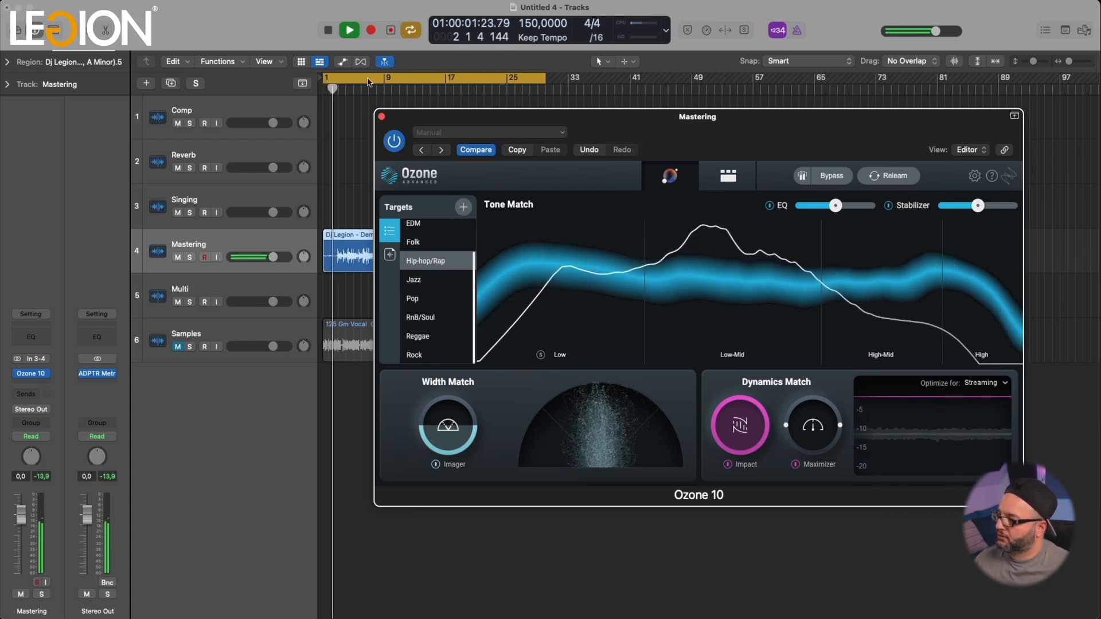
key(c)
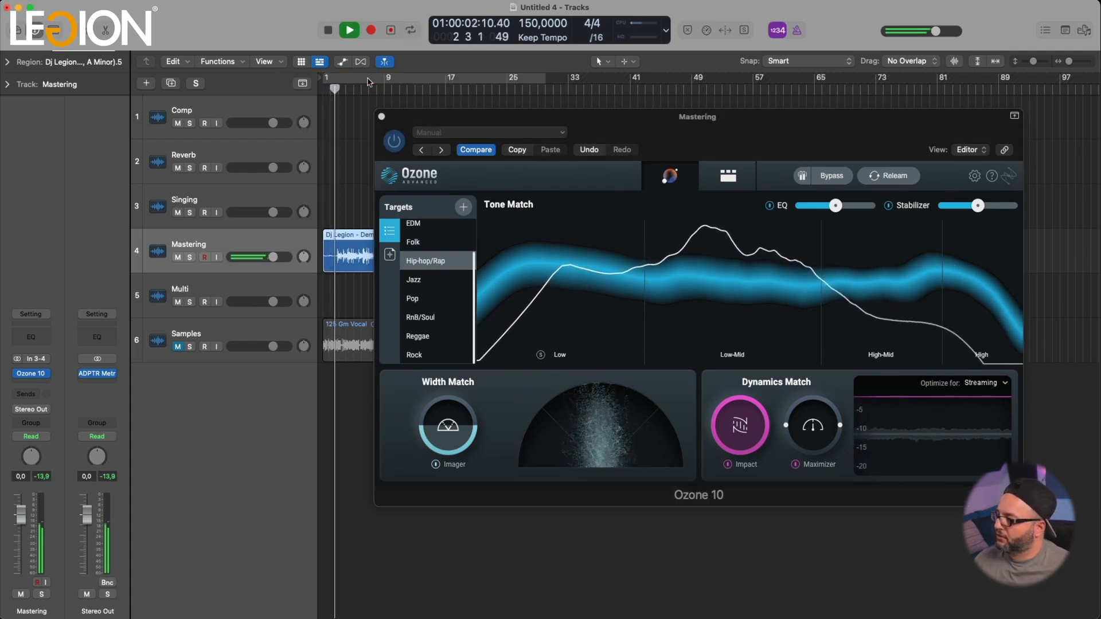
Step: Open Ozone 10's module chain, stop playback, and examine the suggested Equalizer 1, Stabilizer and Impact settings
click(738, 177)
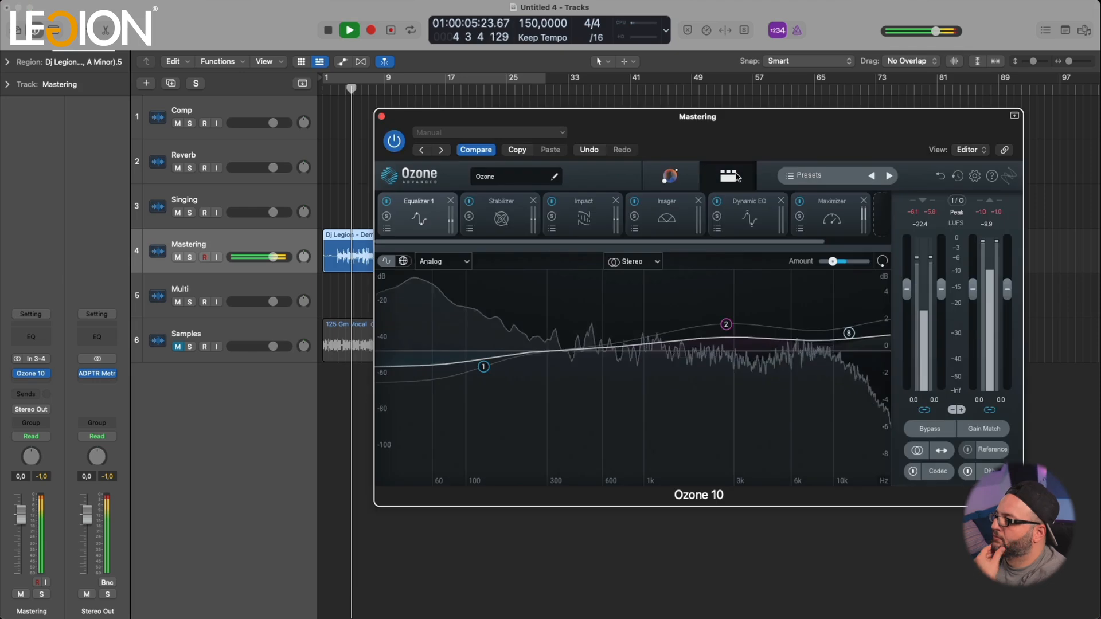
key(space)
click(502, 218)
click(420, 218)
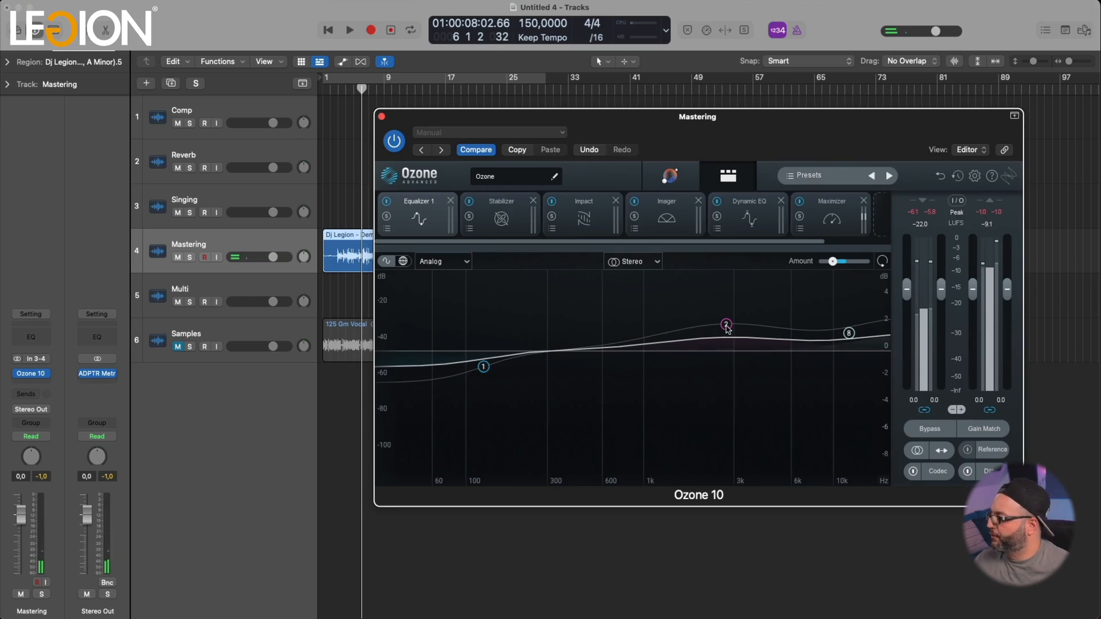
click(512, 218)
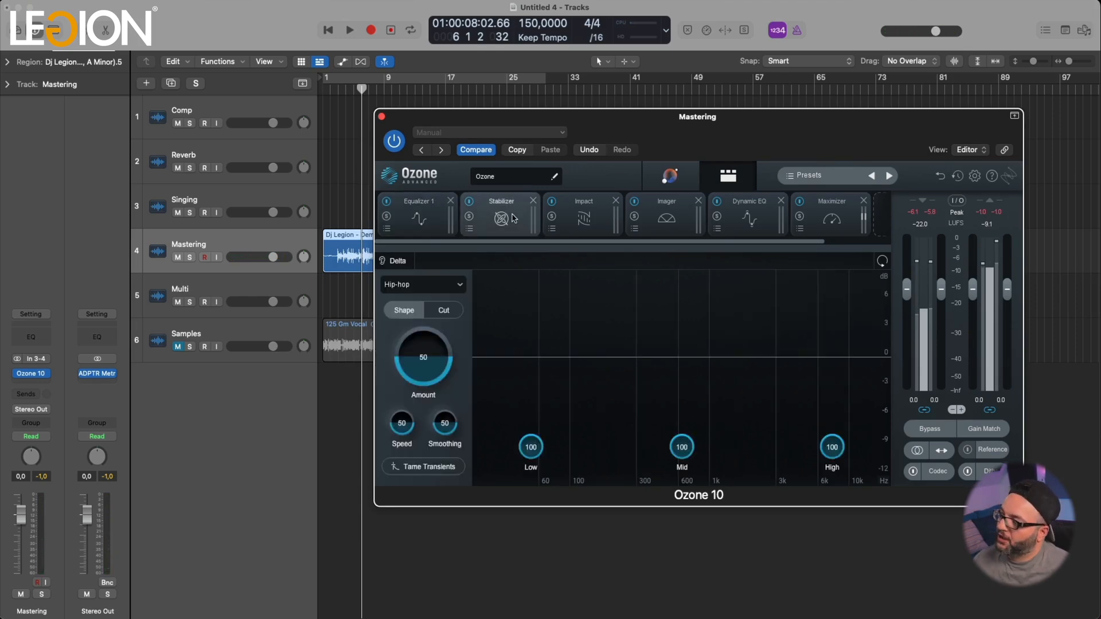
click(602, 219)
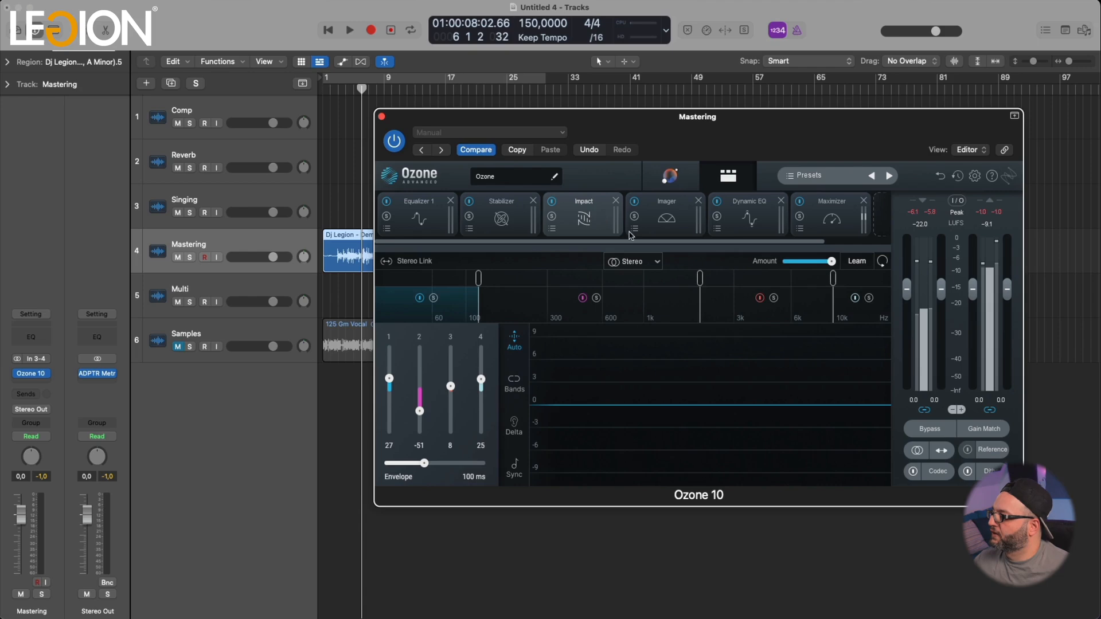
Step: Play the song while checking the Stabilizer, Impact, Imager, Dynamic EQ and Maximizer modules one after another
click(502, 218)
key(space)
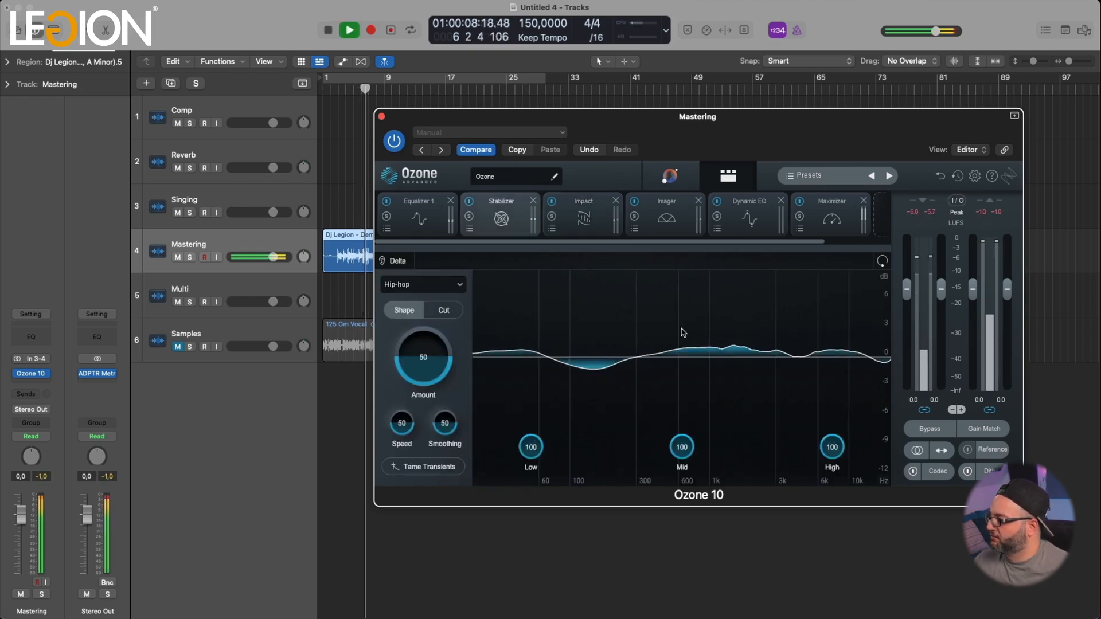
click(583, 217)
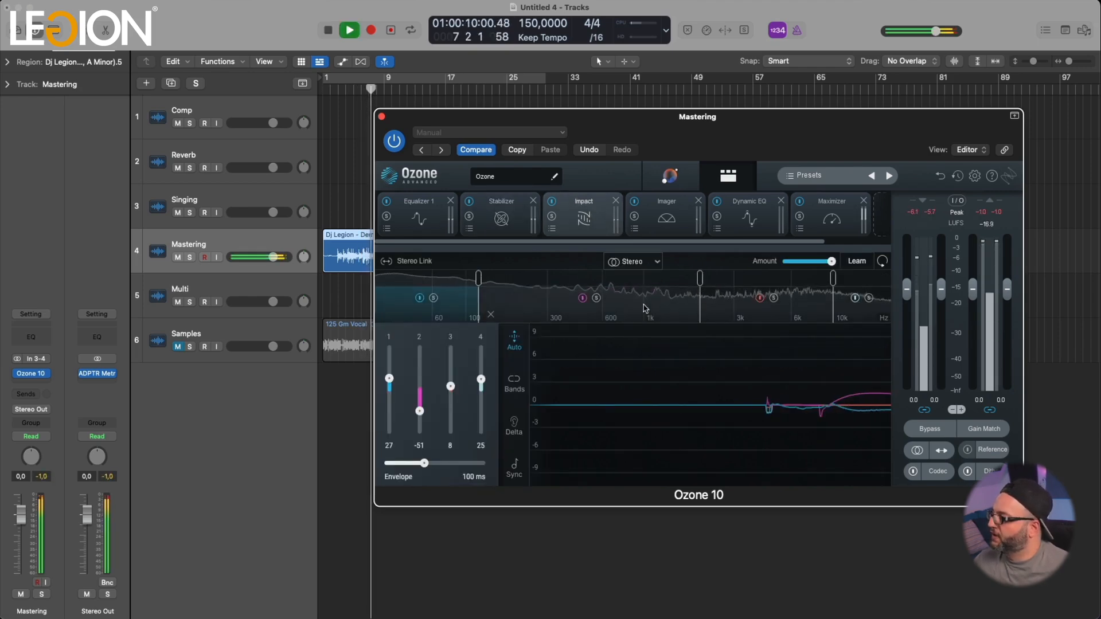
click(668, 221)
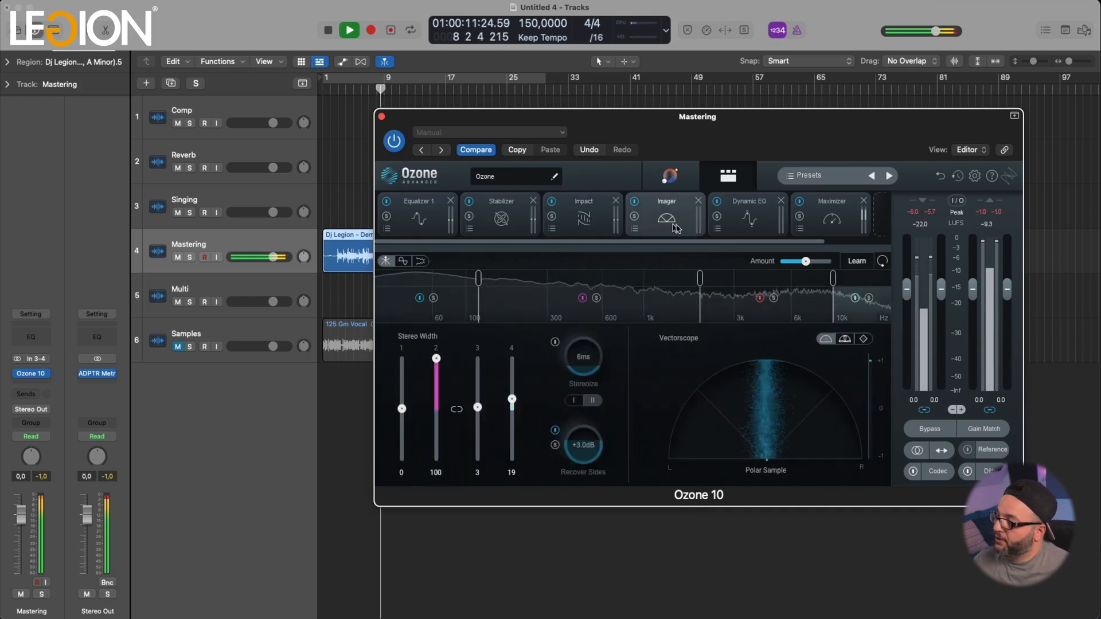
click(749, 218)
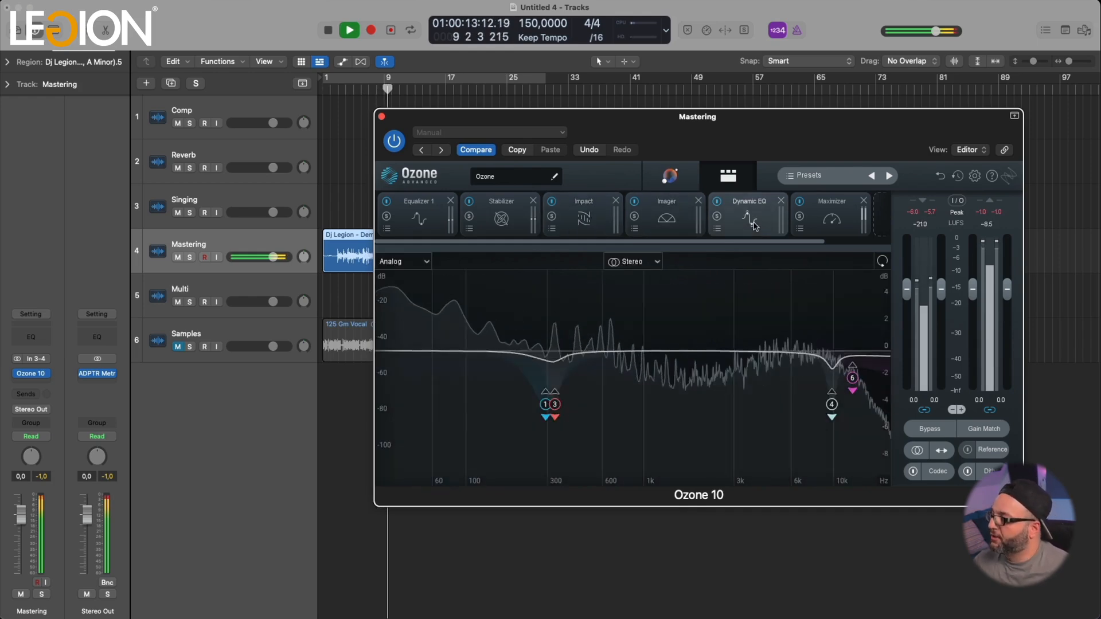
click(832, 219)
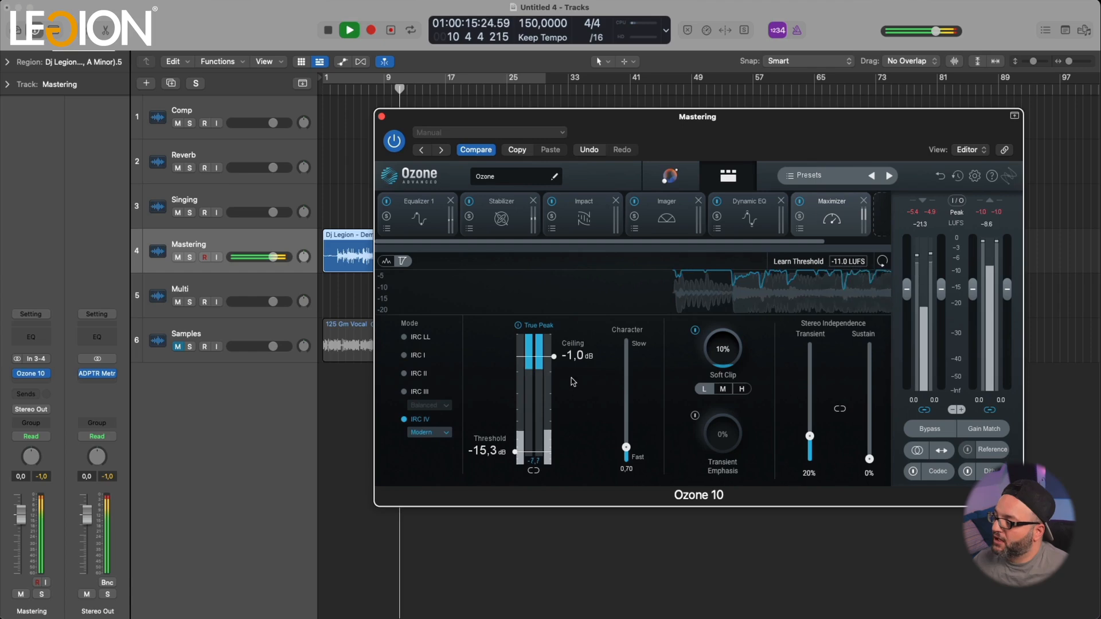
key(space)
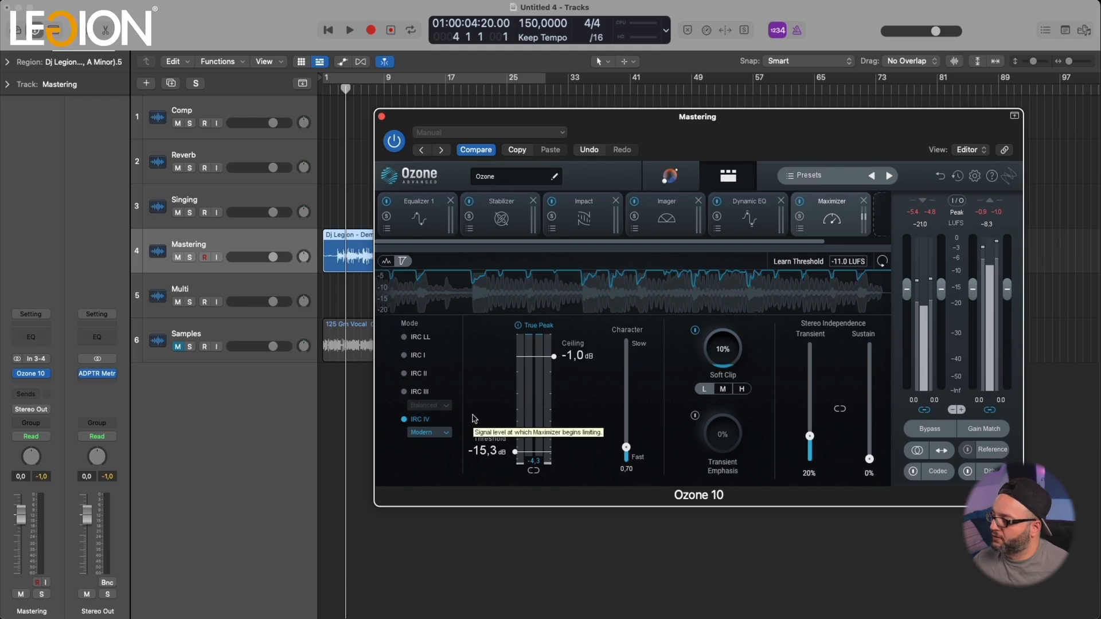
Step: Raise the Maximizer's threshold to -8.5 dB while the song plays
key(space)
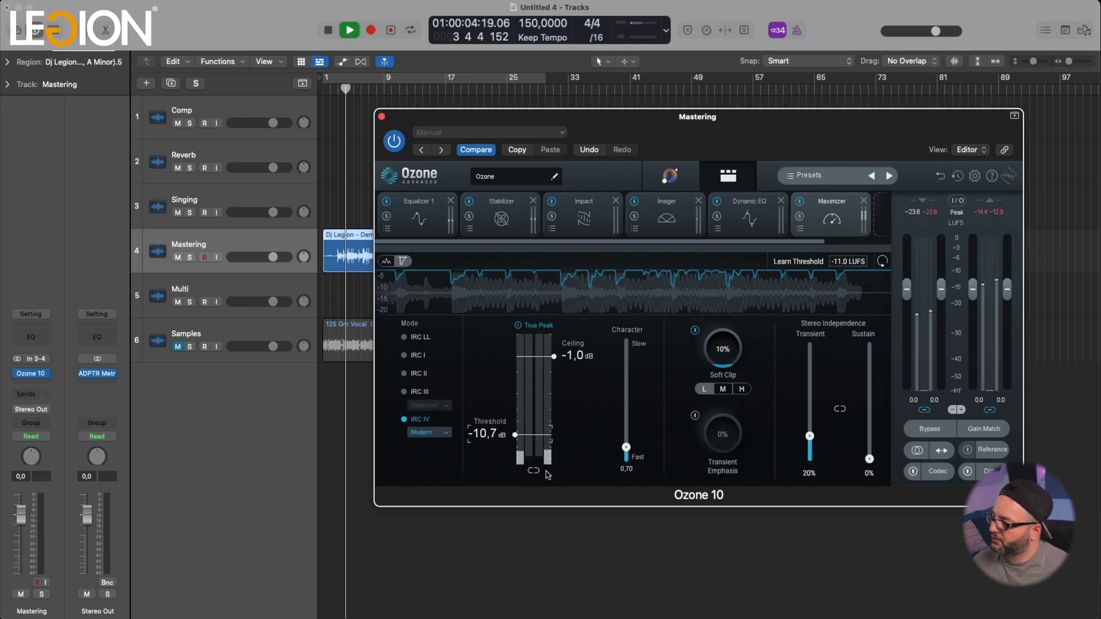
drag(515, 436, 515, 438)
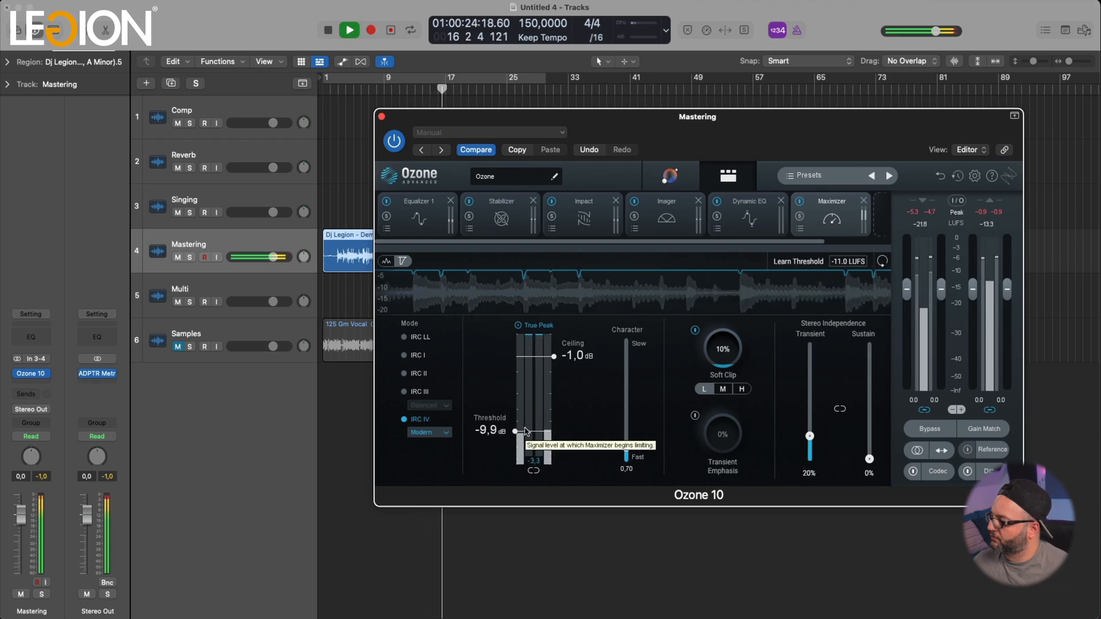
drag(528, 431, 528, 428)
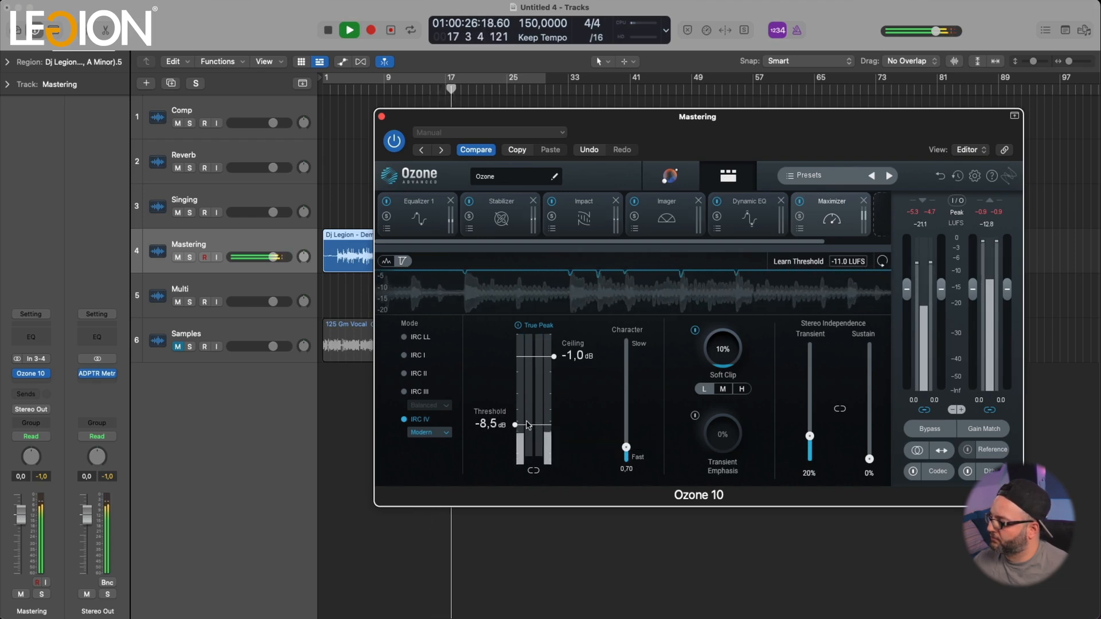
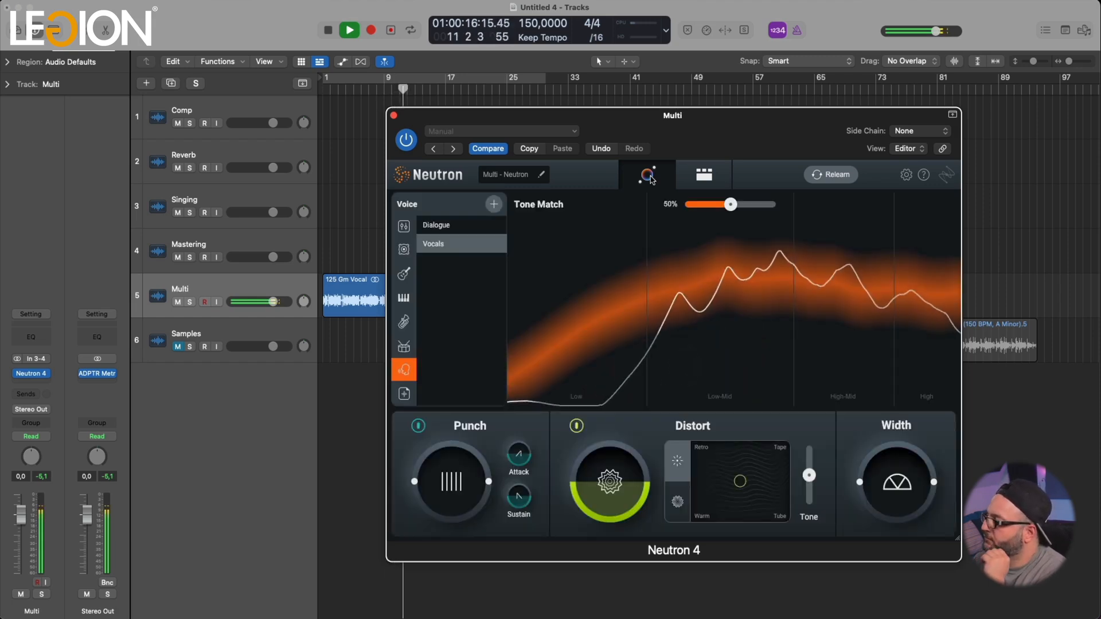
Step: Review Neutron 4's Vocals target, Sculptor and Equalizer on the Multi track, inspect Equalizer band 11, and resume playback
key(space)
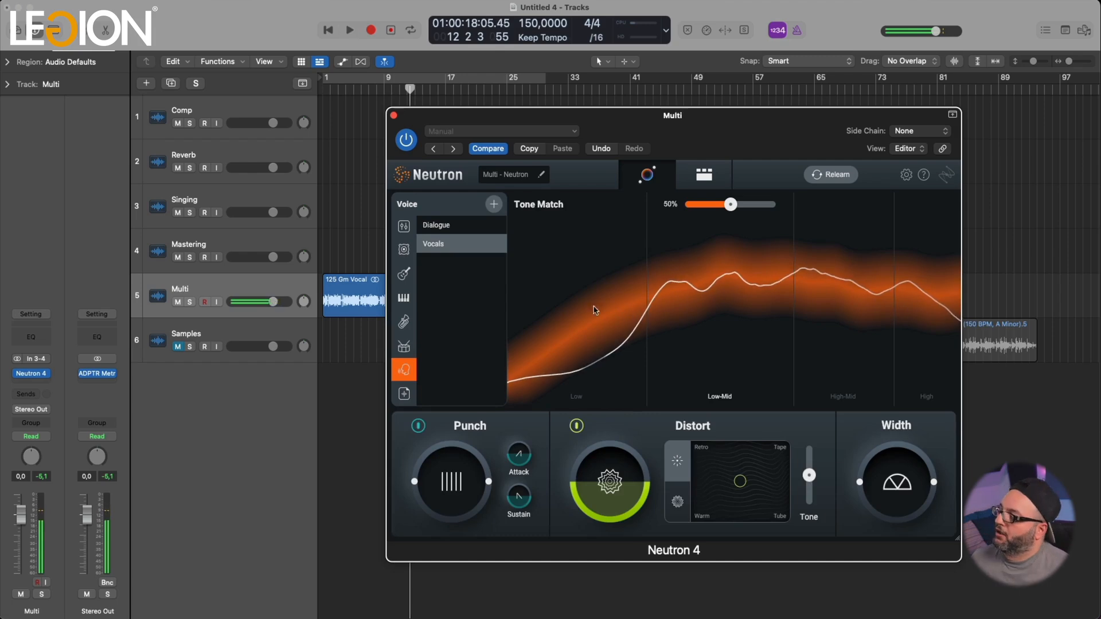
click(445, 245)
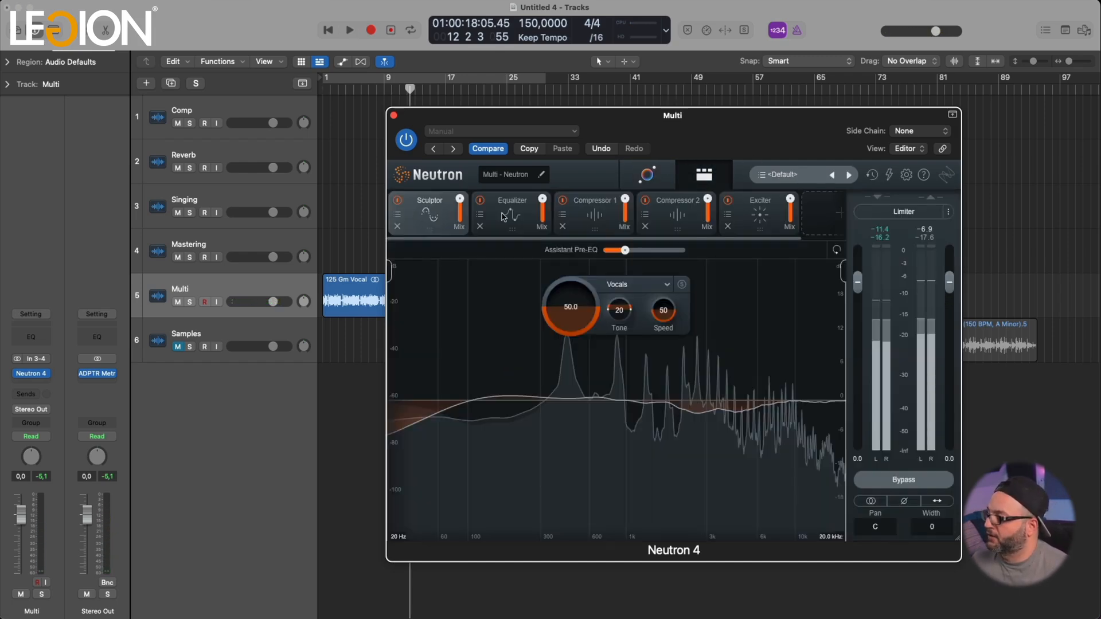
click(502, 228)
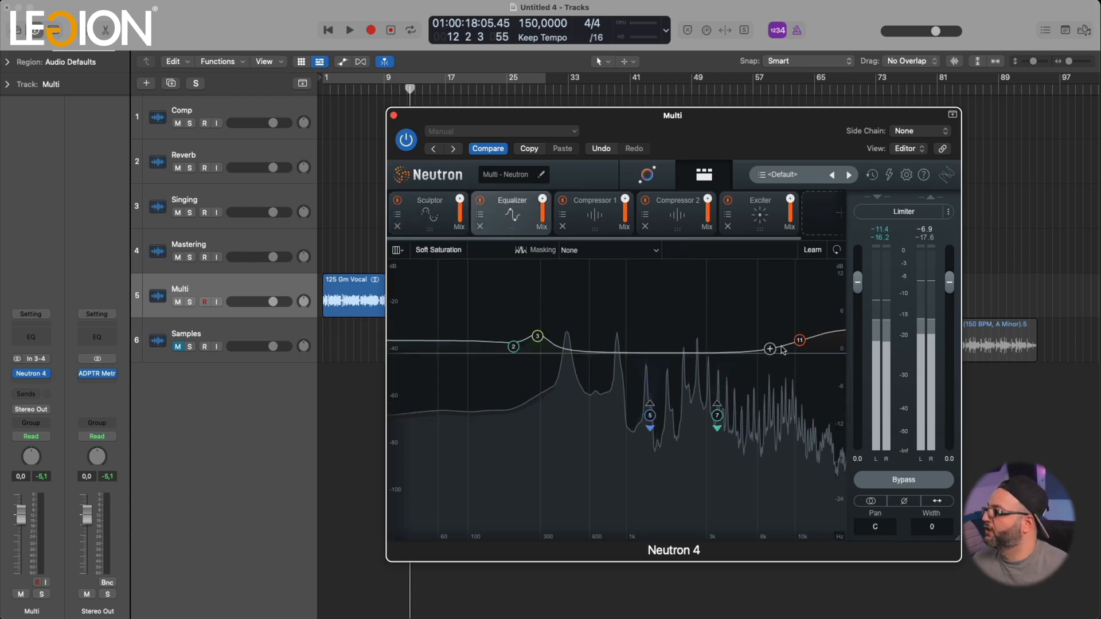
click(800, 342)
key(space)
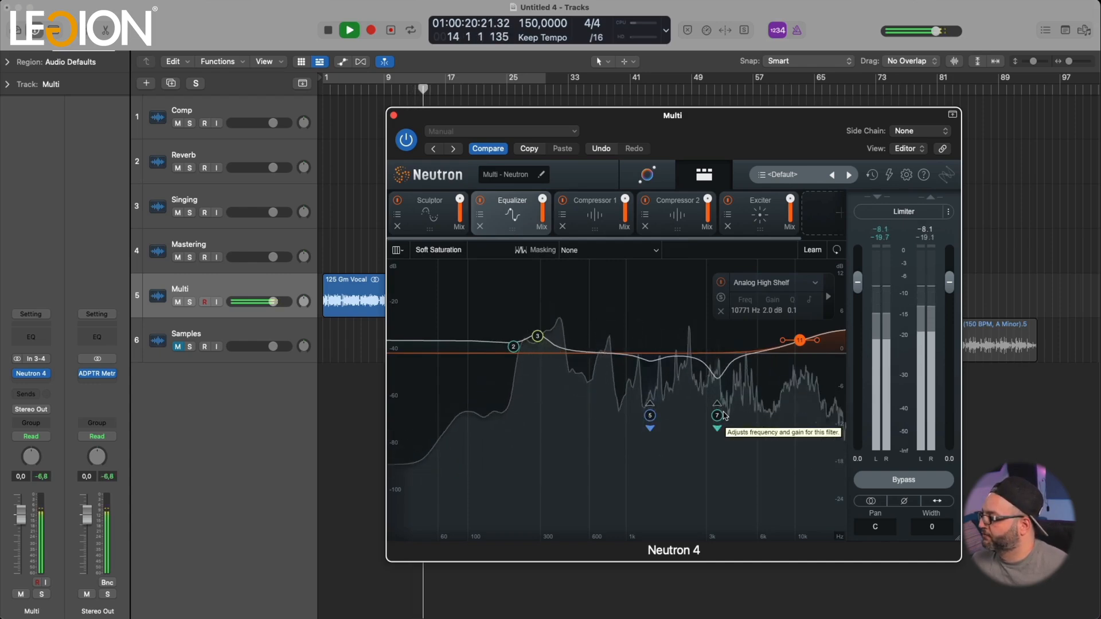
Step: Inspect Equalizer bands 5 and 7 on the vocal, playing a short passage to watch their dynamic cuts
key(space)
click(650, 416)
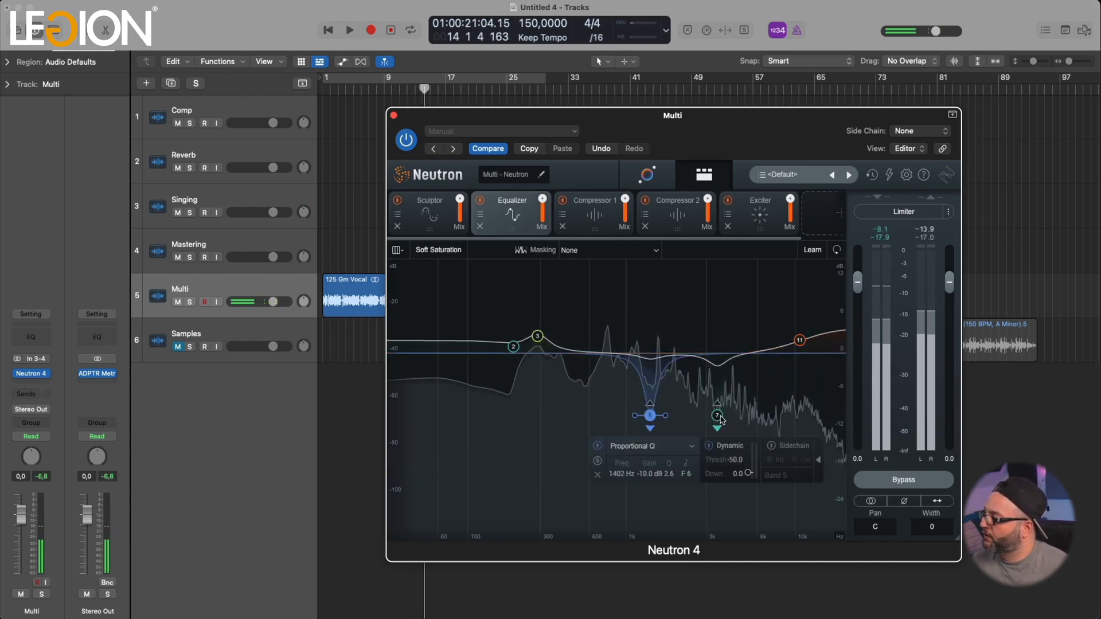
click(718, 416)
key(space)
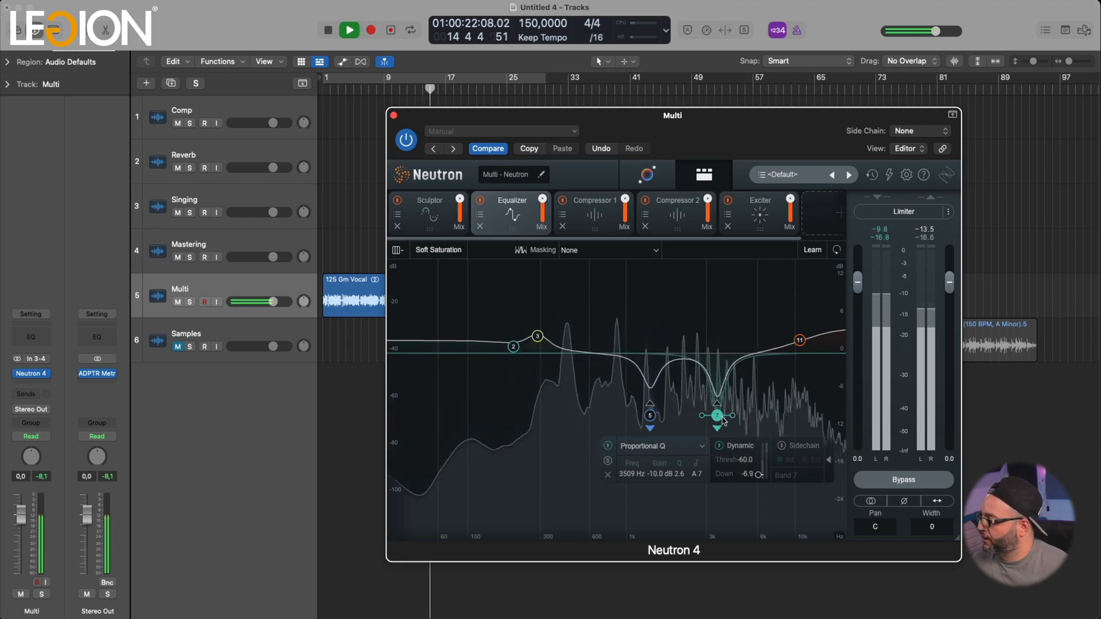
key(space)
Step: Open Compressor 1 and examine its low and high bands during a short playback of the vocal
click(607, 209)
key(space)
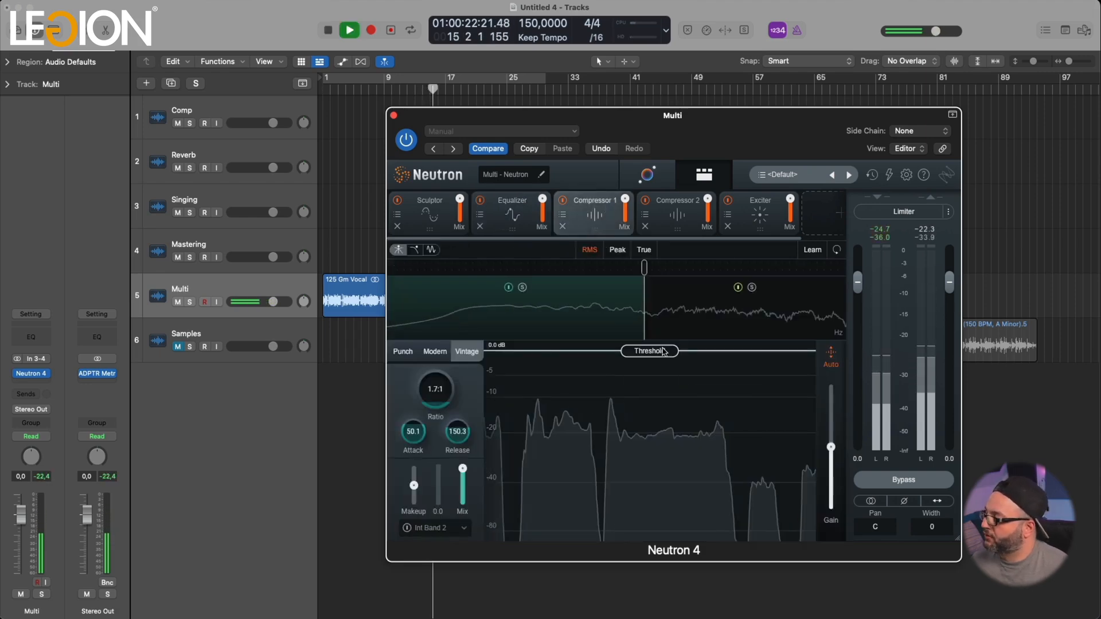
click(690, 319)
key(space)
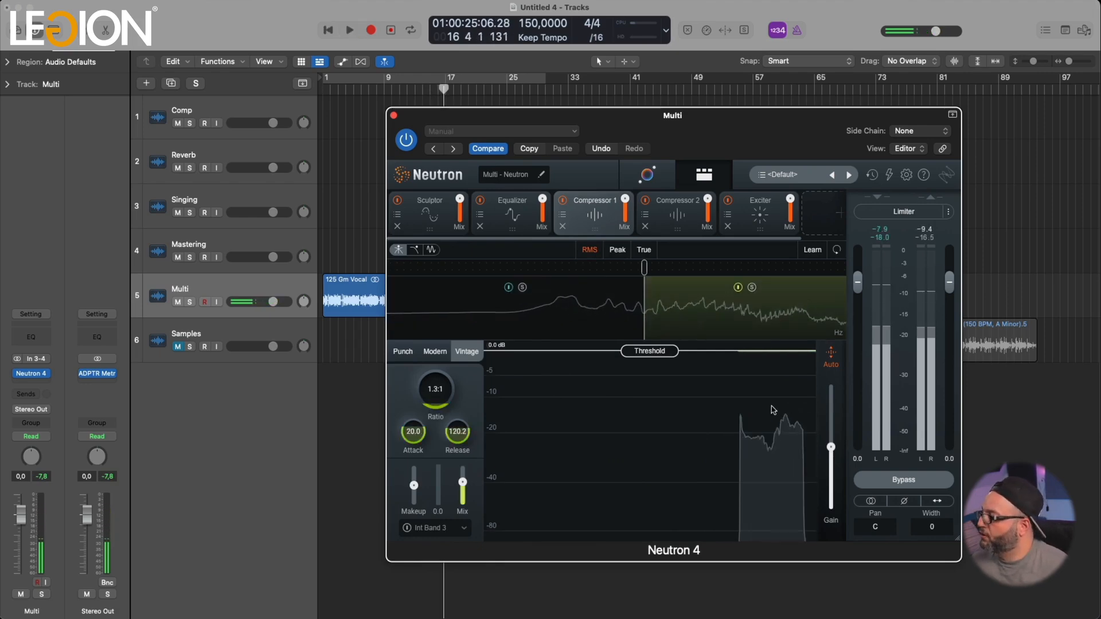
Step: Try Compressor 1's low-band threshold at -21.1 dB during playback, and return it to 0.0 dB
click(609, 321)
key(space)
drag(649, 351, 648, 437)
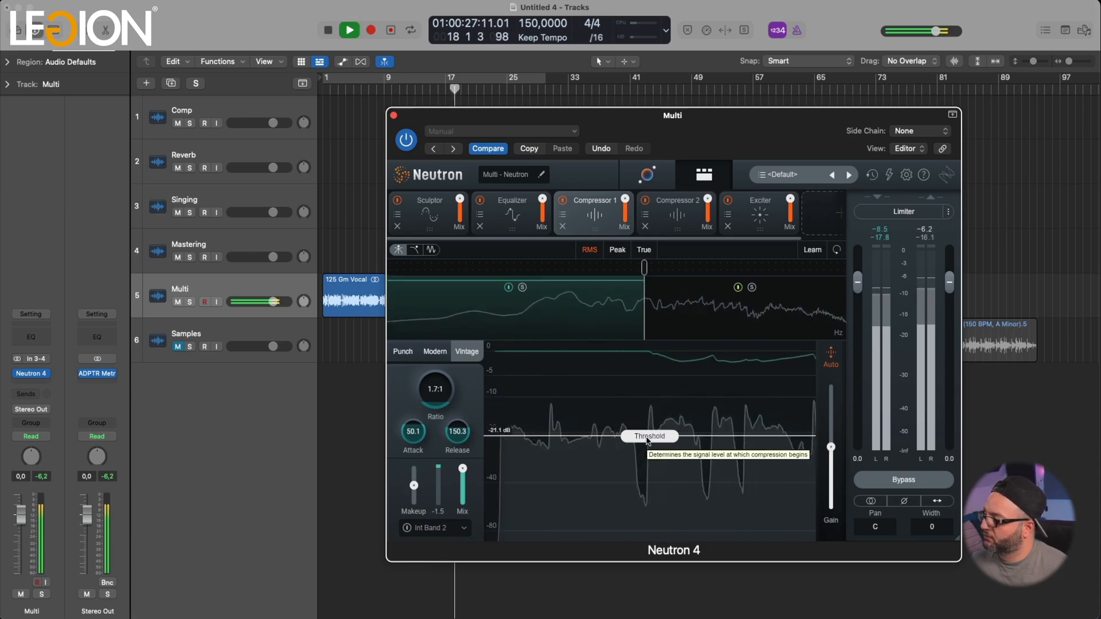
drag(648, 440, 662, 335)
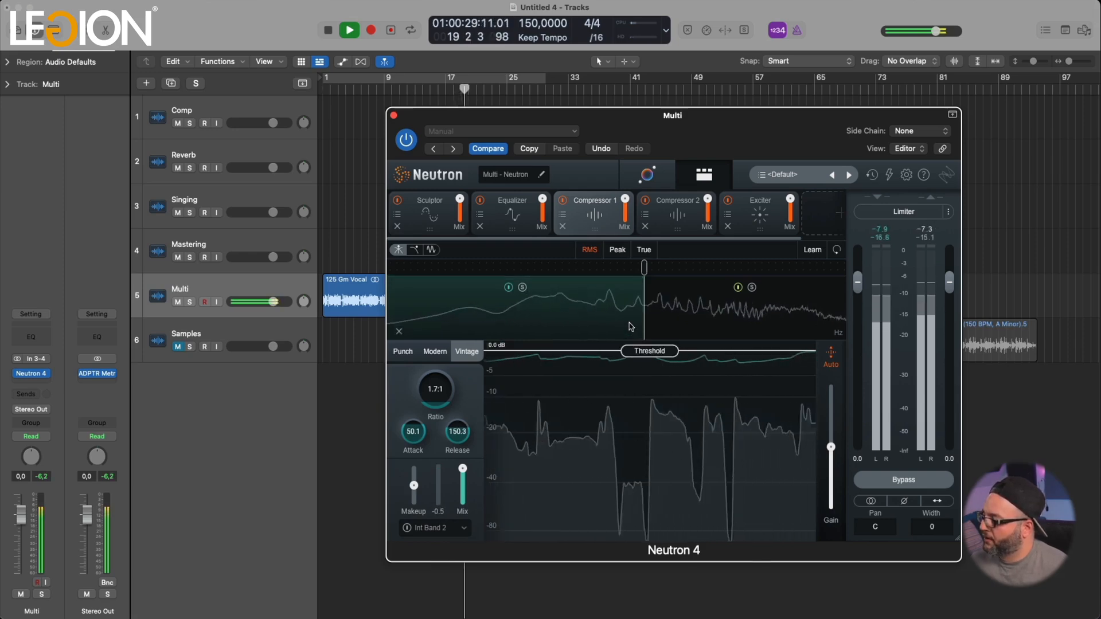
key(space)
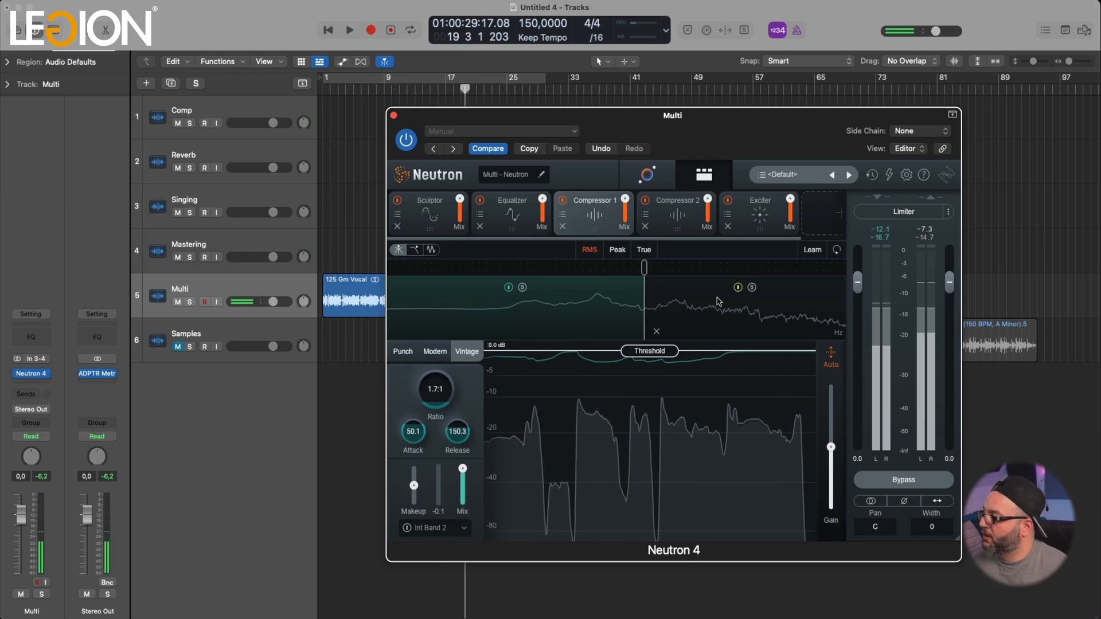
Step: Compare Compressor 1's two bands, and review Compressor 2's middle and high bands while the vocal plays
click(718, 301)
click(590, 313)
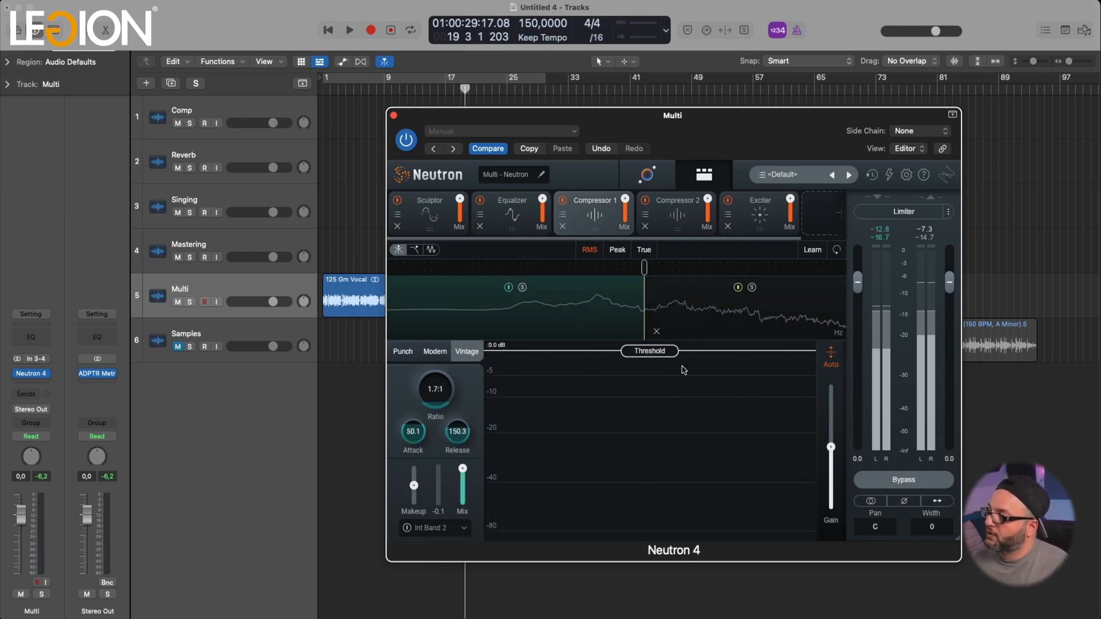
click(667, 213)
click(668, 336)
key(space)
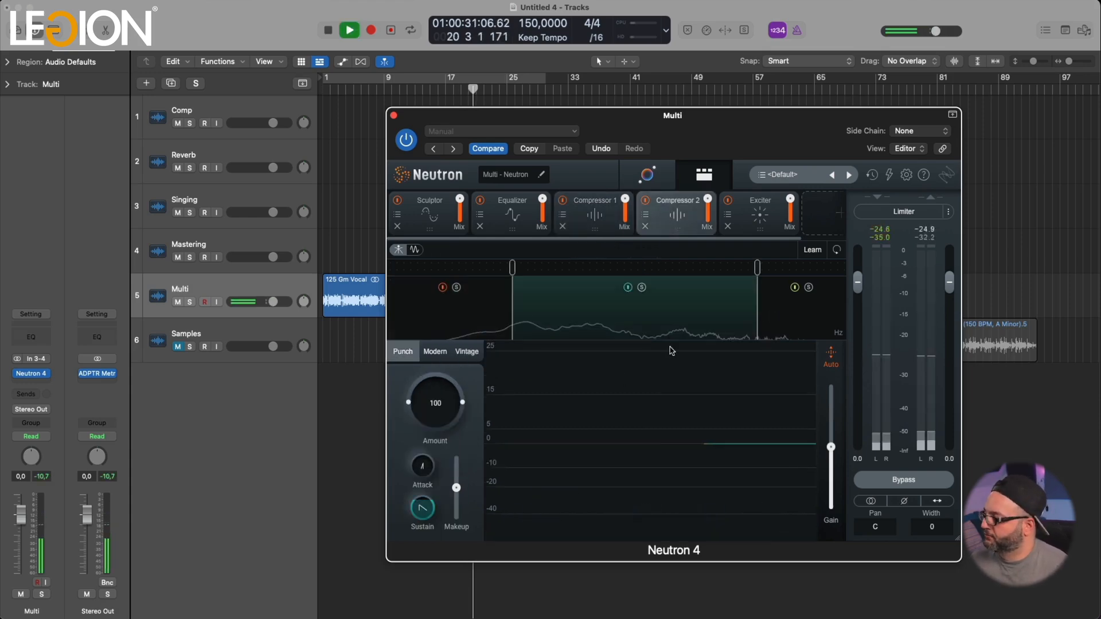
click(794, 318)
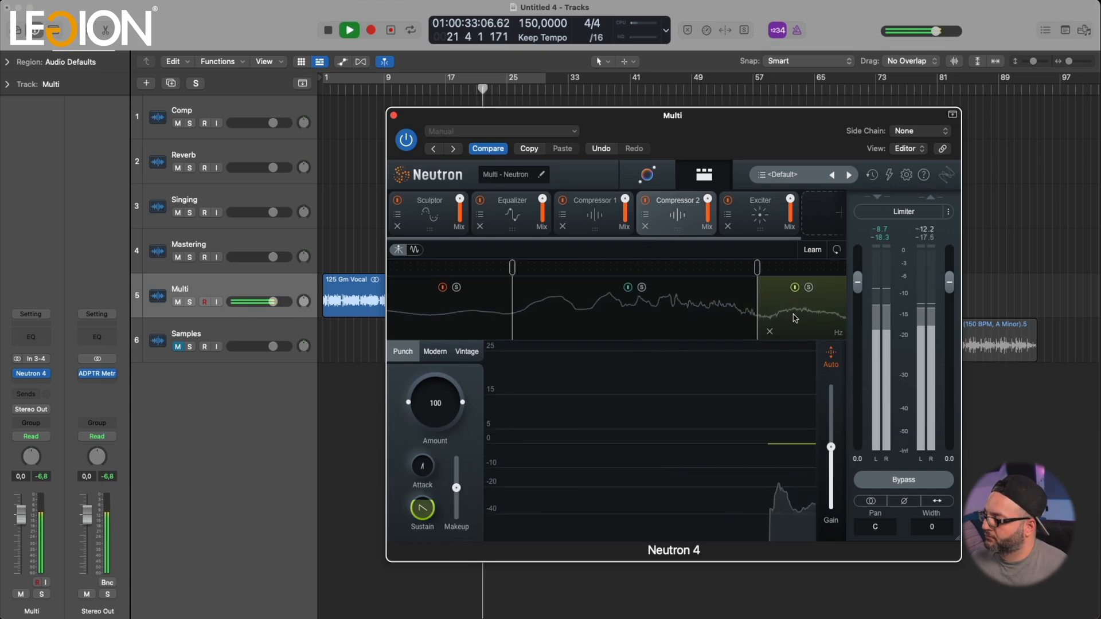
key(space)
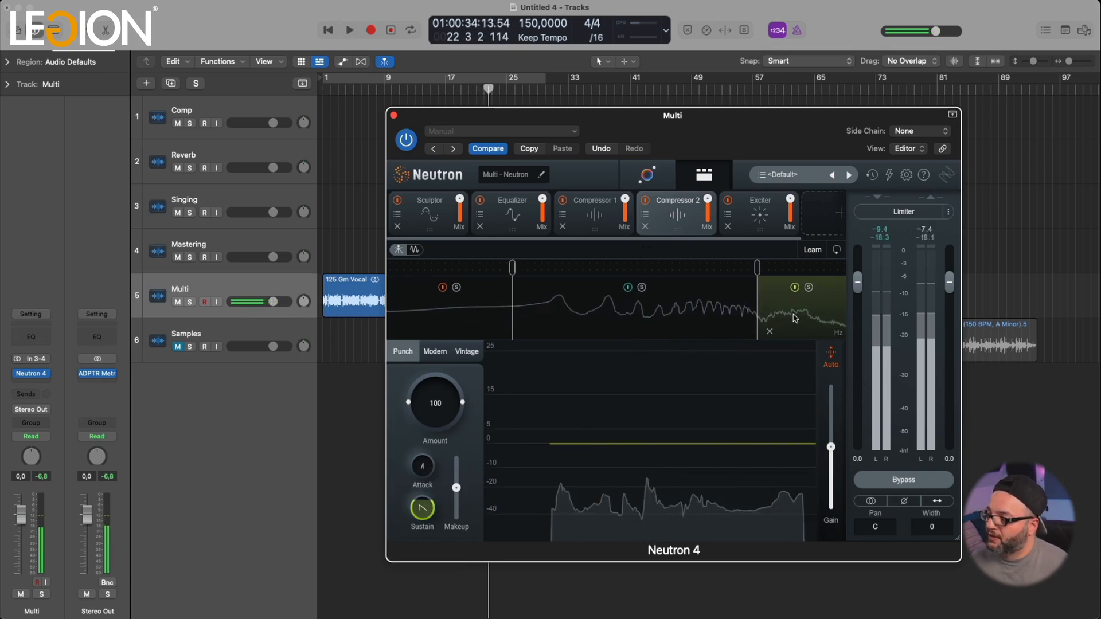
Step: Inspect the Exciter's high band and compare the playing vocal with the Exciter disabled and enabled, twice
click(770, 205)
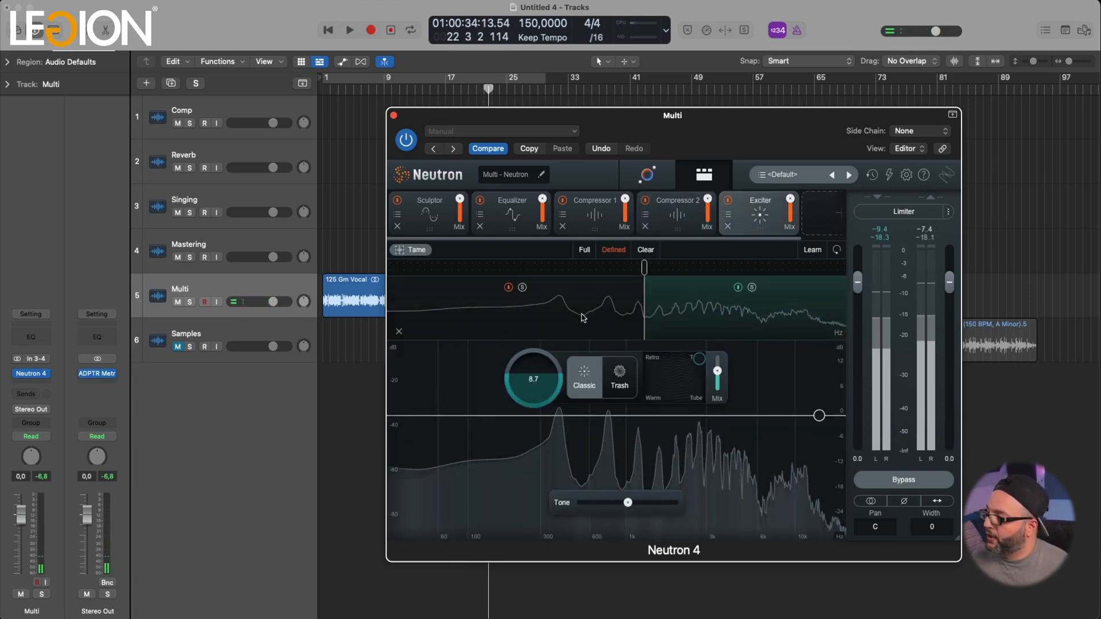
click(729, 312)
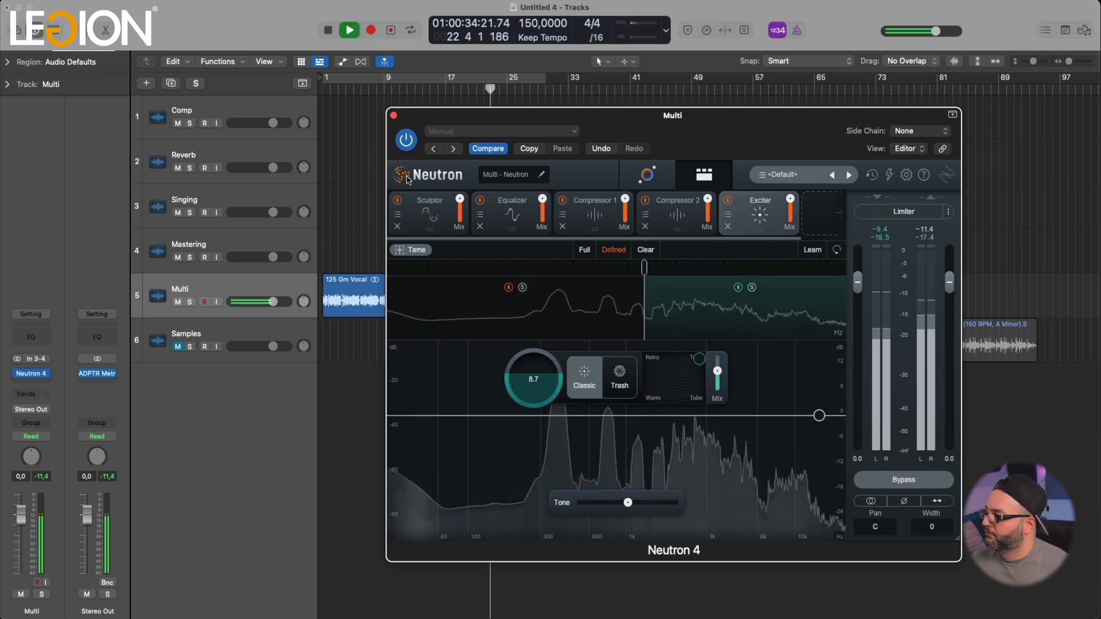
click(728, 201)
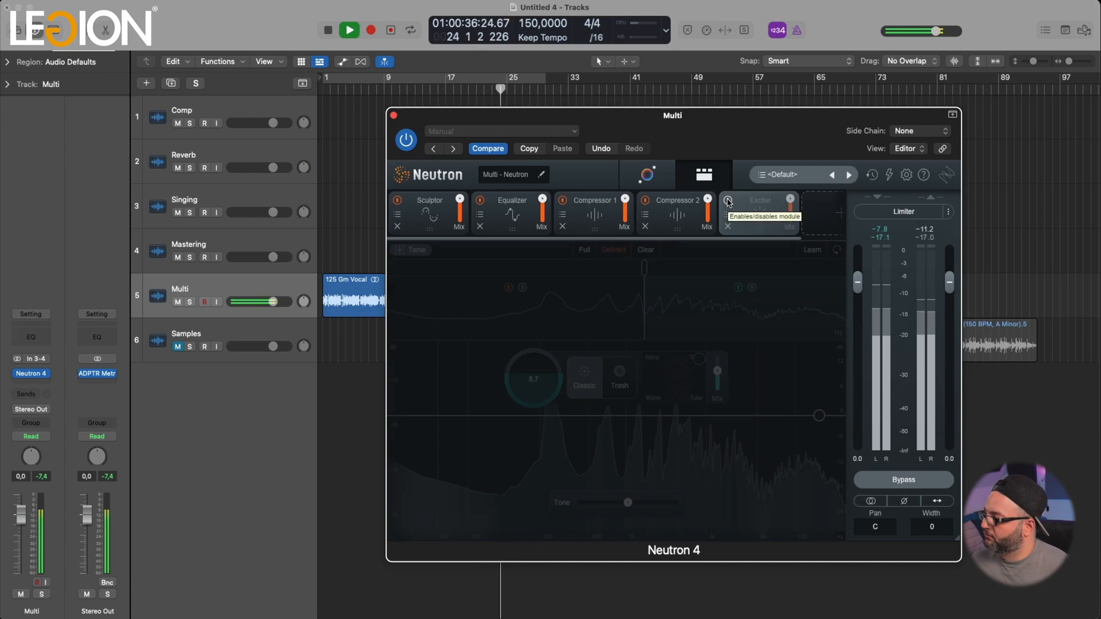
click(728, 201)
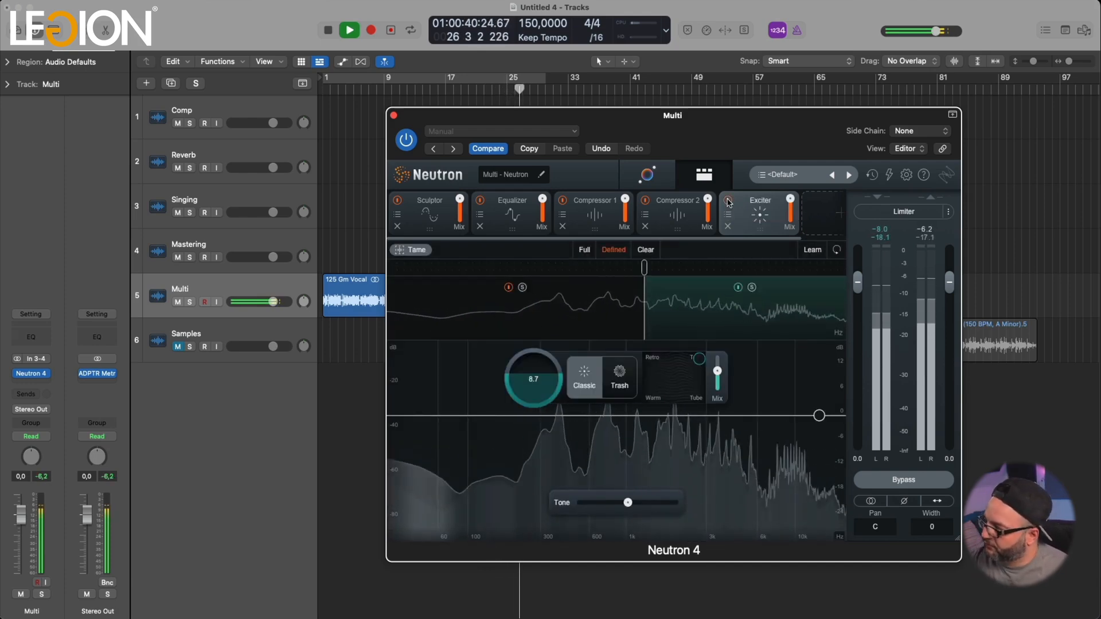
click(728, 201)
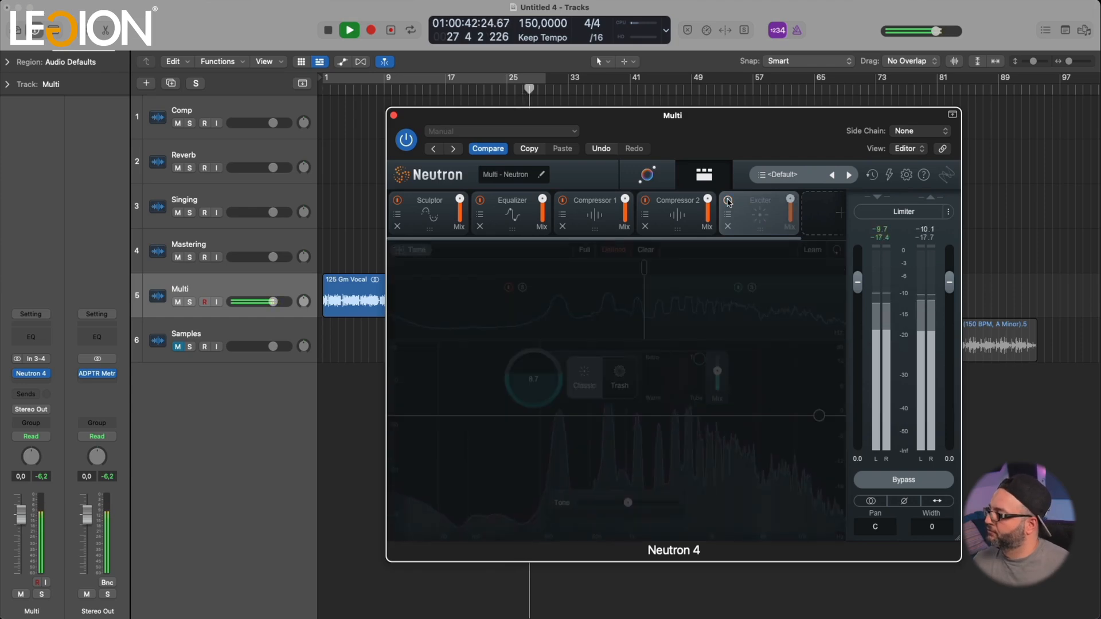
click(728, 201)
key(space)
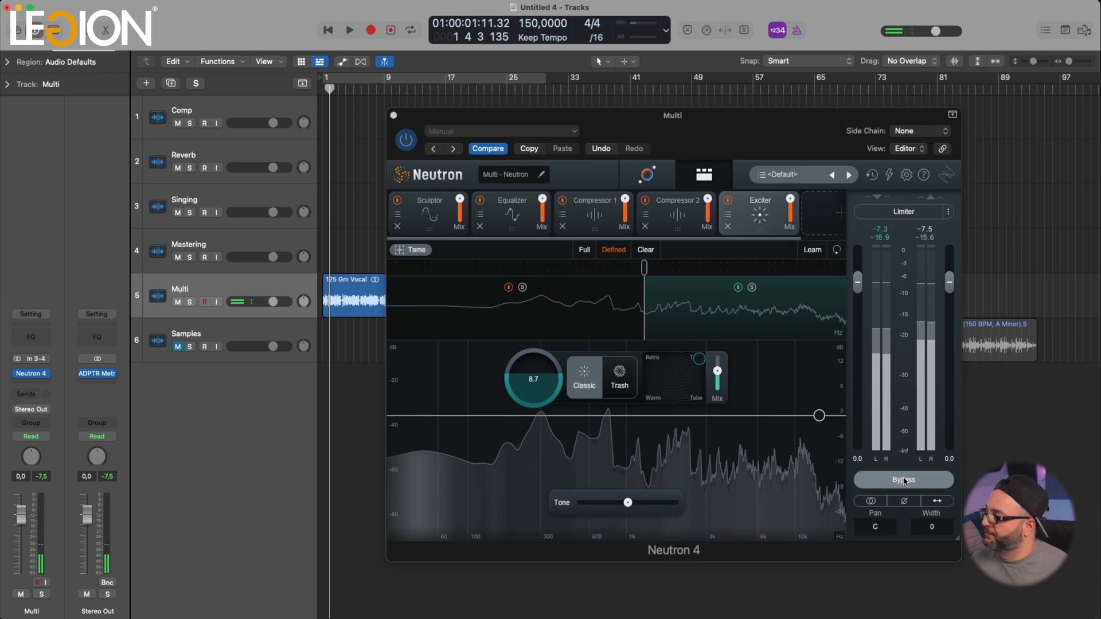
Step: Play the vocal from the beginning and compare the sound with Neutron's global bypass on and off several times
key(space)
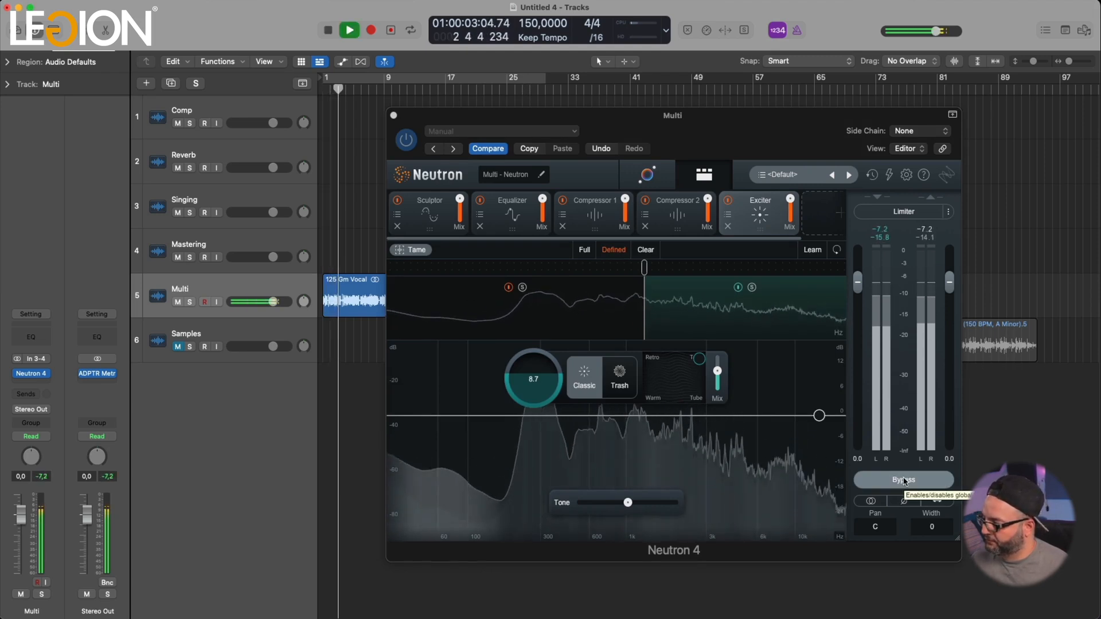
click(904, 480)
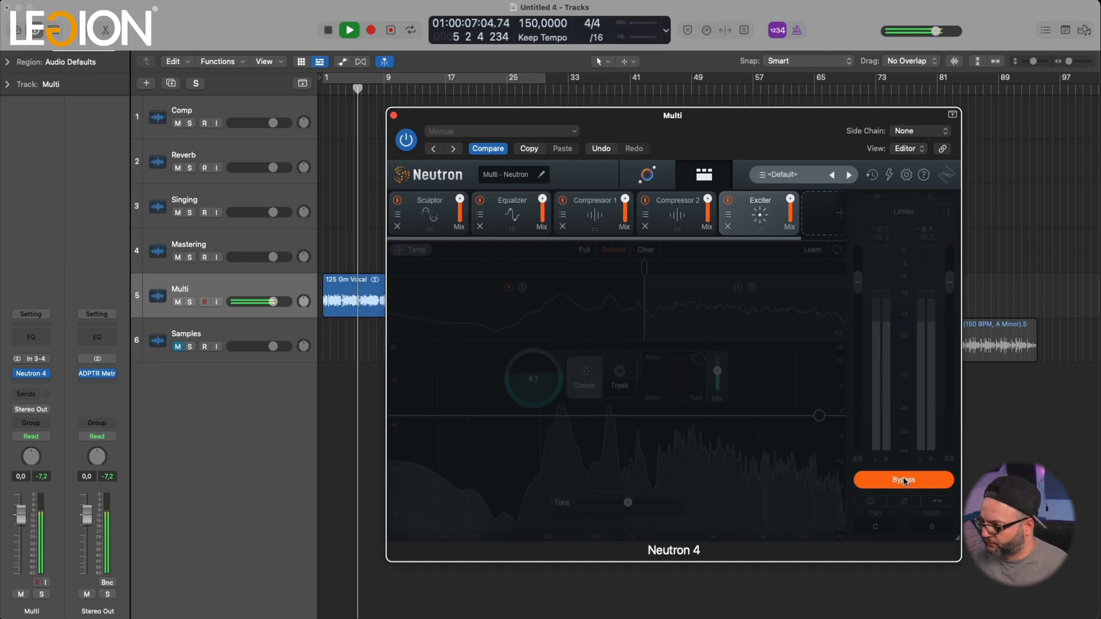
click(904, 480)
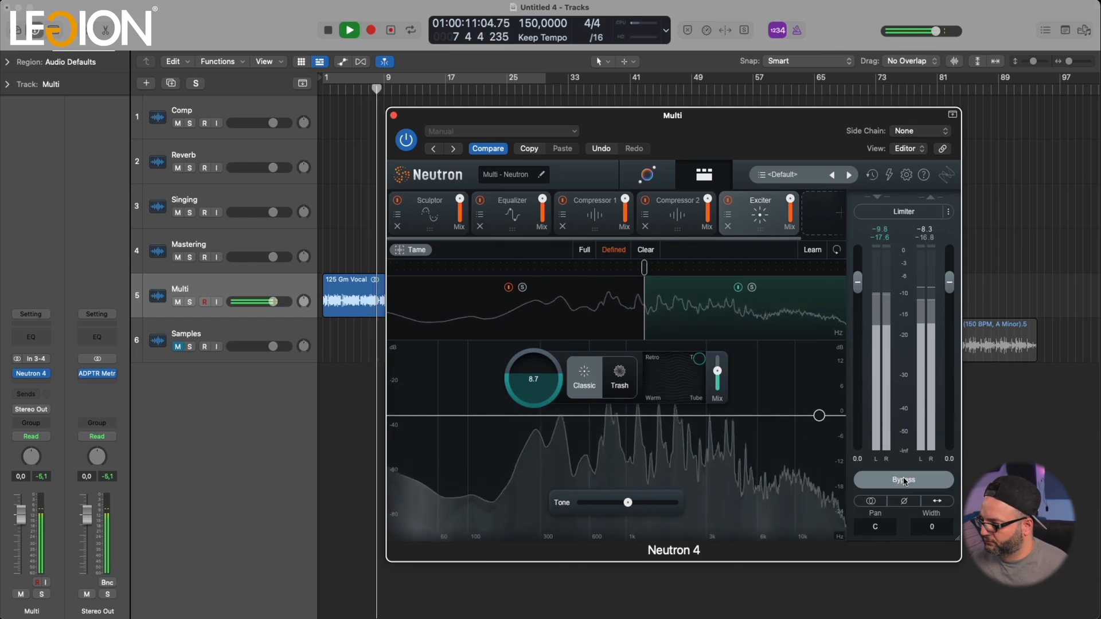
click(904, 481)
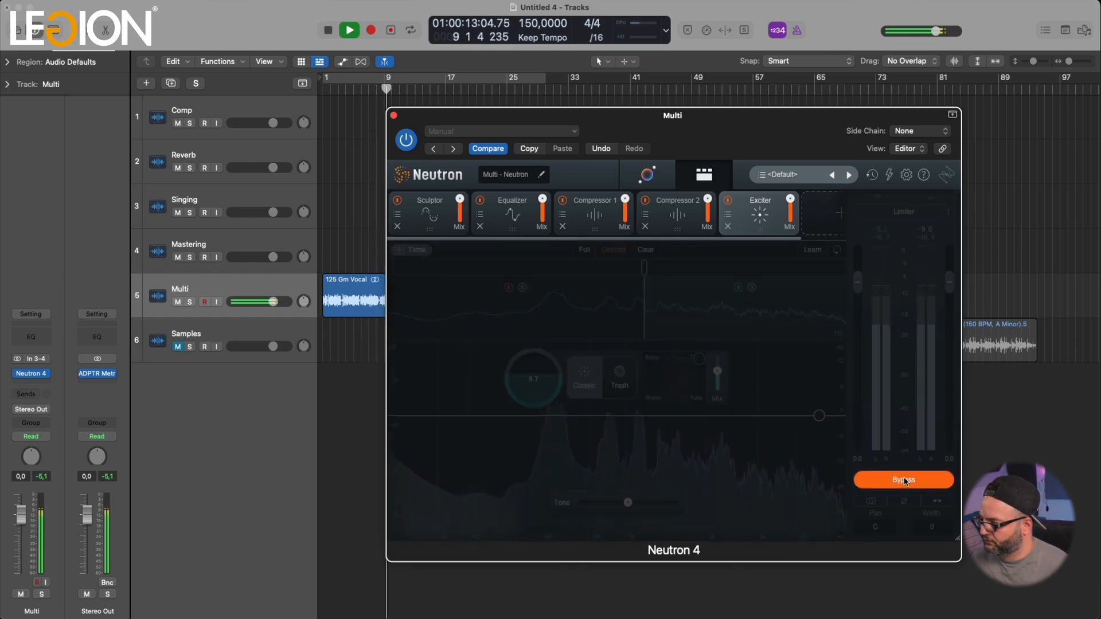
click(904, 481)
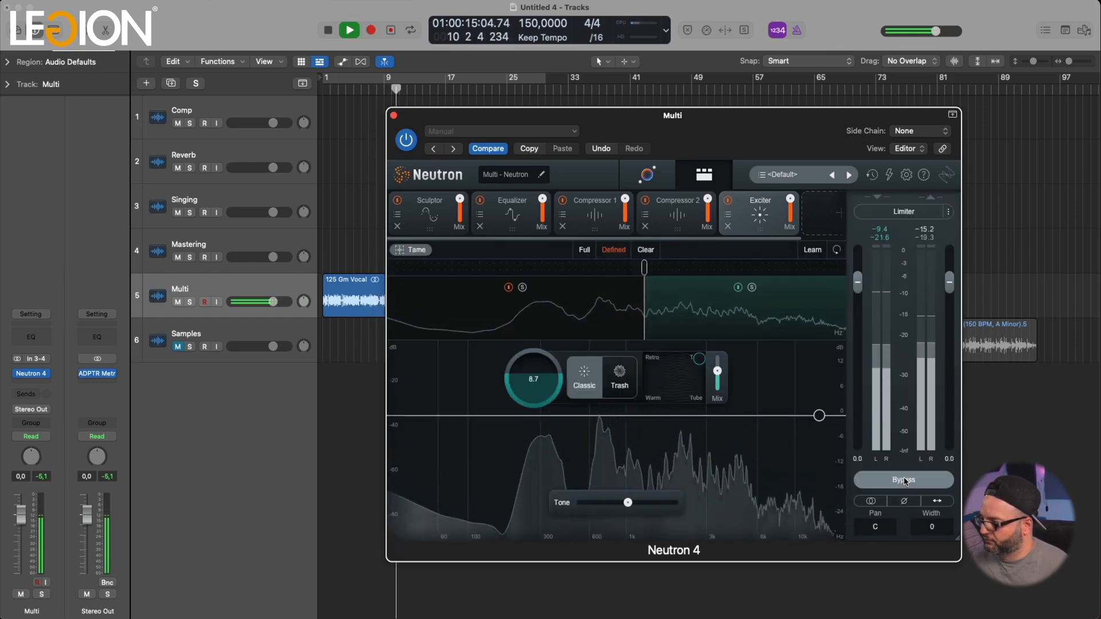
click(904, 480)
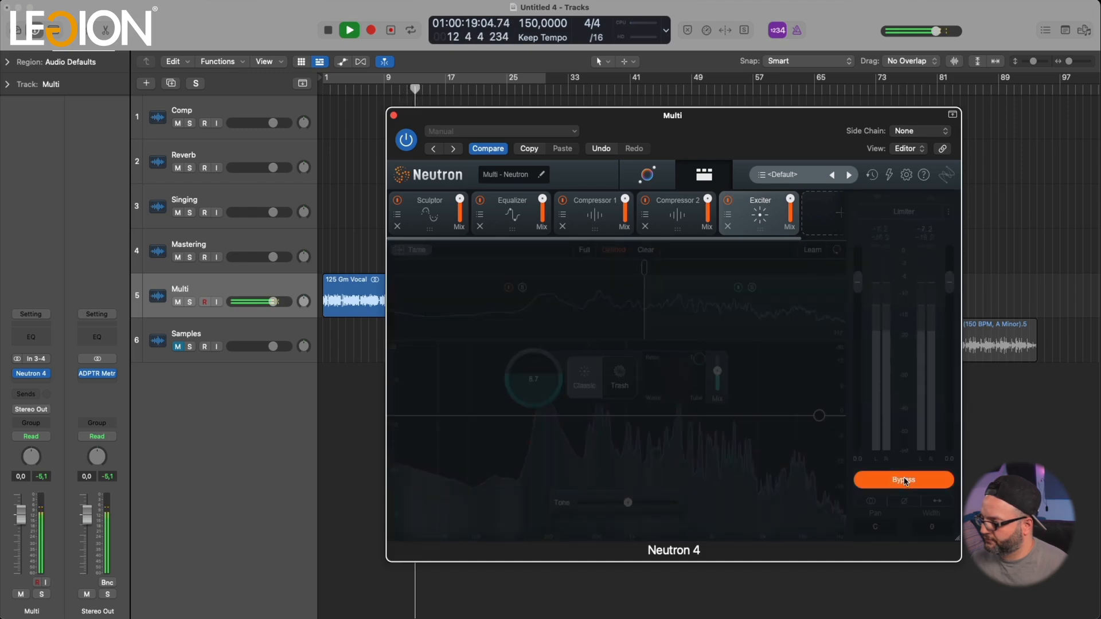
click(904, 480)
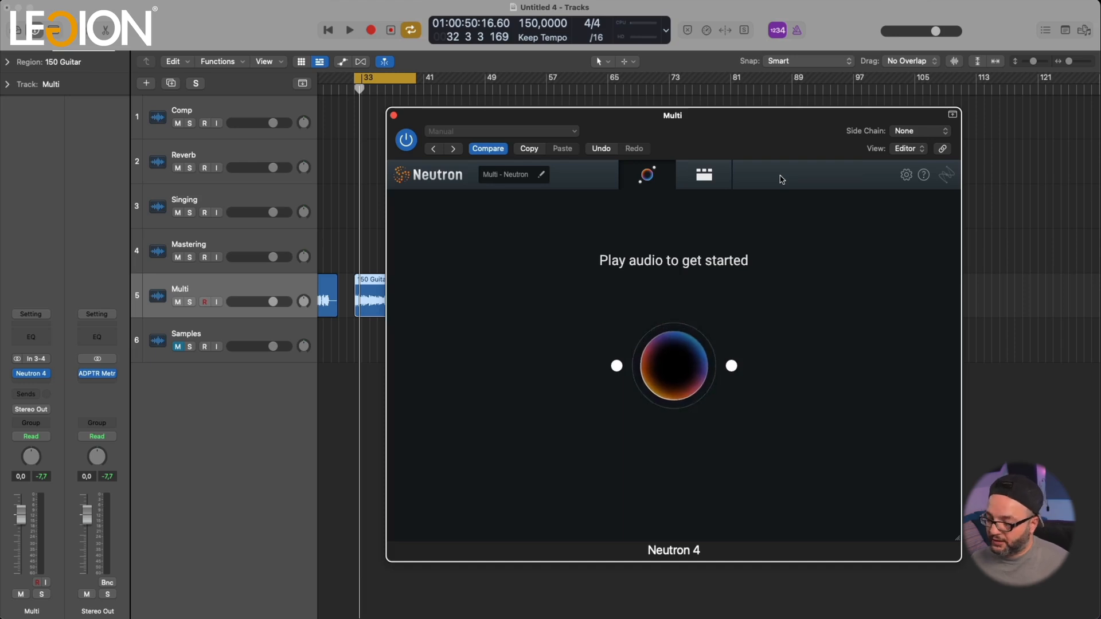
Step: Play the 150 Guitar region for Neutron's assistant to analyze, and inspect band 2 of the suggested Equalizer
key(space)
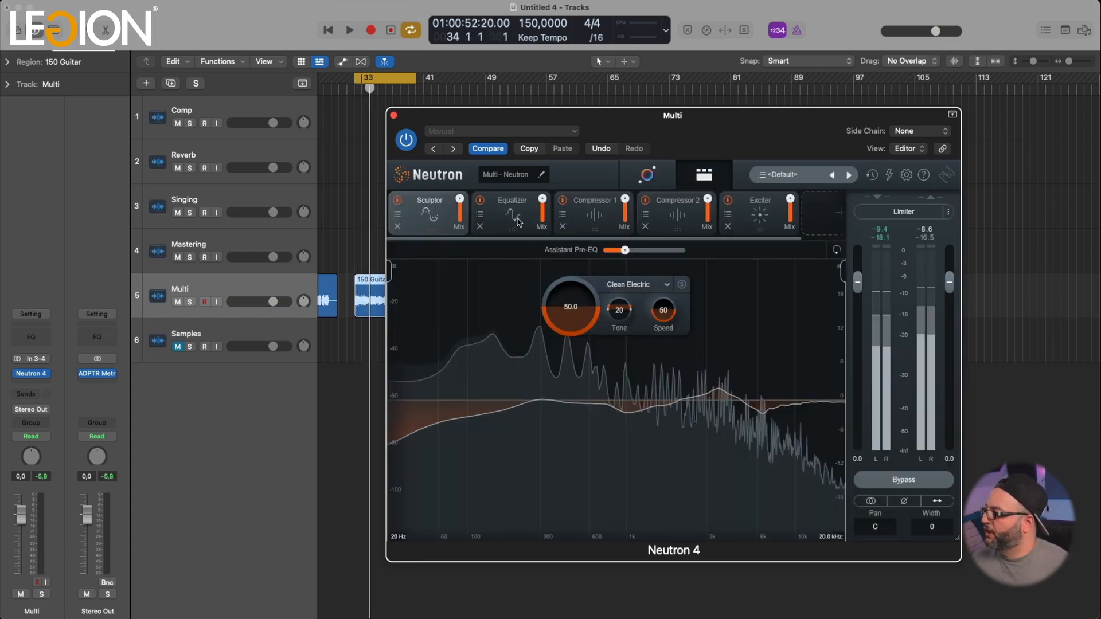
click(512, 215)
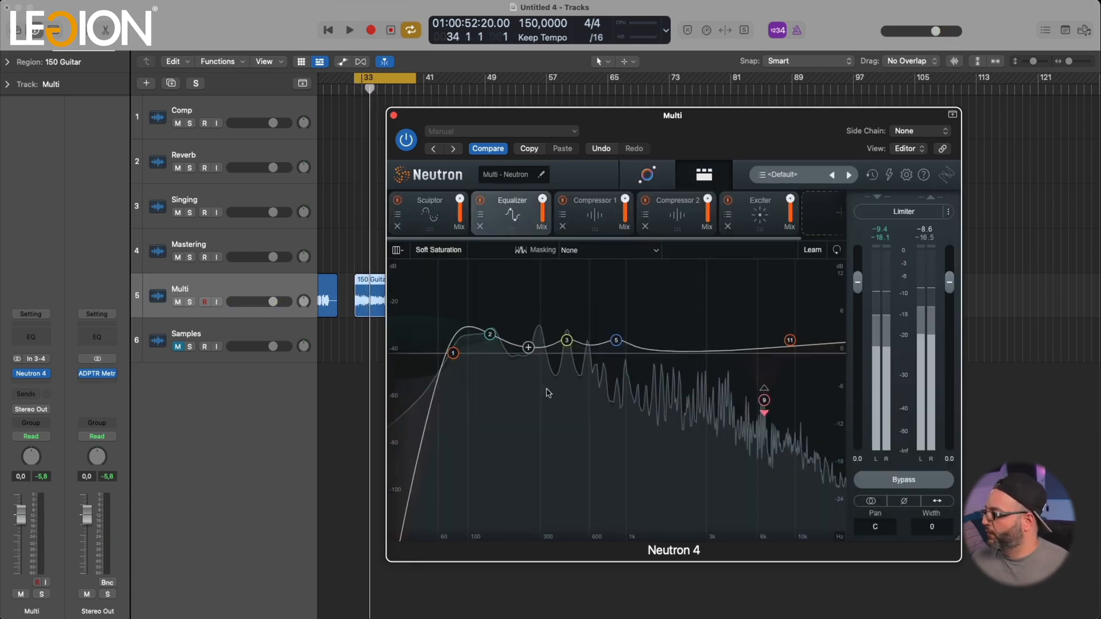
click(491, 336)
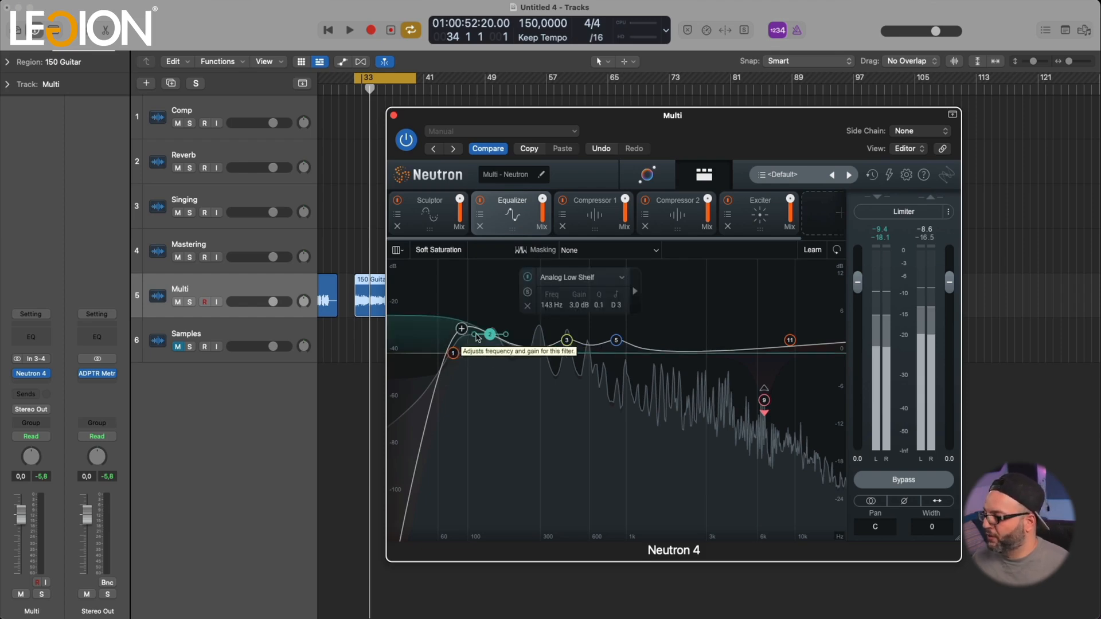
Step: Inspect Equalizer bands 3, 5, 9 and 11 one after another while playing the guitar in short passages
key(space)
click(567, 341)
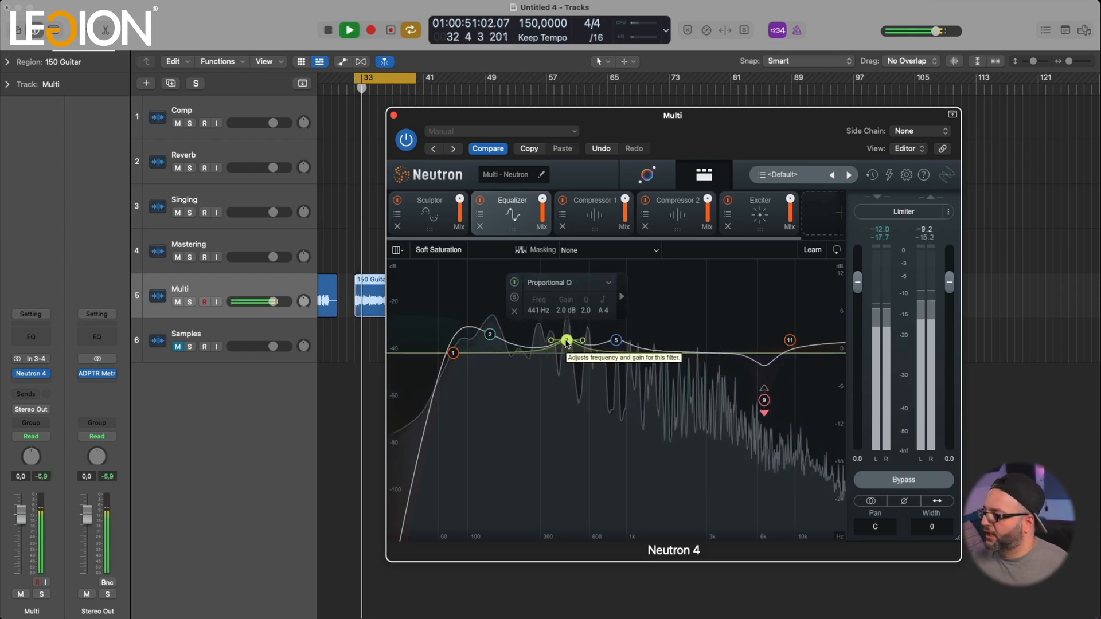
click(616, 341)
key(space)
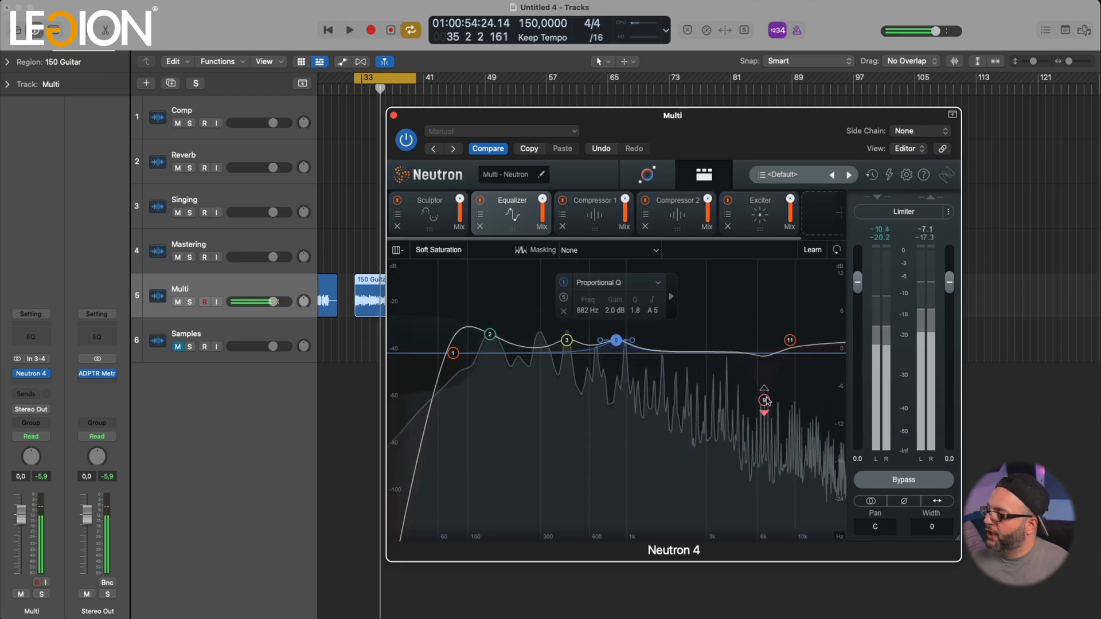
click(765, 400)
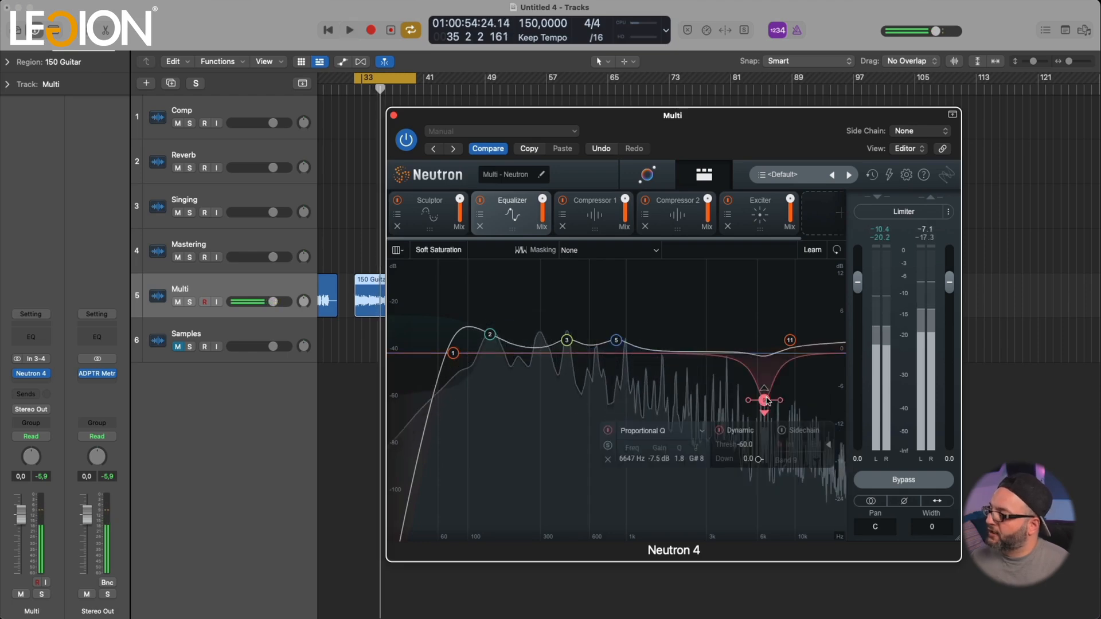
key(space)
click(791, 340)
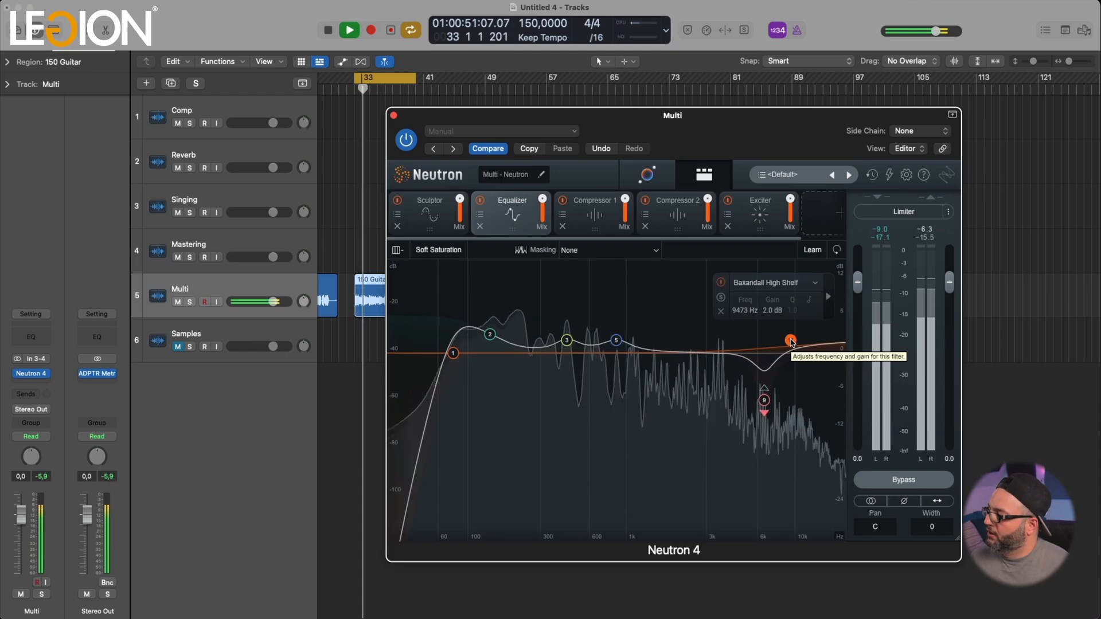
key(space)
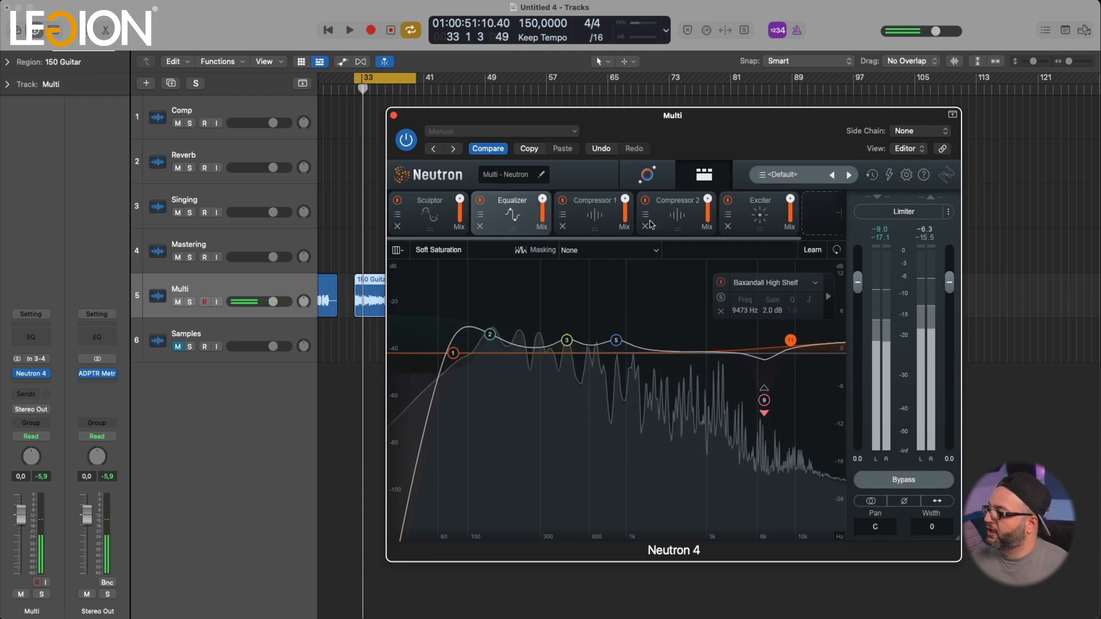
Step: Open Compressor 1 on the guitar and examine its high and low bands during playback
click(591, 214)
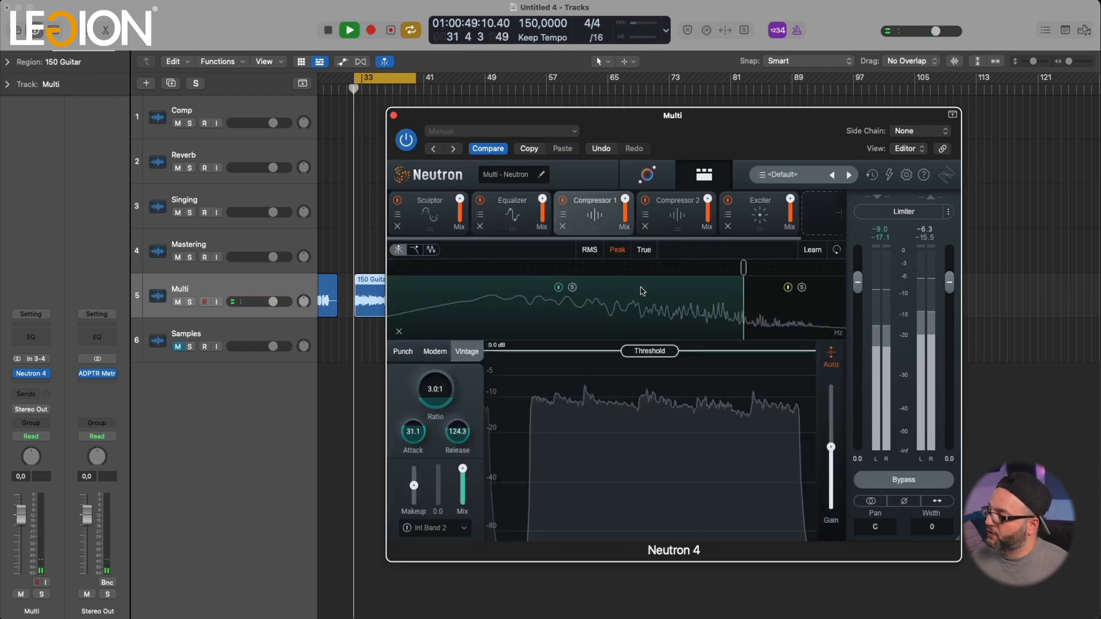
click(780, 319)
click(686, 310)
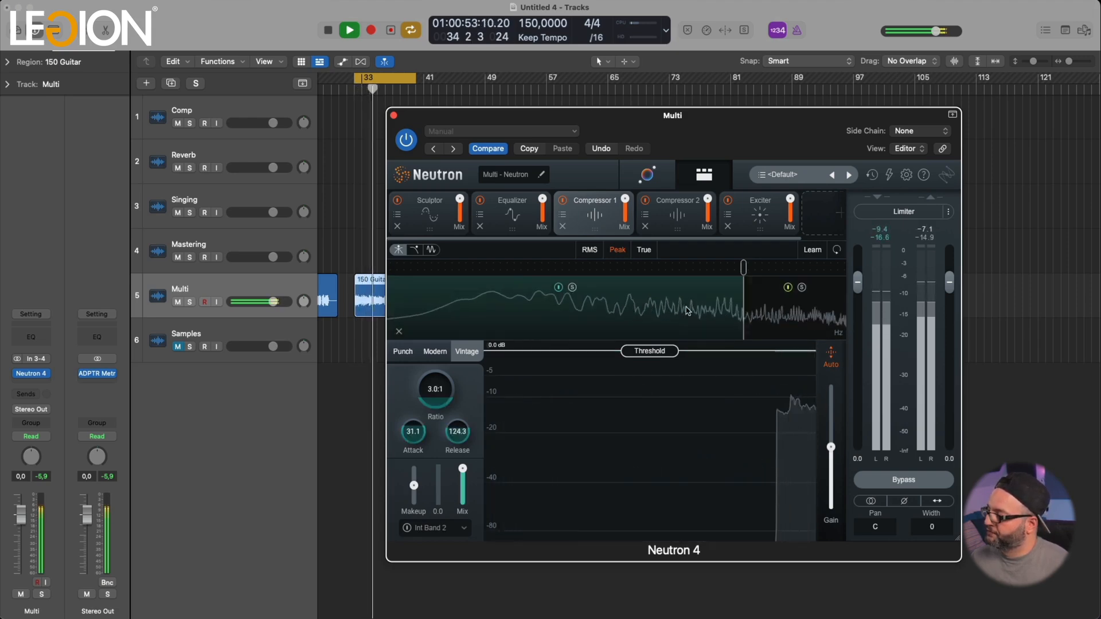
key(space)
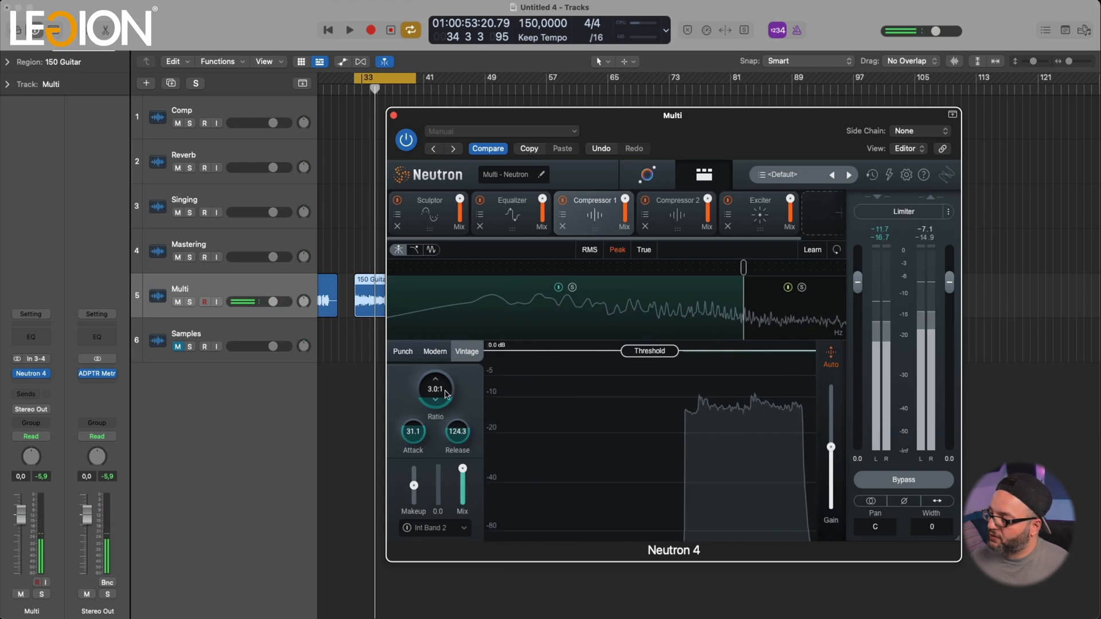
Step: Check Compressor 1's high band, and lower the low band's threshold to about -11.8 dB while the guitar plays
click(774, 324)
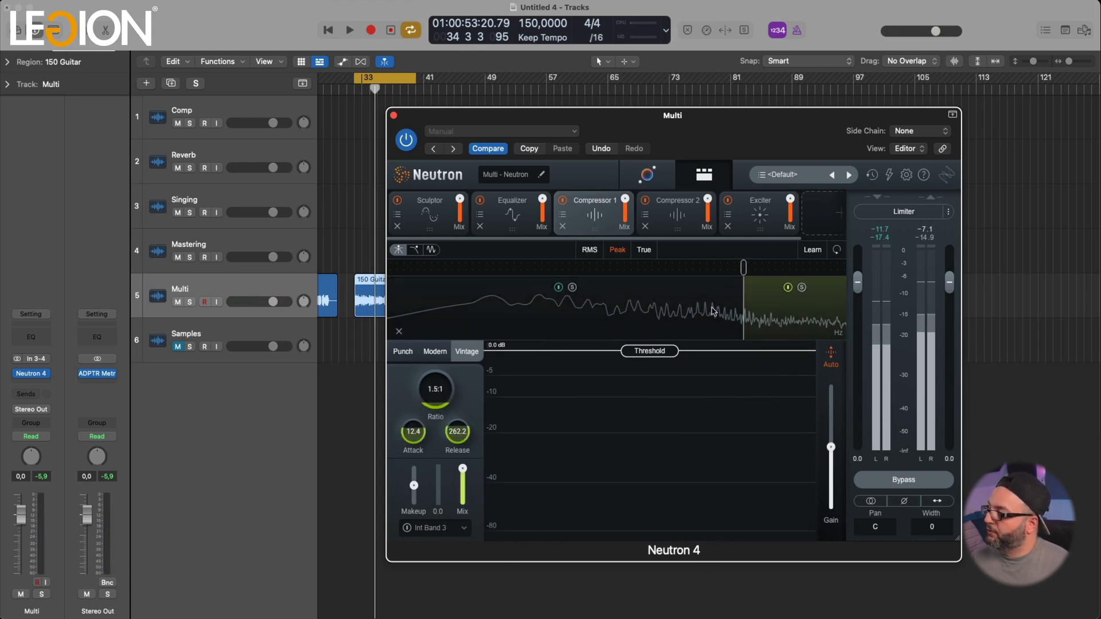
key(space)
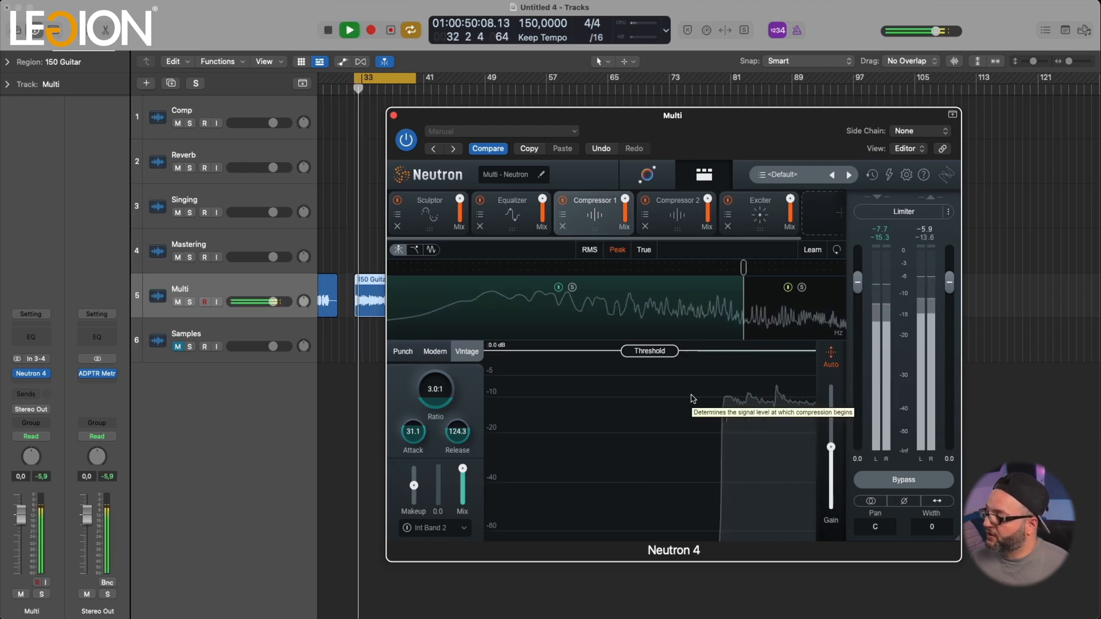
drag(650, 351, 653, 410)
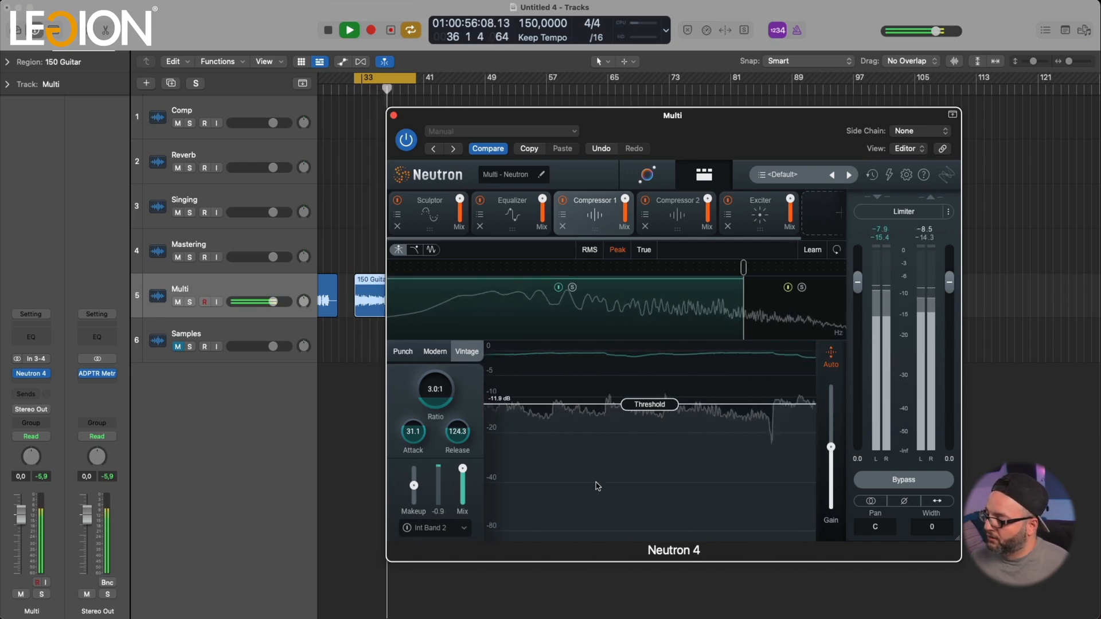
Step: Examine the low, middle and high bands of Compressor 2 one after another while playing the guitar
click(670, 212)
key(space)
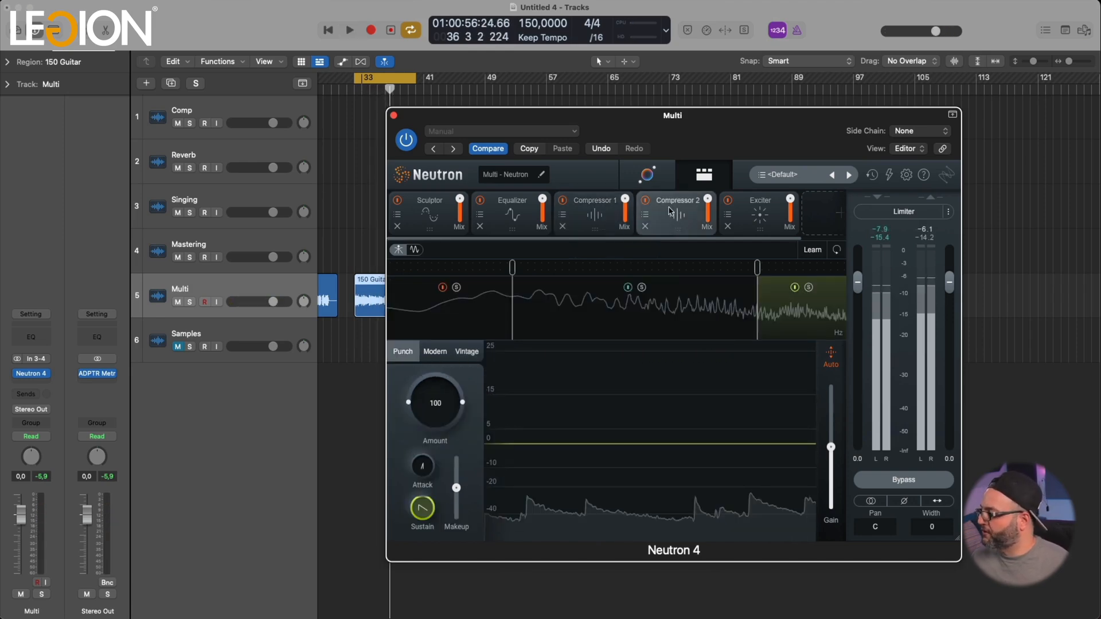
key(space)
click(459, 309)
click(682, 319)
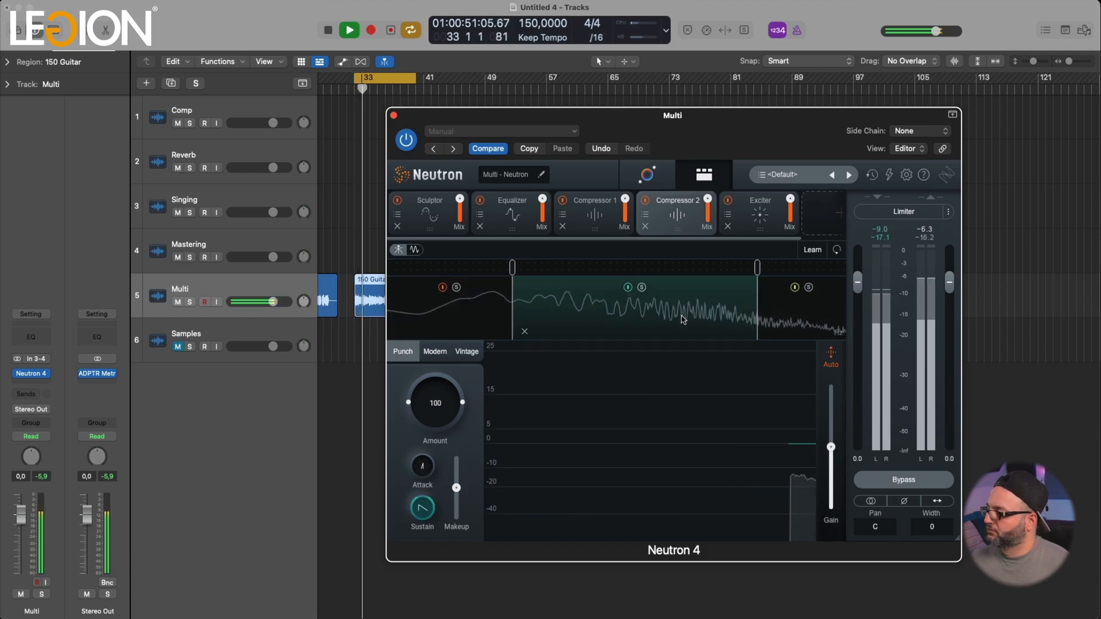
click(810, 312)
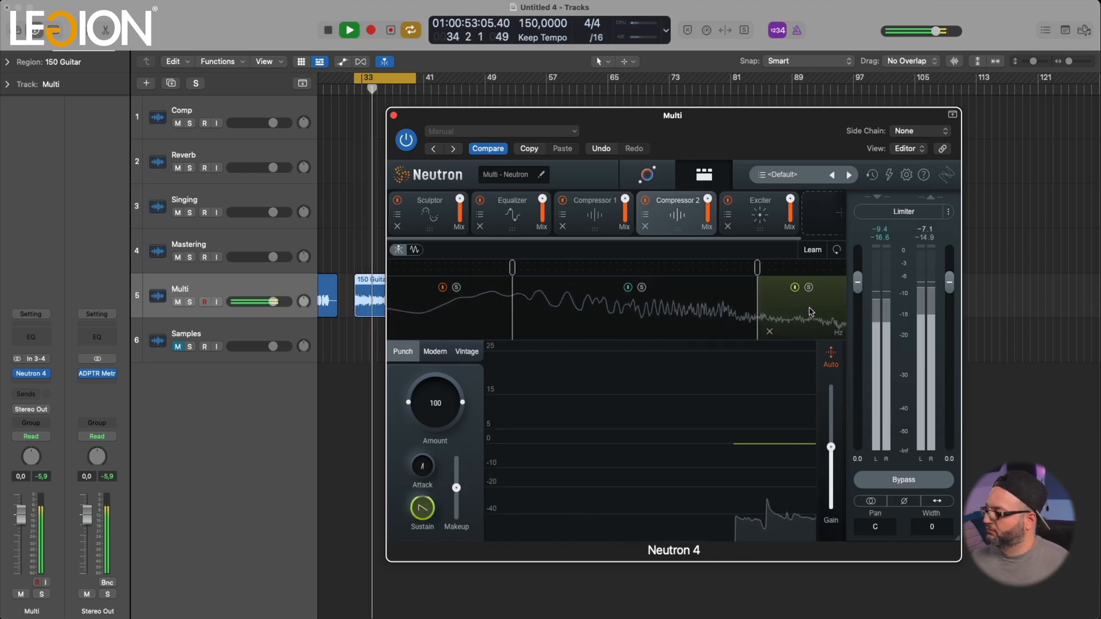
click(456, 309)
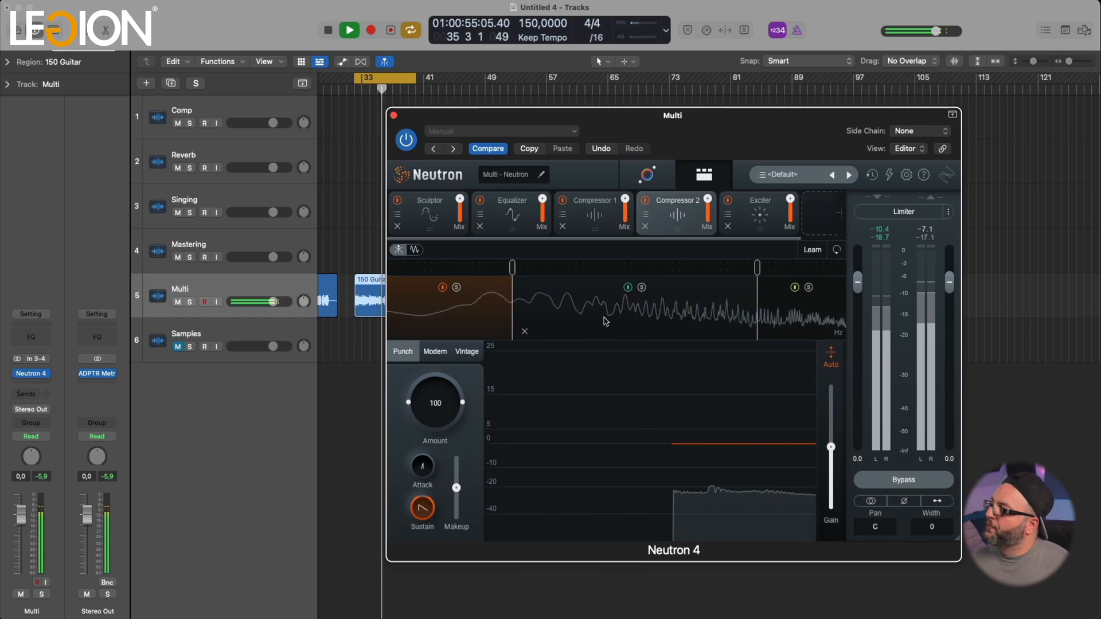
key(space)
click(665, 312)
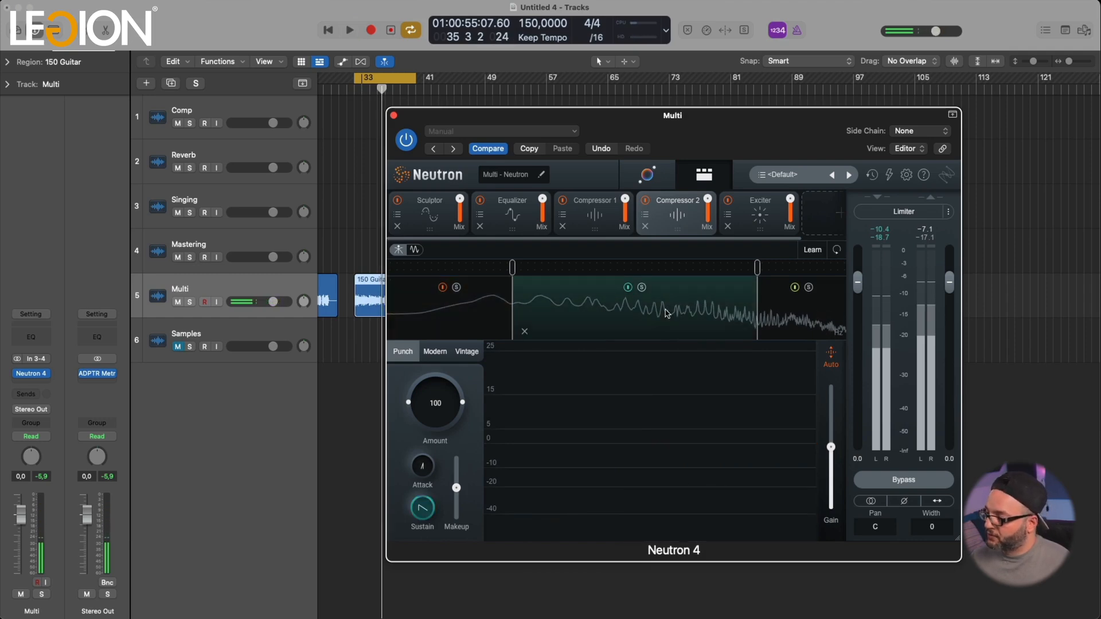
Step: Inspect the Exciter's low and high band settings and play a short passage of the guitar
click(759, 211)
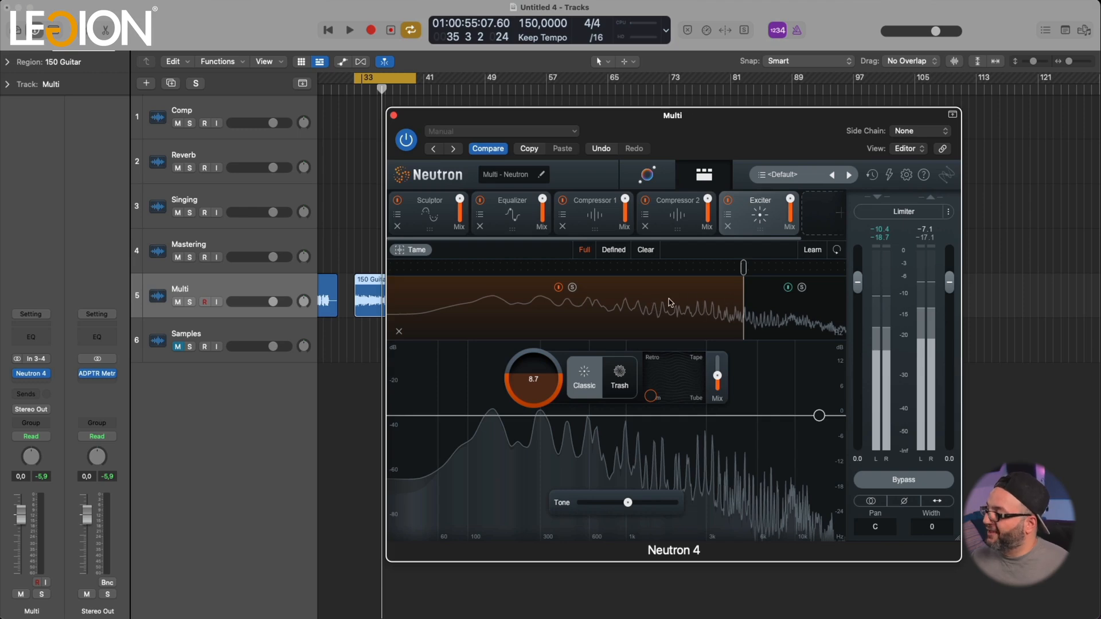
key(space)
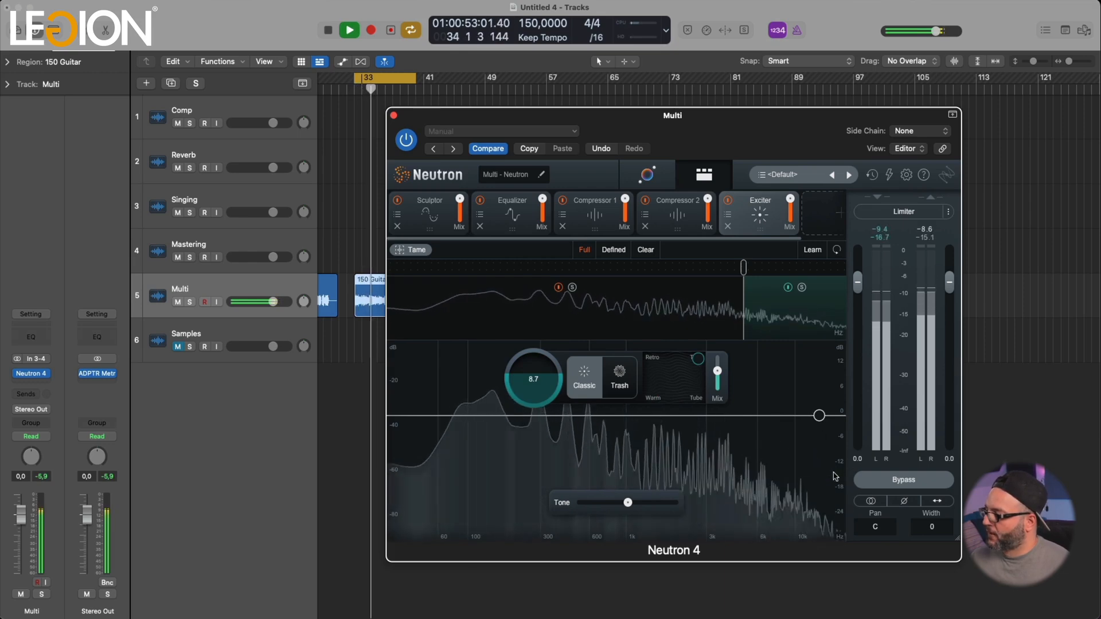
key(space)
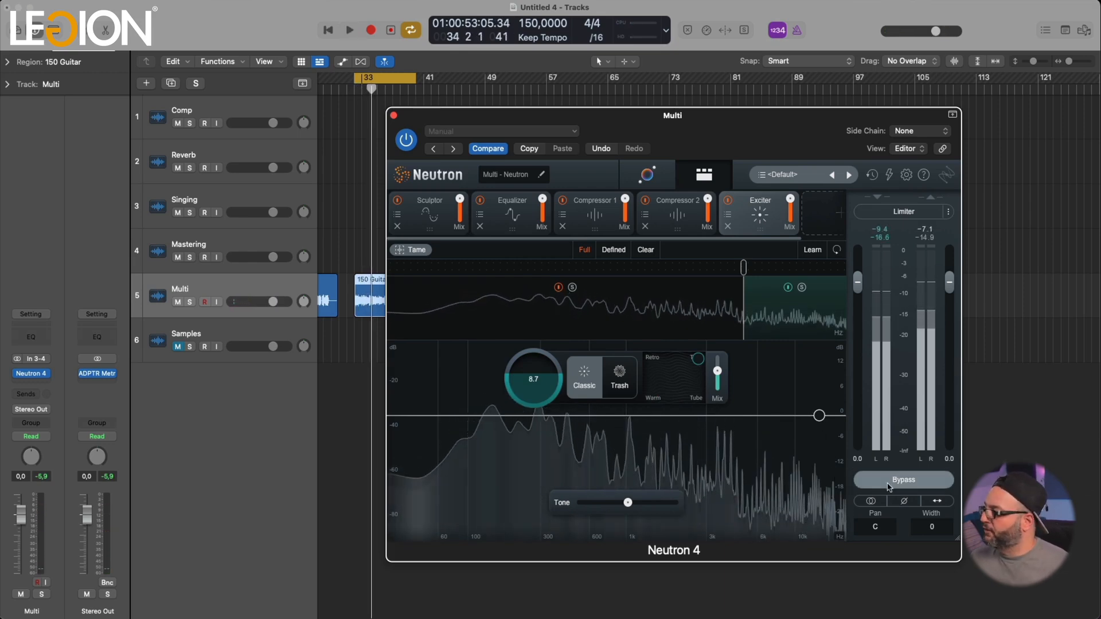
Step: Play the guitar and compare its sound with Neutron's global bypass on and off
key(space)
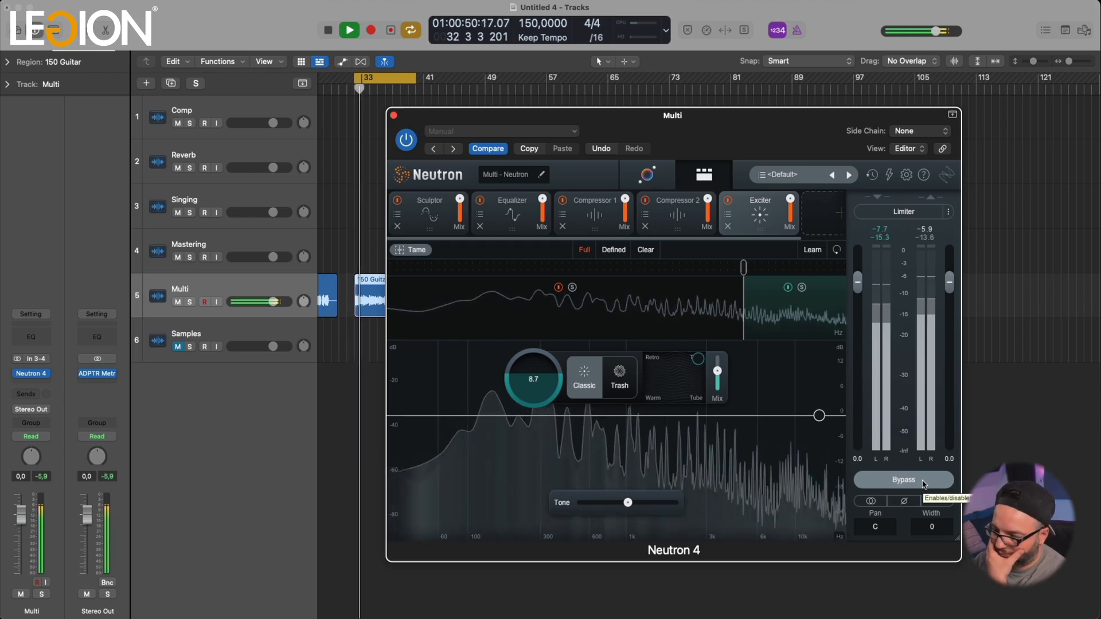
click(922, 482)
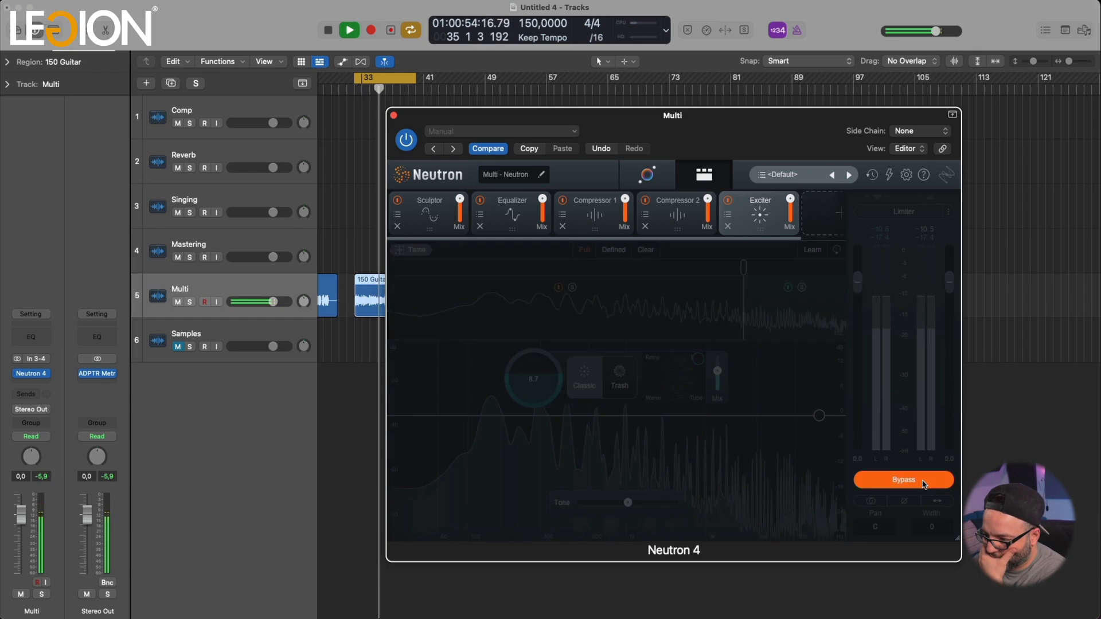
click(923, 485)
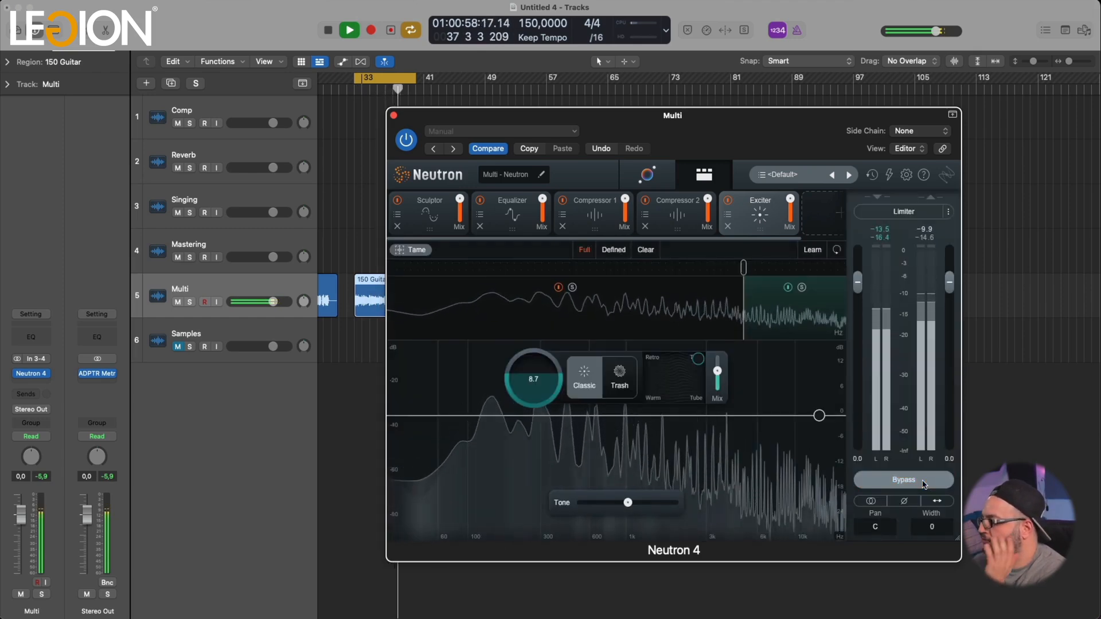
click(924, 484)
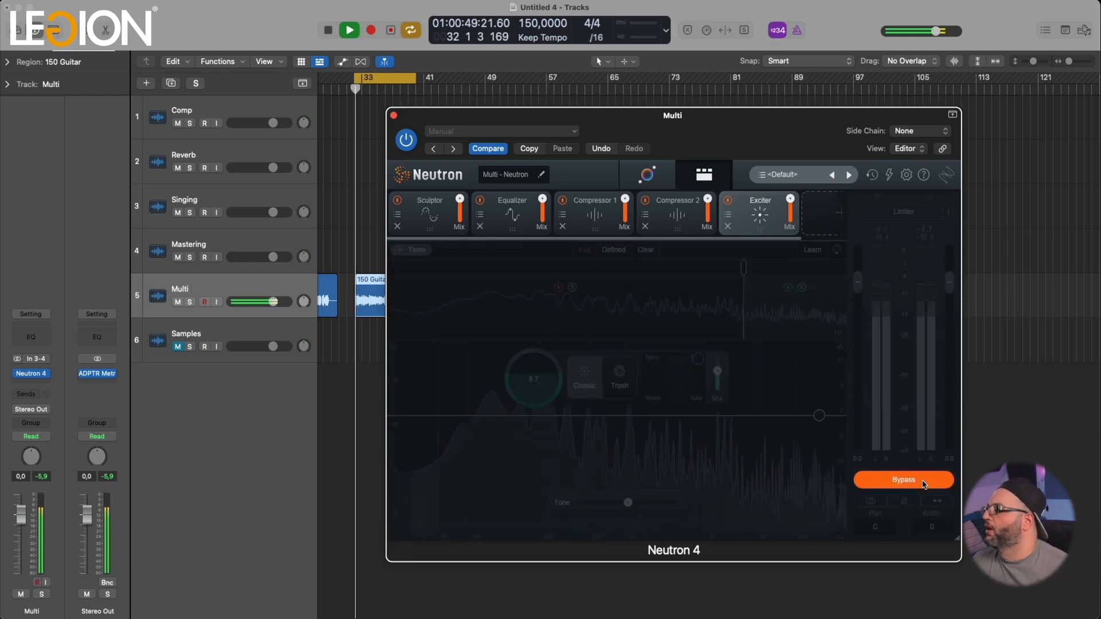
click(924, 485)
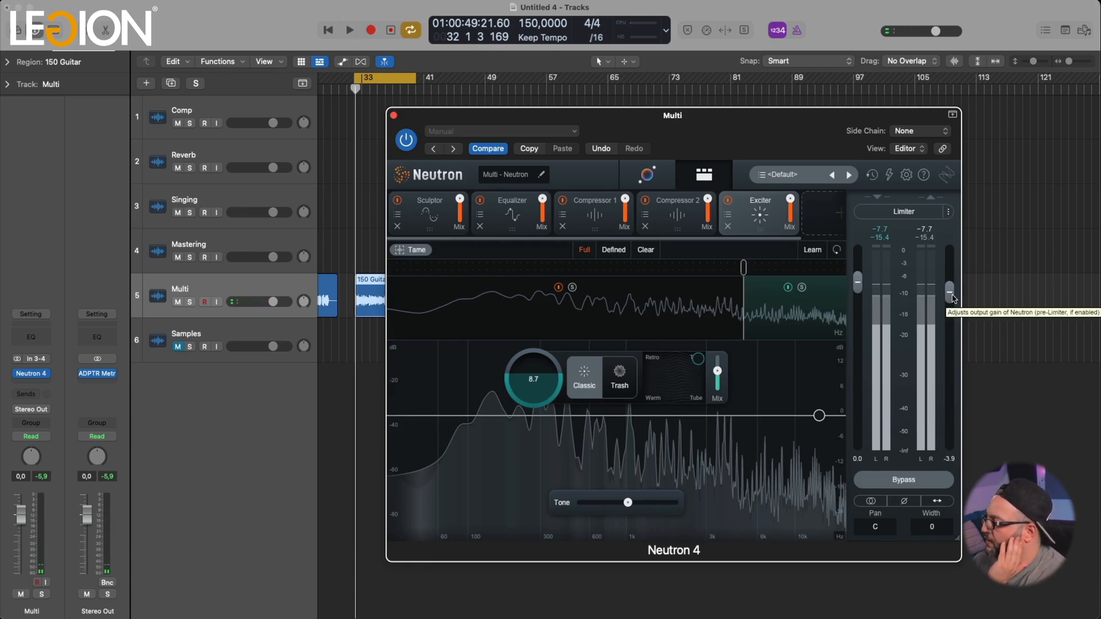
Step: Reduce Neutron's output gain to -1.9 dB during playback, matching the processed guitar's level against the bypassed signal
key(space)
mouse_move(951, 298)
mouse_down()
mouse_move(948, 359)
mouse_move(947, 300)
mouse_up()
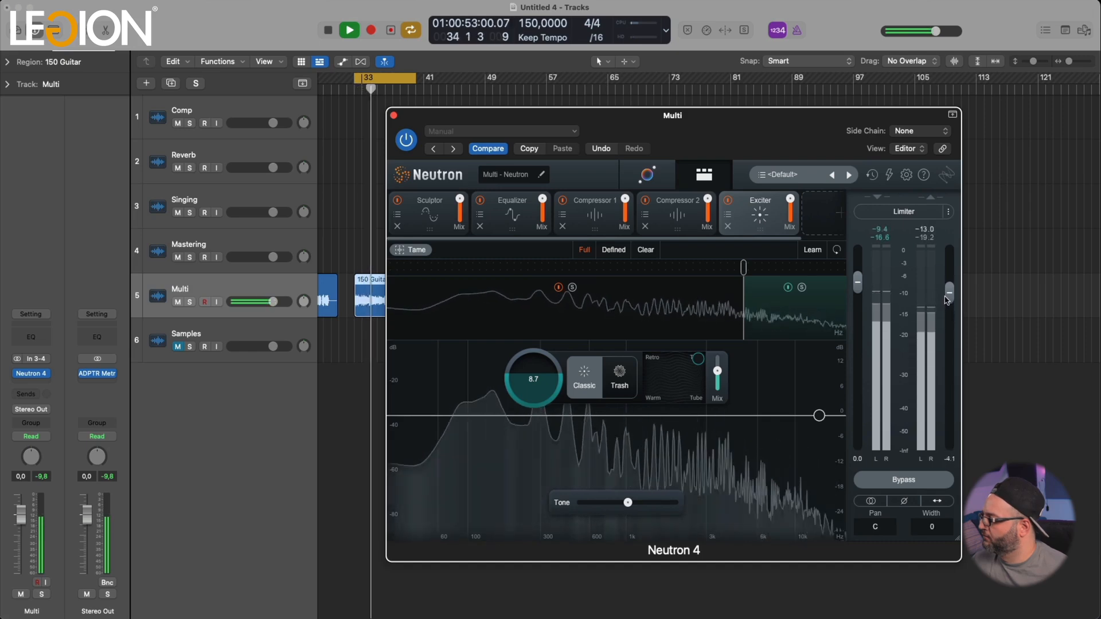
click(904, 480)
click(904, 479)
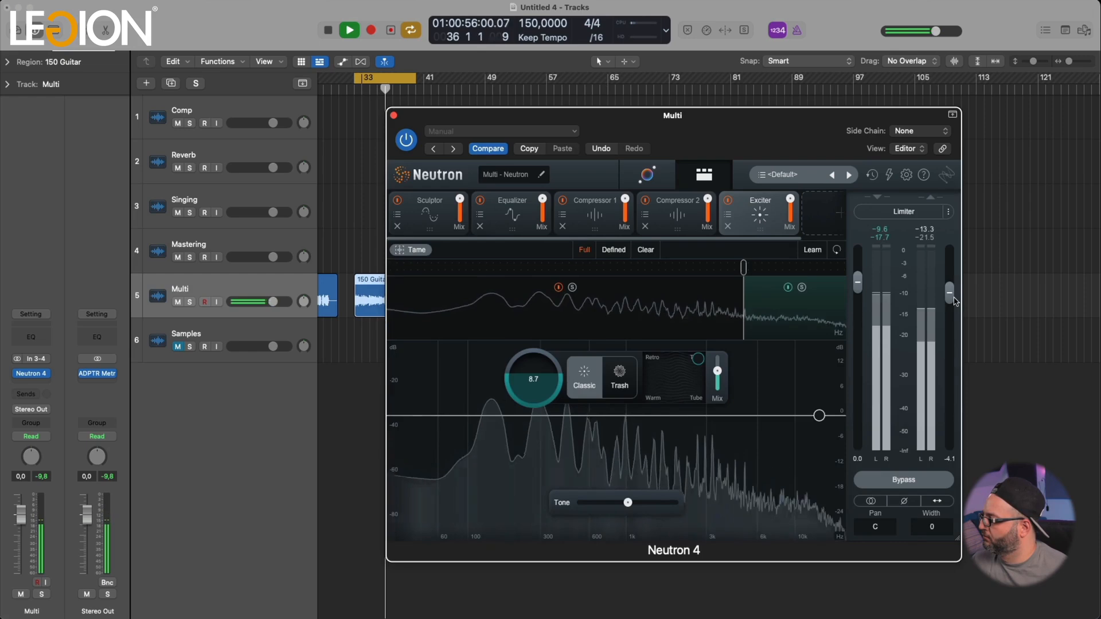
click(927, 480)
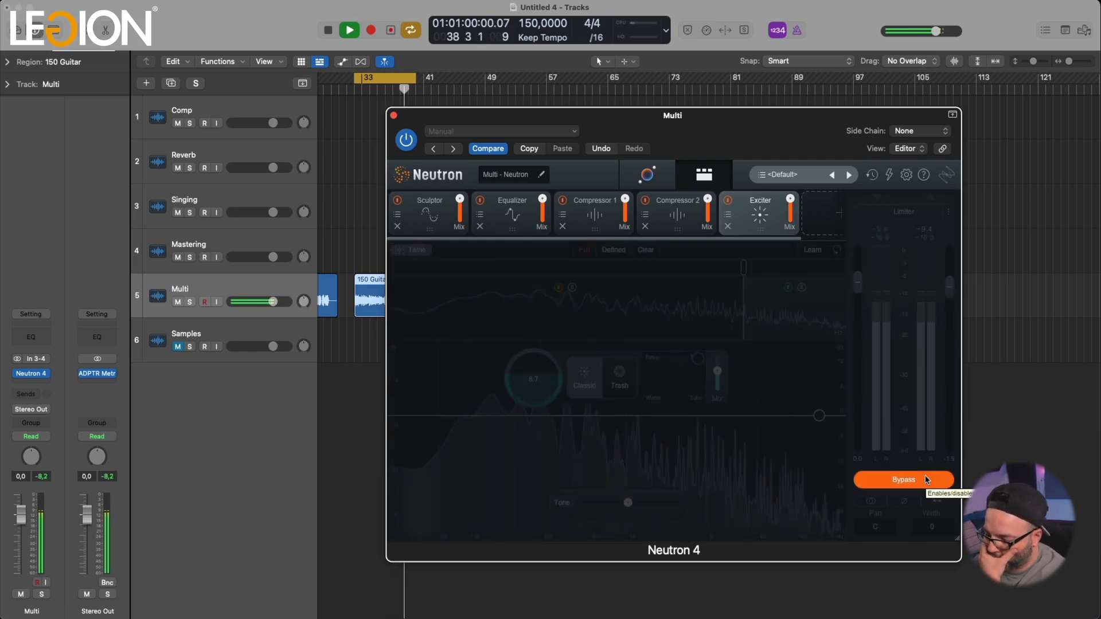
Step: Compare the level-matched guitar with Neutron's processing active and bypassed
click(926, 480)
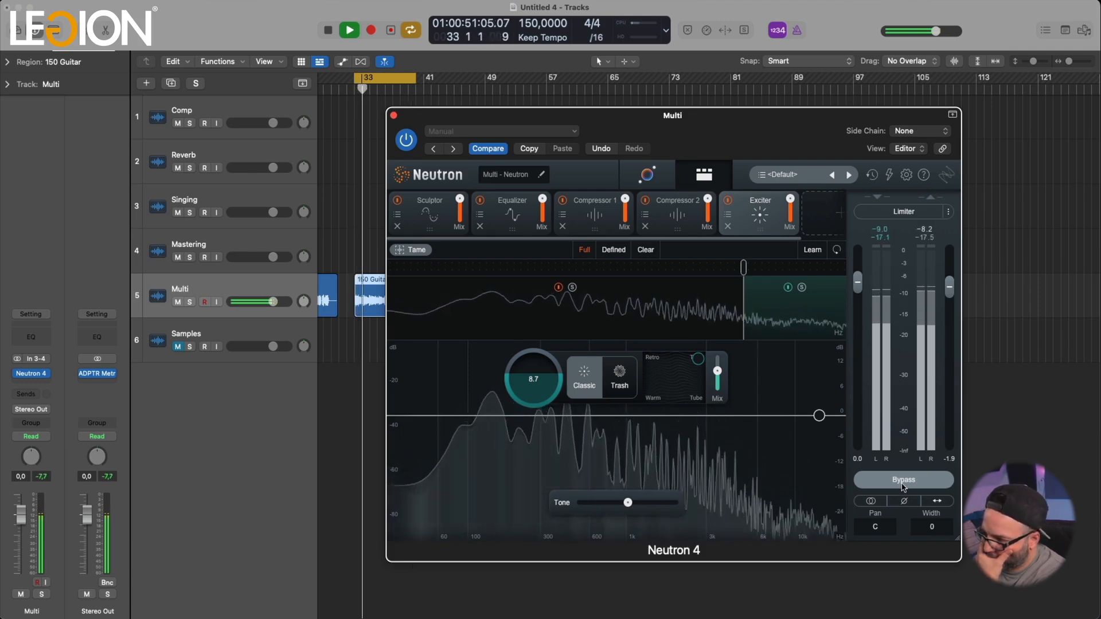
click(902, 485)
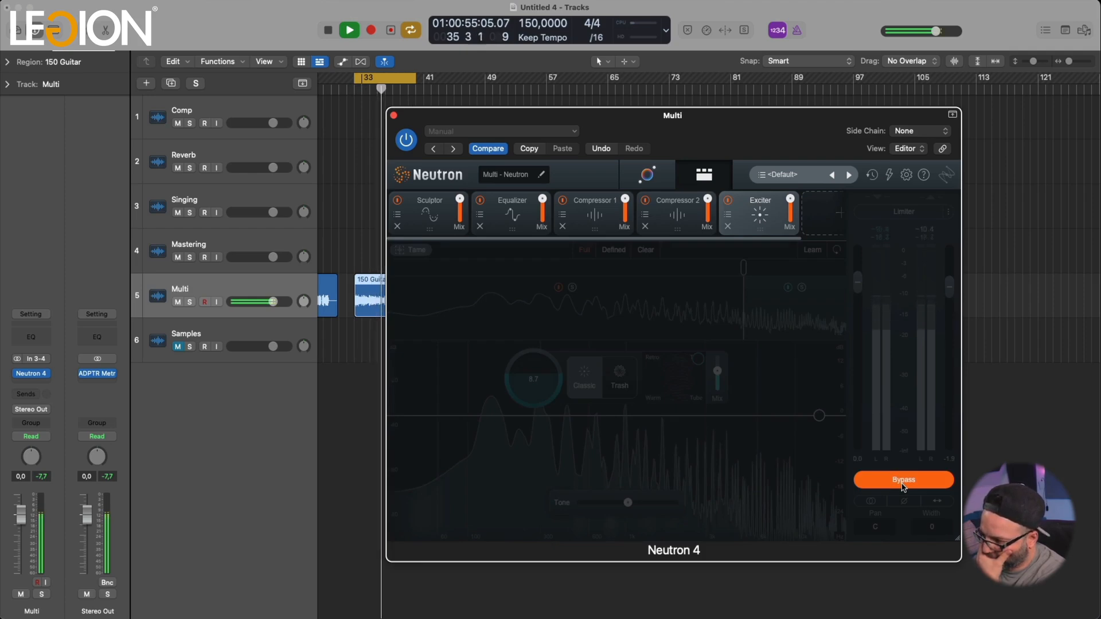
click(902, 486)
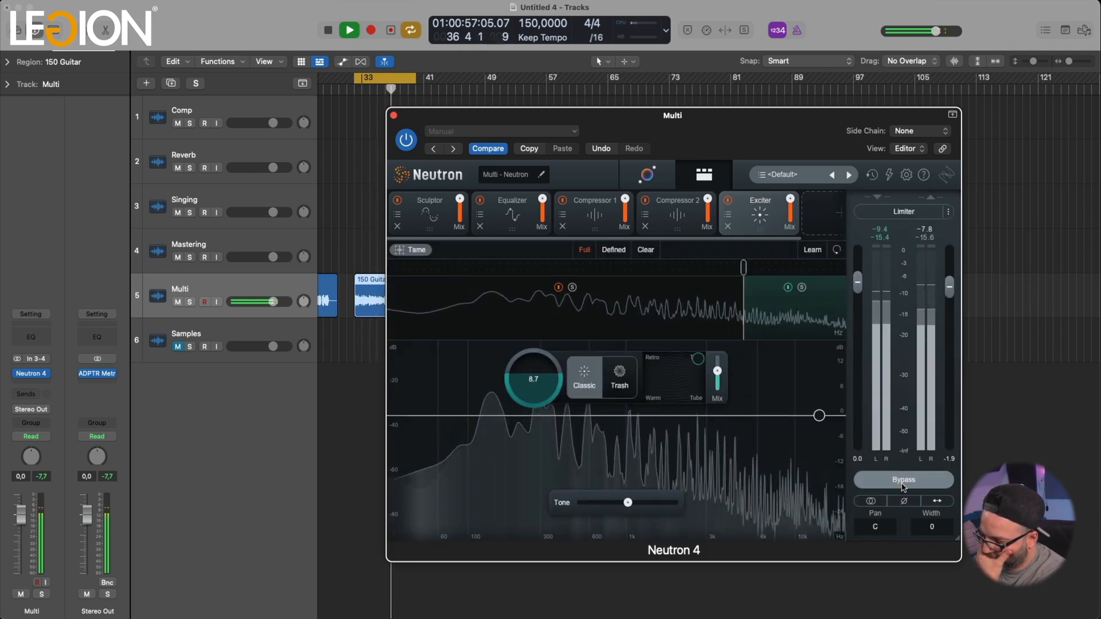
click(903, 486)
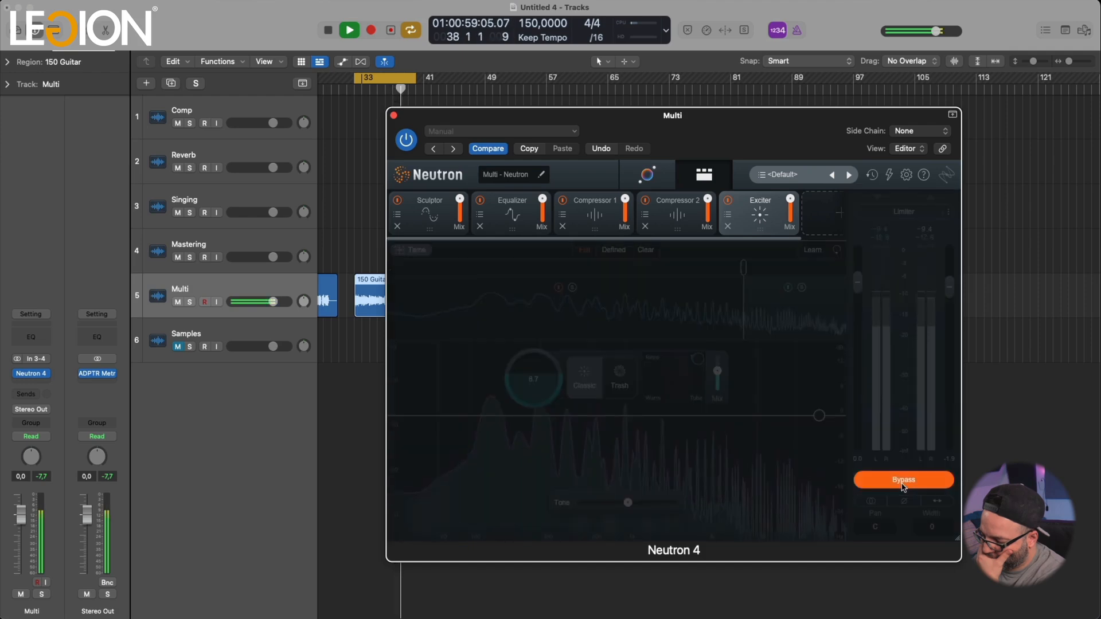